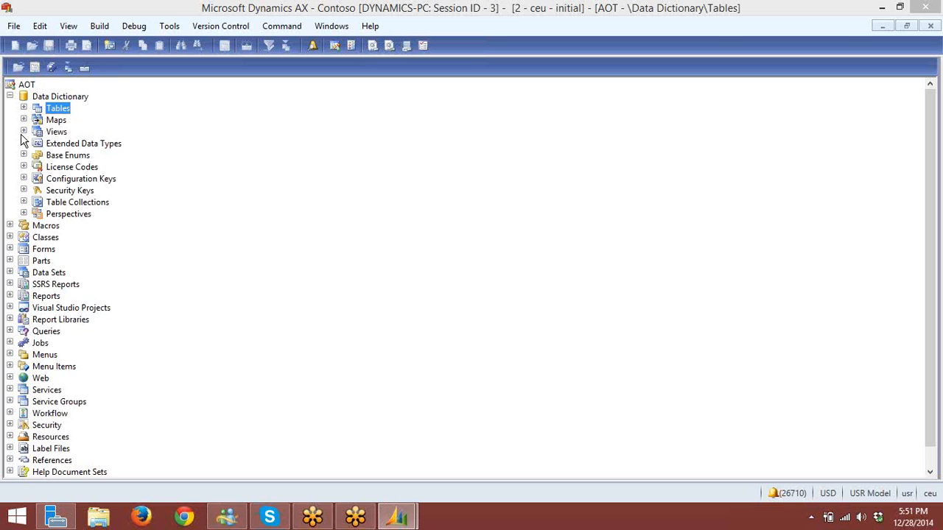
- Collapse the Data Dictionary node and review the top-level AOT nodes from Data Dictionary to System Documentation
left_click(11, 96)
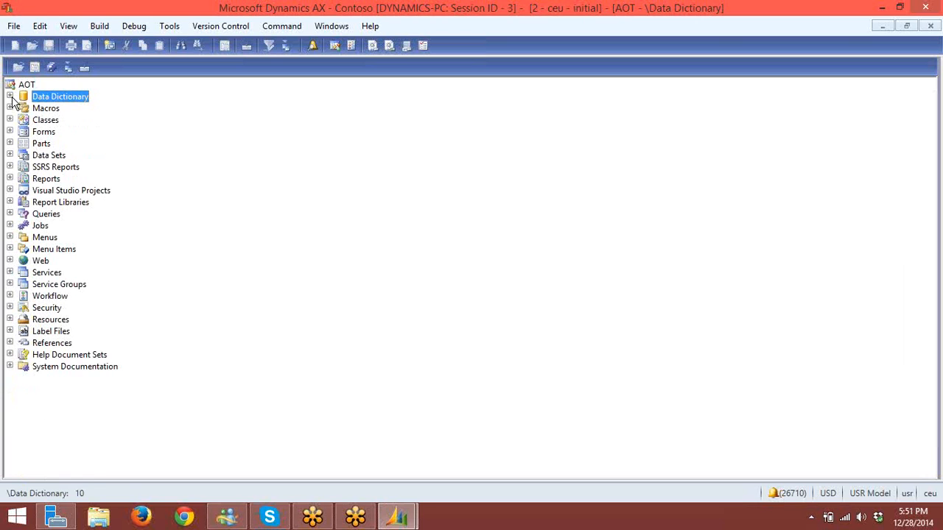
left_click(32, 87)
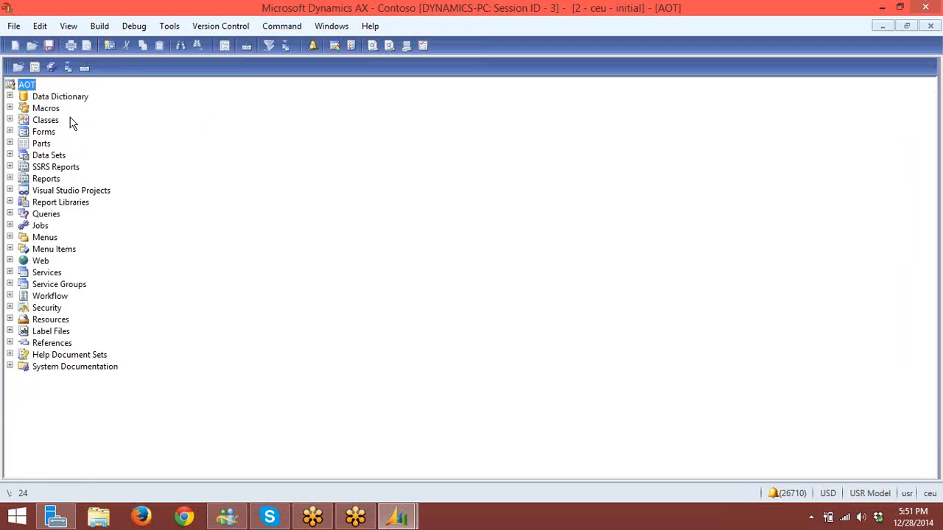
left_click(62, 99)
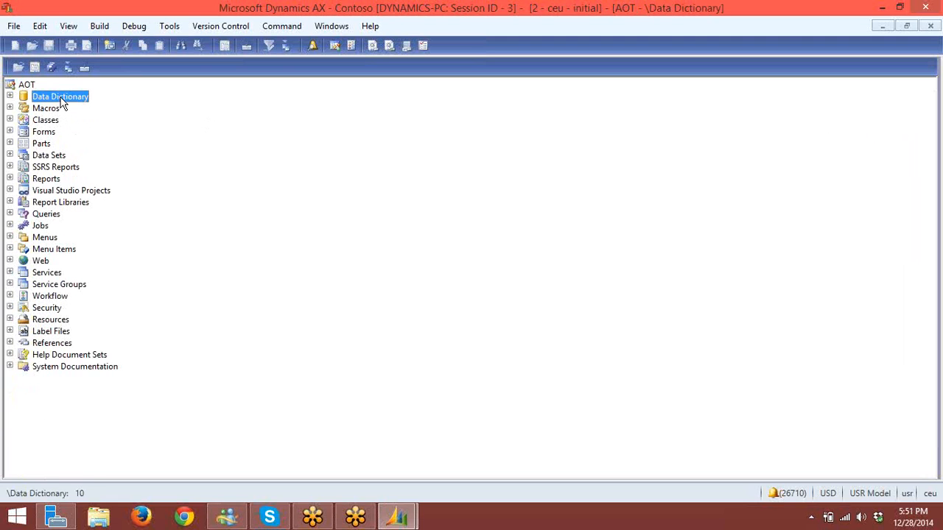
left_click(64, 368)
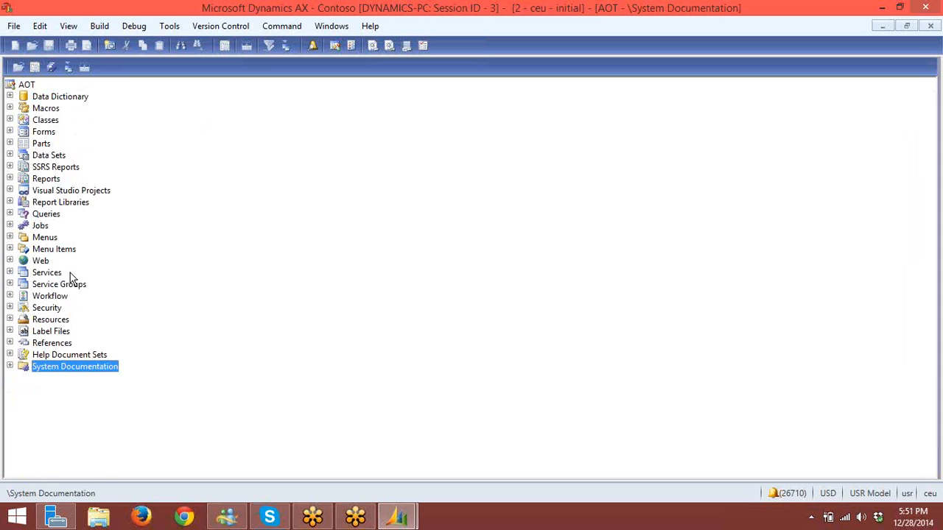
- Expand Data Dictionary to view the full tree down to System Documentation, and collapse it again
left_click(9, 97)
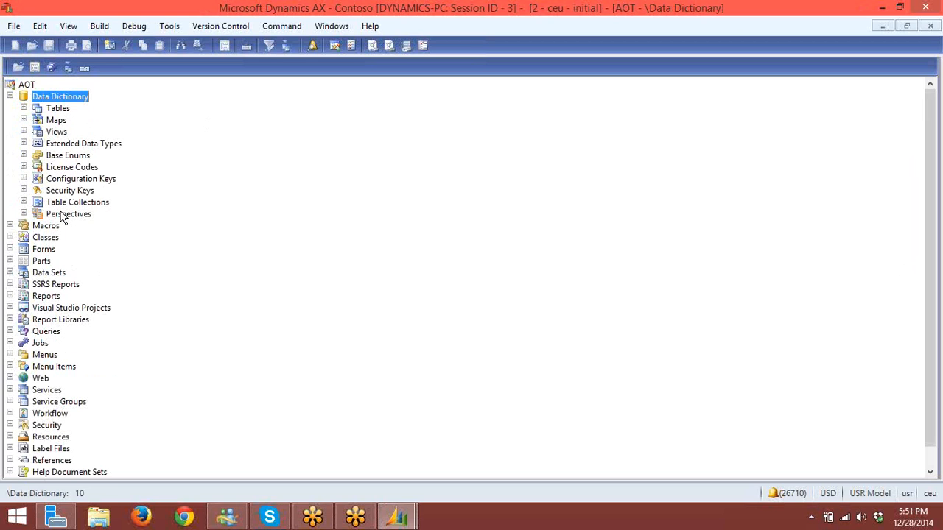
scroll(61, 218, "down", 1)
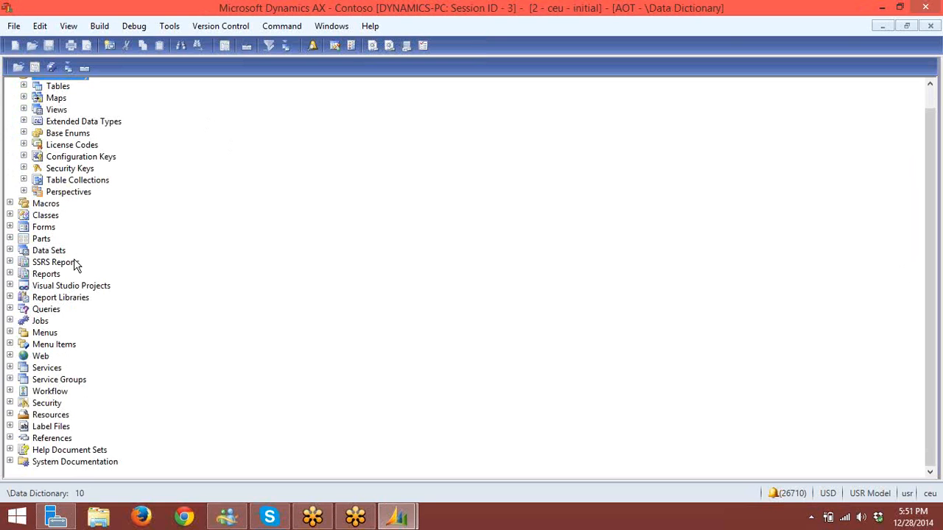
left_click(80, 464)
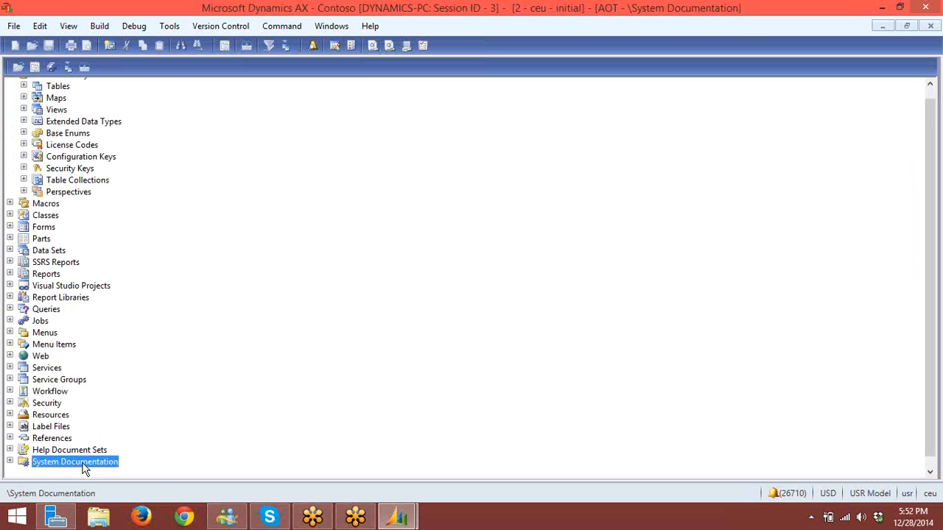
scroll(84, 471, "up", 1)
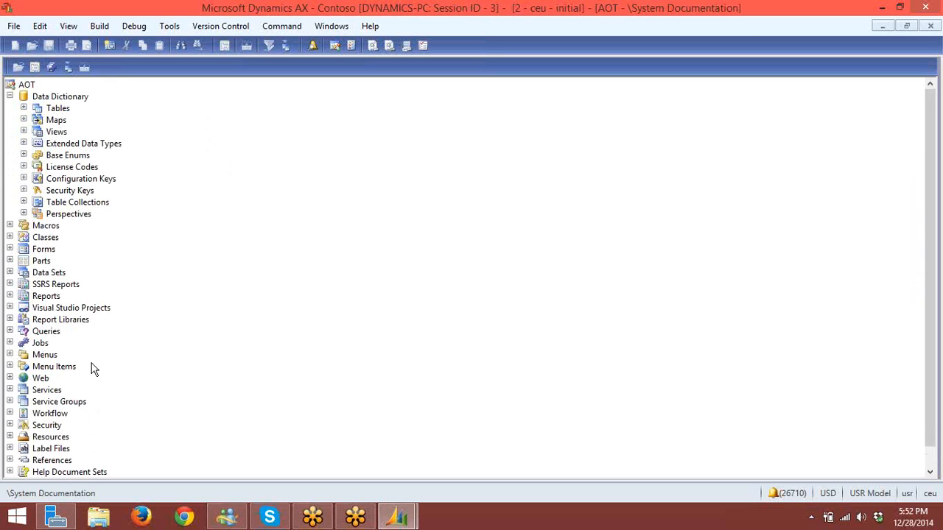
left_click(9, 97)
left_click(54, 369)
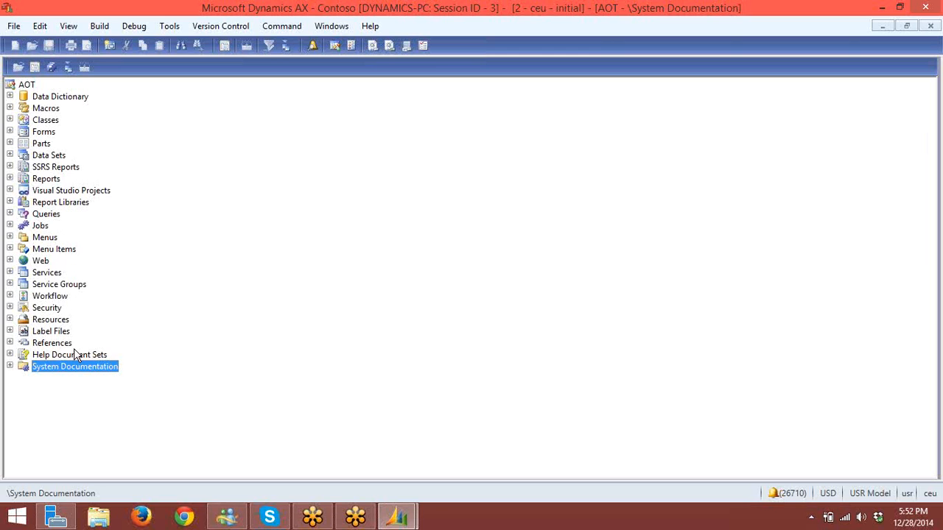
- Expand Data Dictionary and review its child nodes from Tables to Perspectives
left_click(40, 98)
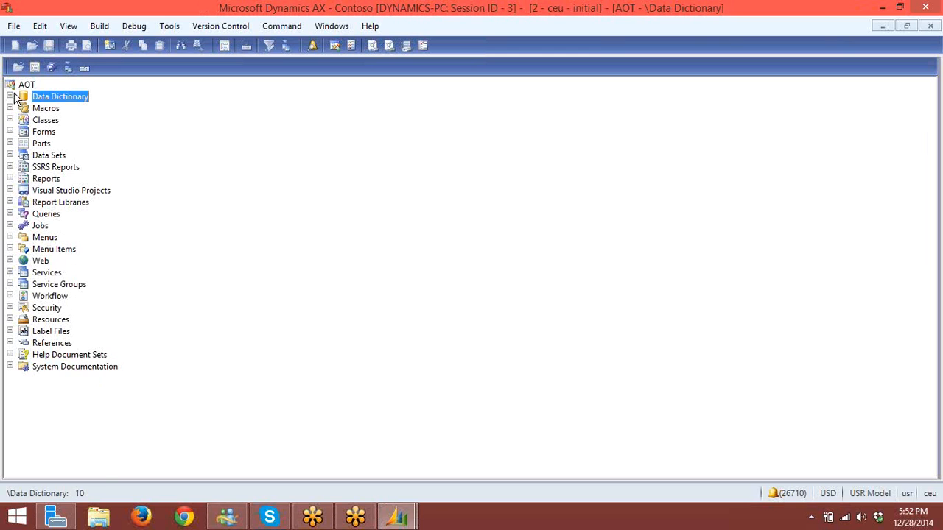
left_click(9, 98)
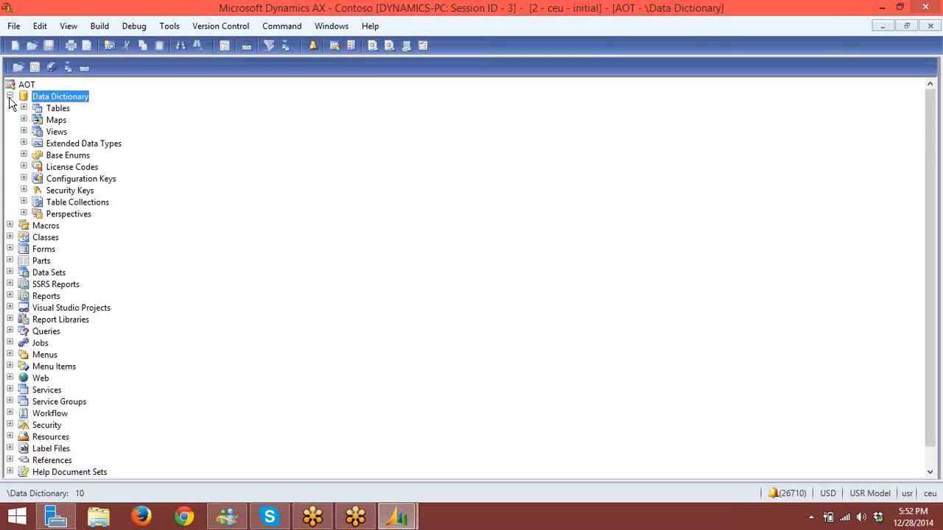
left_click(66, 110)
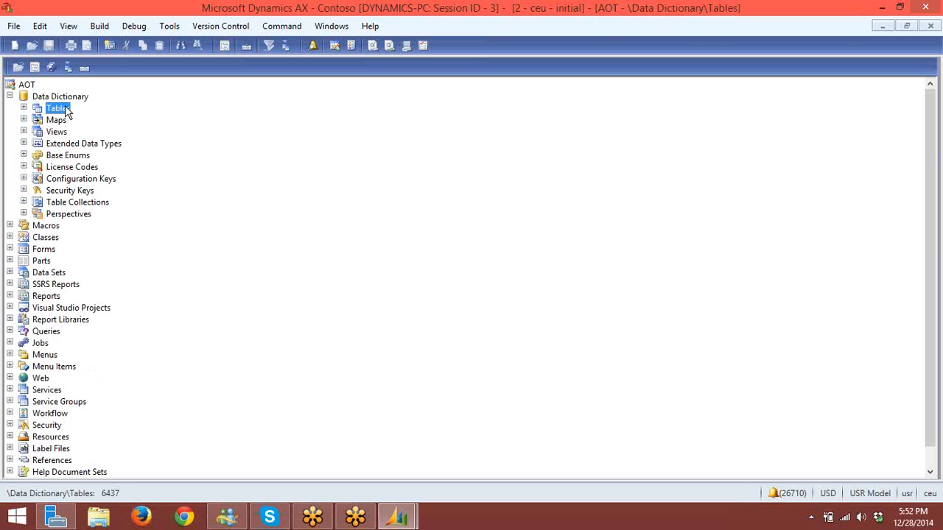
left_click(77, 219)
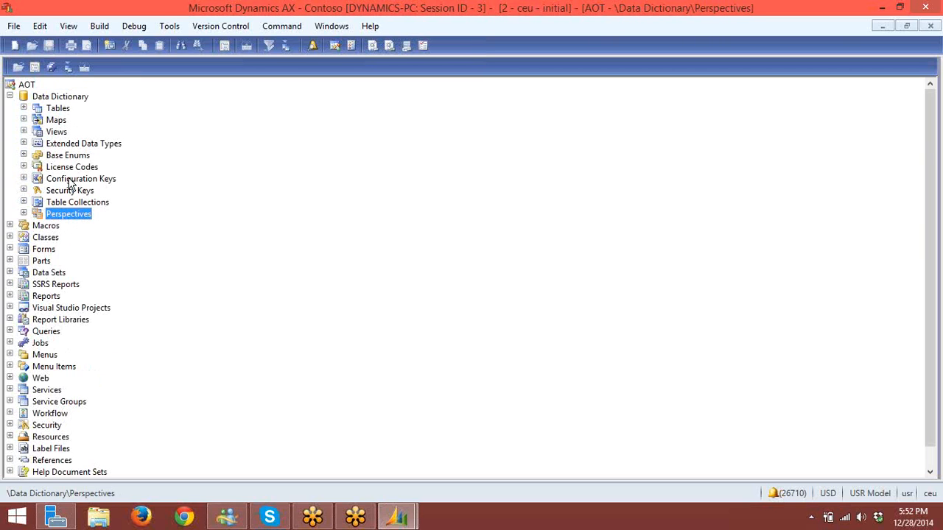
left_click(80, 97)
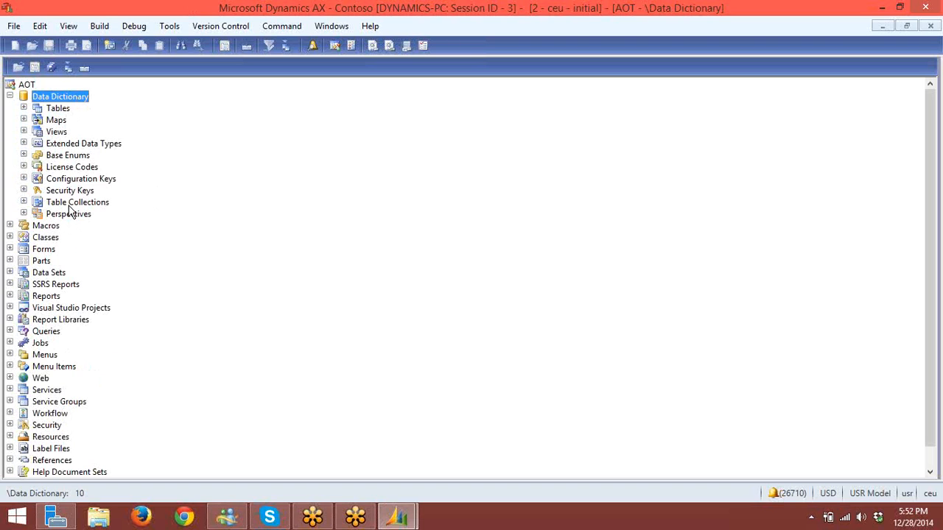
- Examine the commands available for the Data Dictionary and Tables nodes, and collapse Data Dictionary
right_click(75, 96)
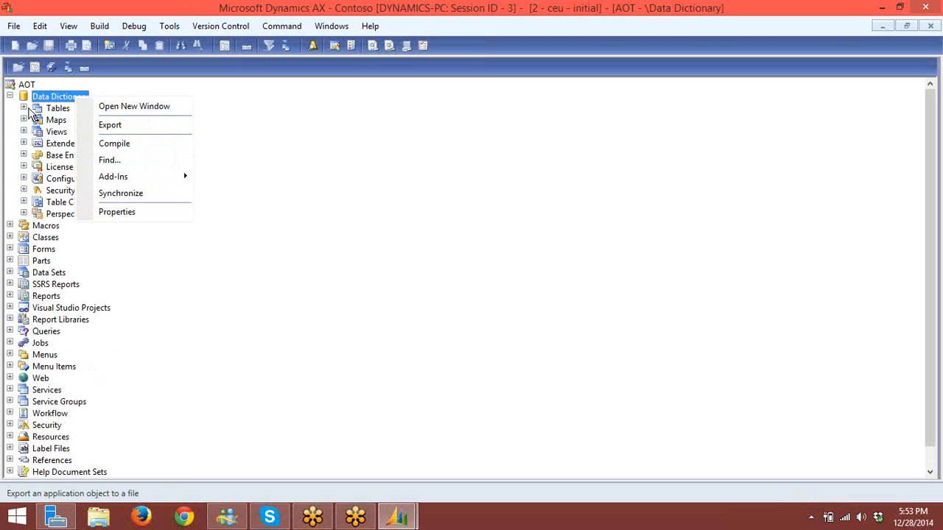
left_click(53, 112)
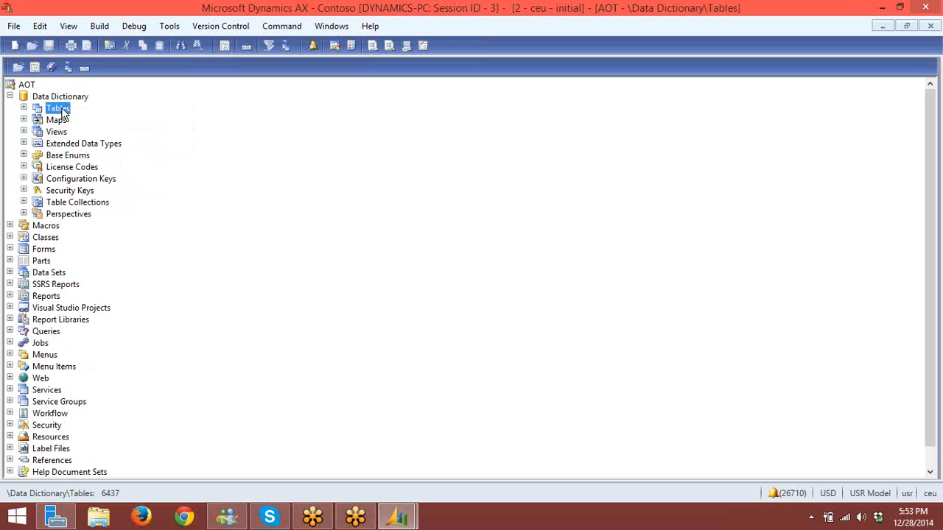
right_click(64, 113)
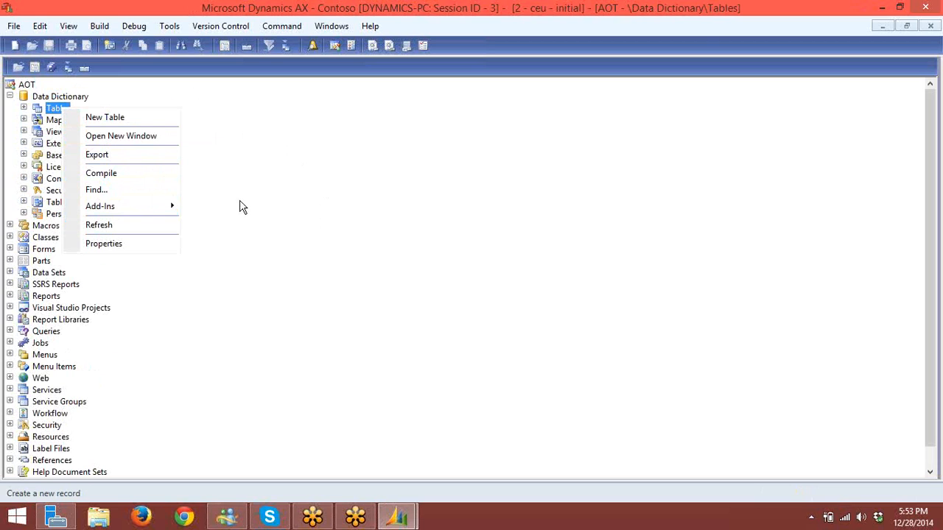
left_click(10, 98)
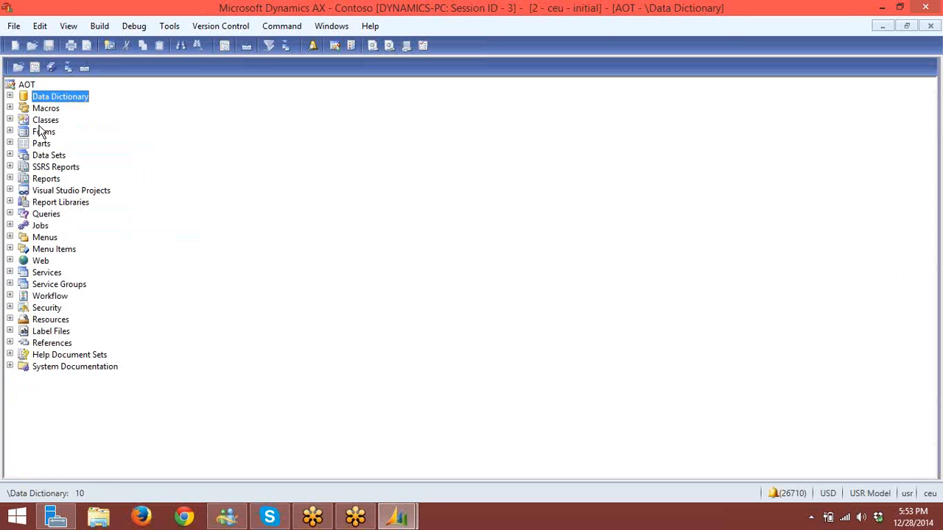
- Go through the top-level AOT nodes one by one from Macros to SSRS Reports
key("Down")
key("Down")
key("Down")
key("Down")
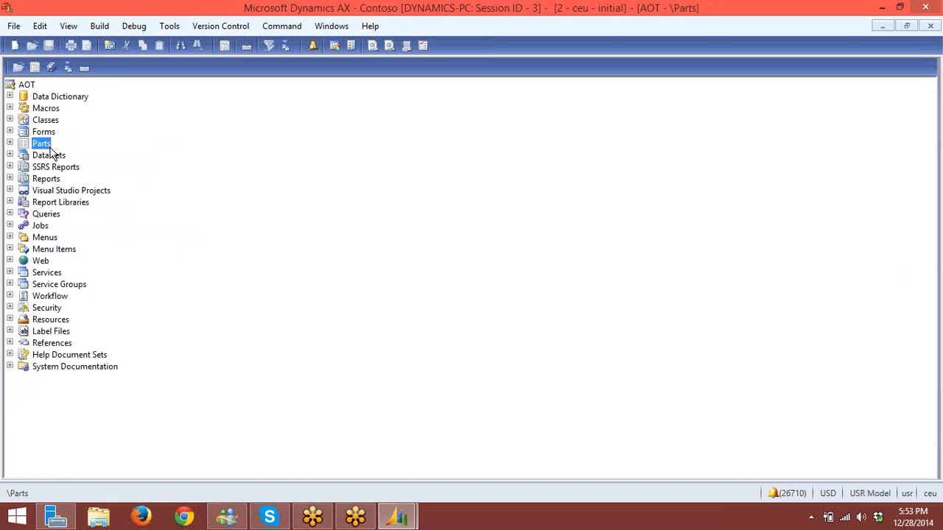
key("Down")
key("Down")
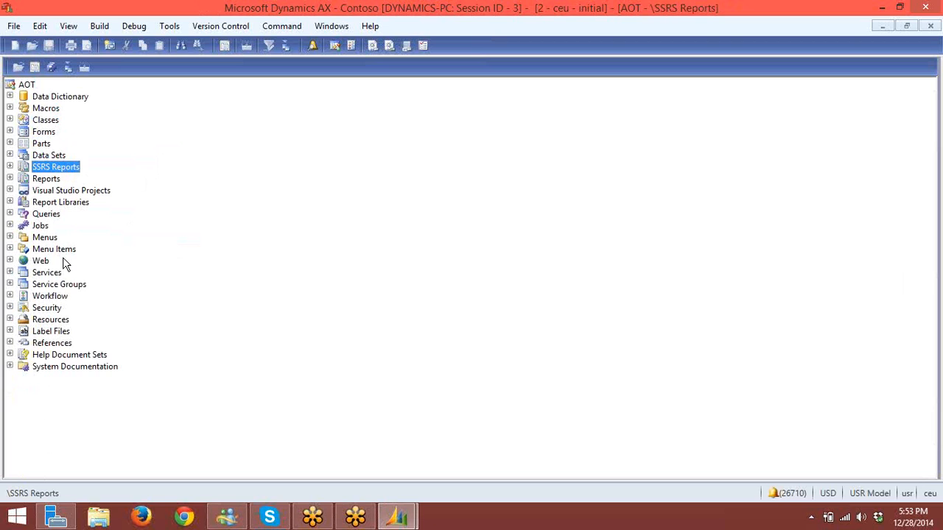
- Expand System Documentation and review its child nodes from Reserved Words to Classes
left_click(9, 366)
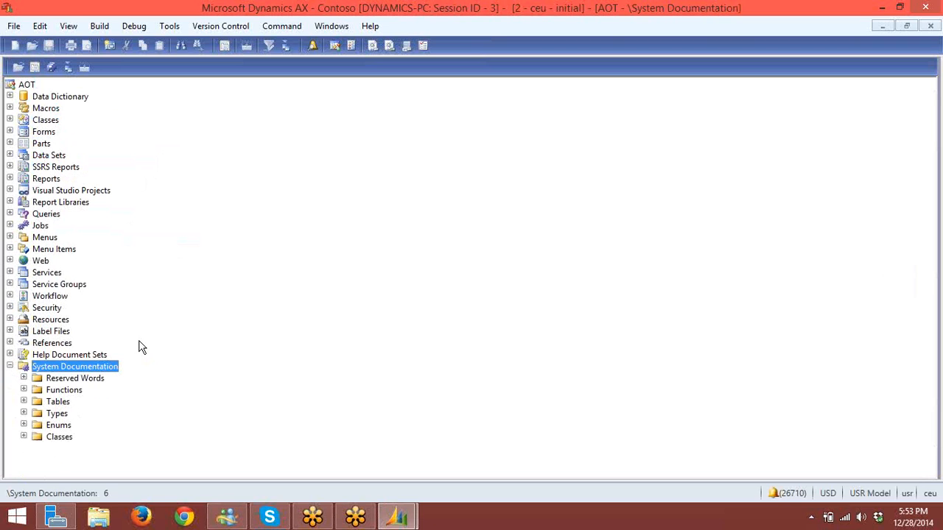
left_click(90, 380)
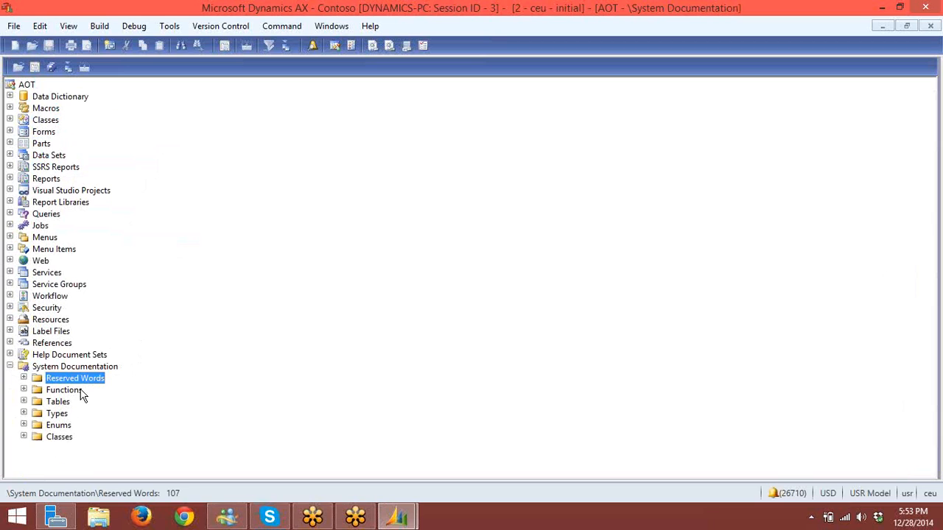
left_click(70, 392)
left_click(68, 405)
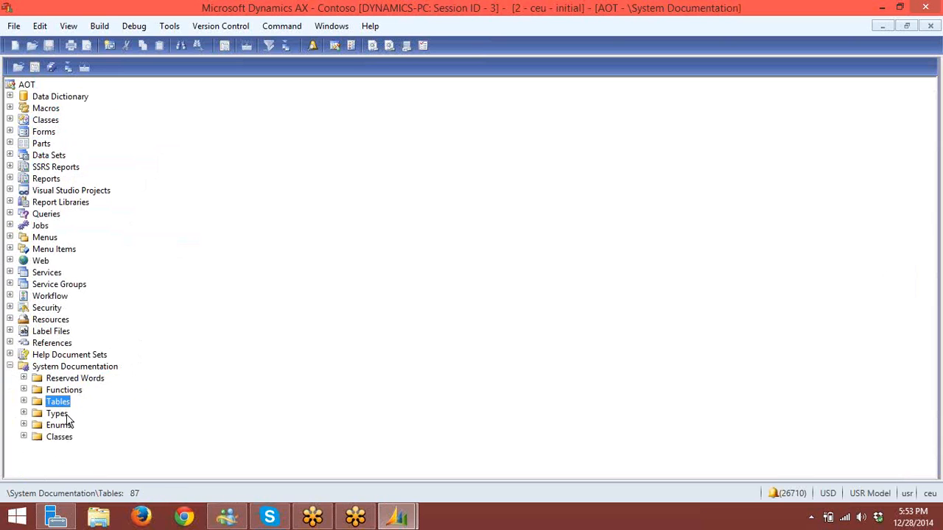
left_click(67, 415)
left_click(66, 427)
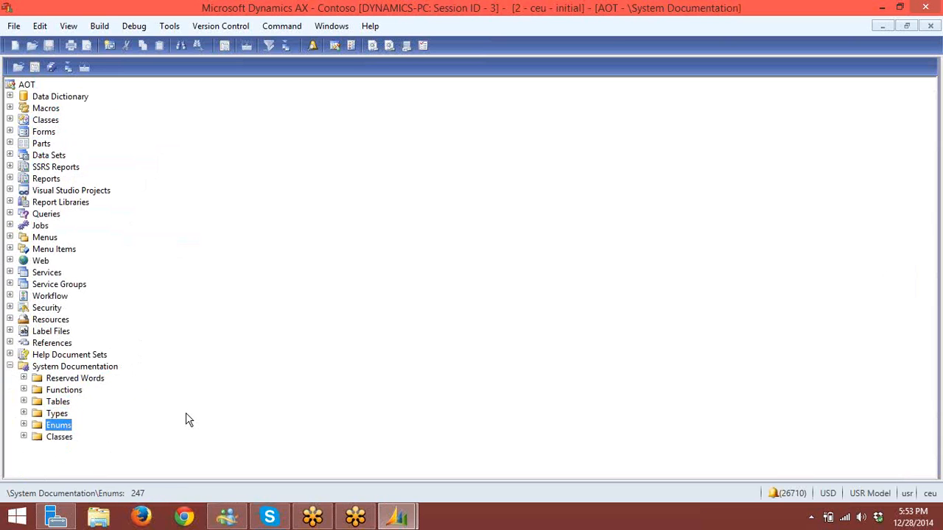
key("Down")
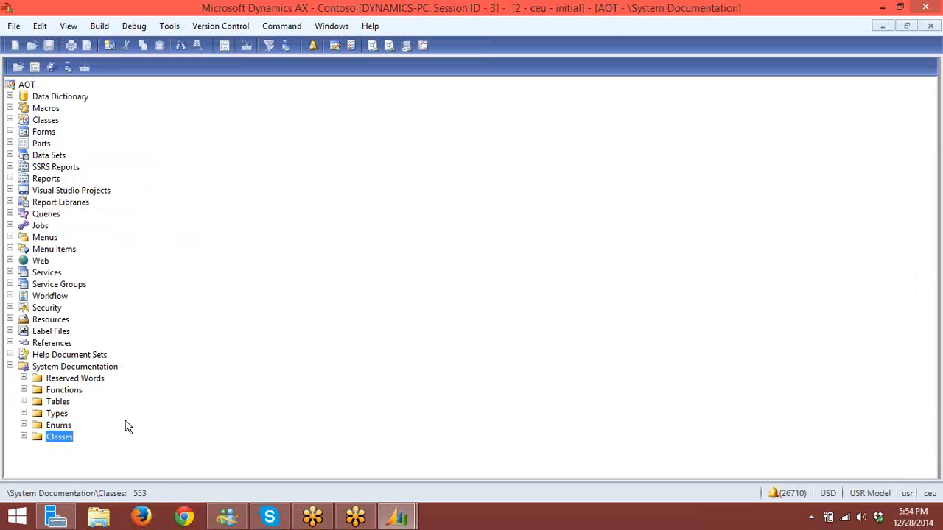
- Expand the Functions folder under System Documentation and look through its list of built-in functions
left_click(25, 390)
scroll(103, 376, "down", 5)
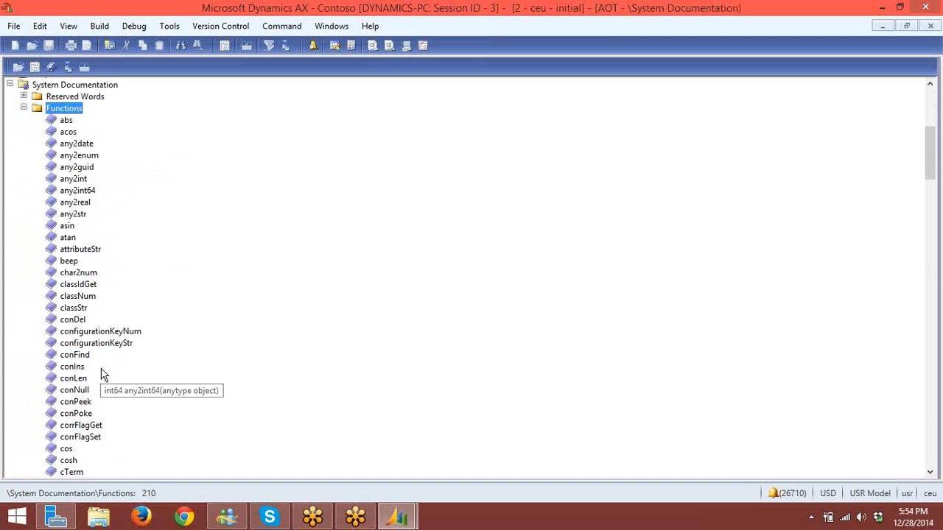
scroll(76, 354, "down", 3)
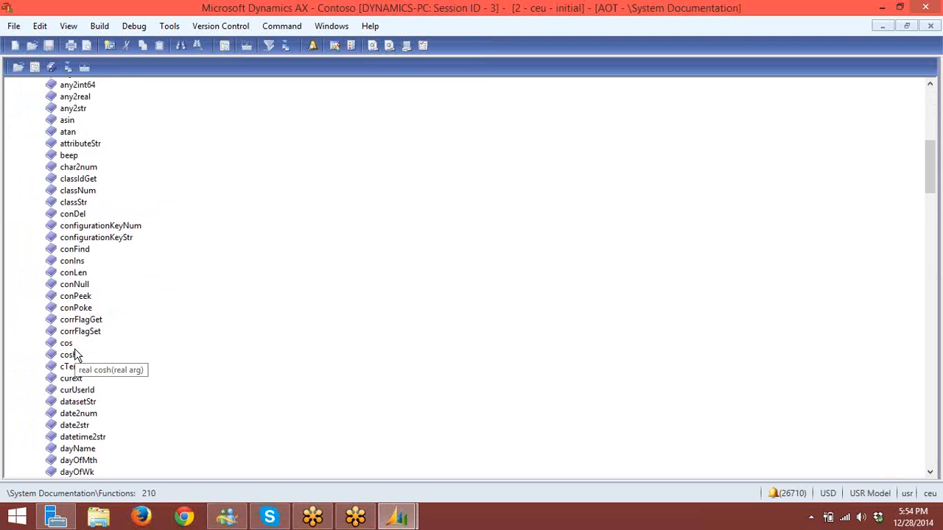
scroll(76, 354, "down", 4)
scroll(75, 354, "down", 7)
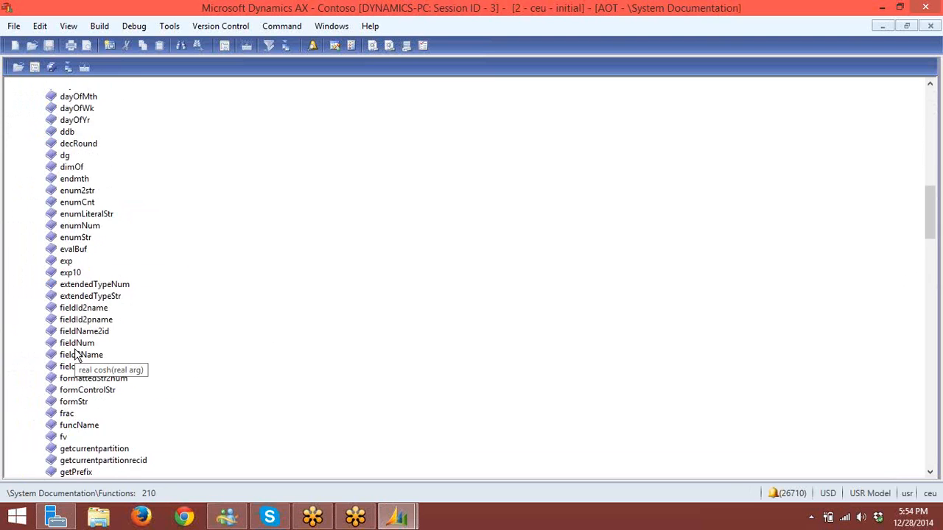
scroll(76, 354, "up", 15)
scroll(76, 354, "up", 3)
scroll(76, 354, "down", 4)
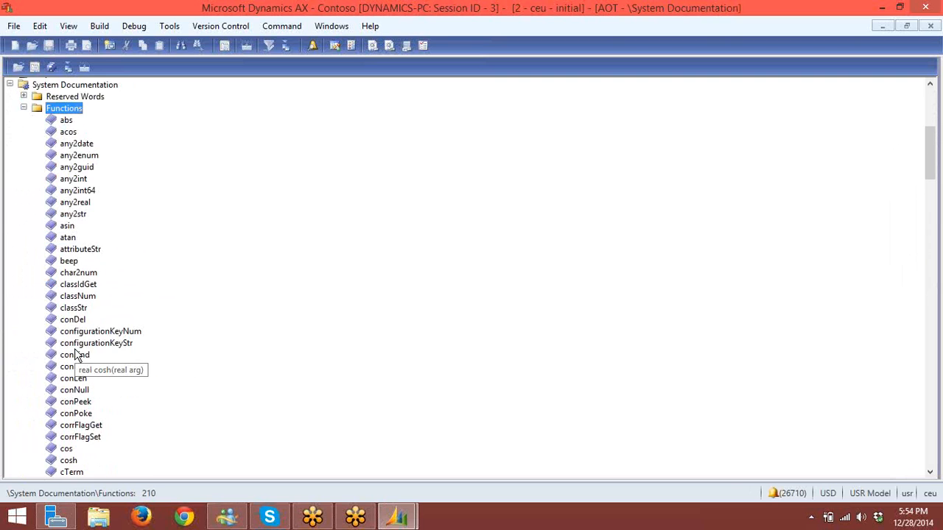
scroll(76, 354, "down", 2)
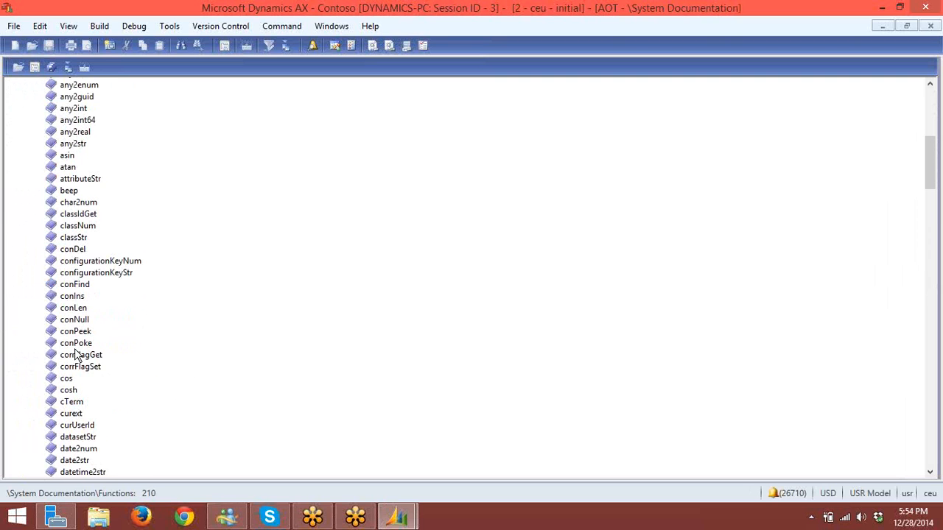
- Examine the commands available for the classNum function and collapse the Functions folder
right_click(91, 229)
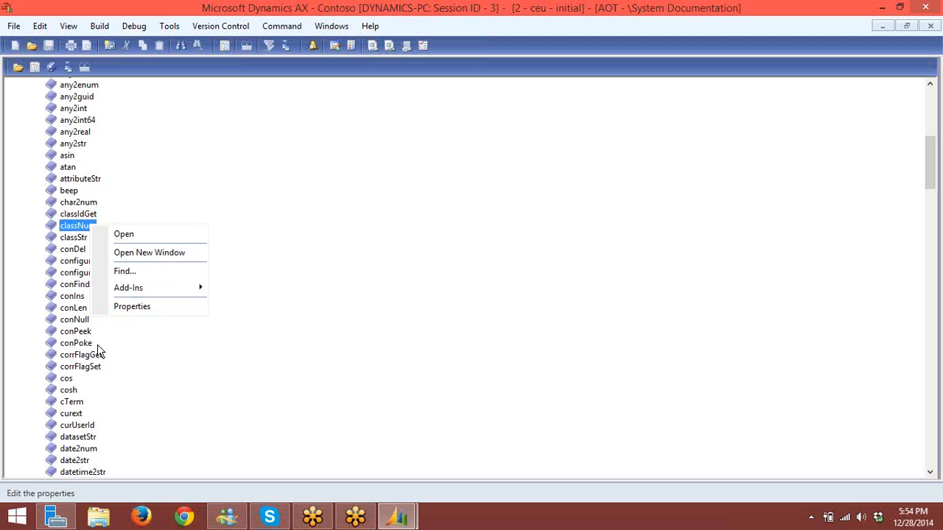
left_click(205, 170)
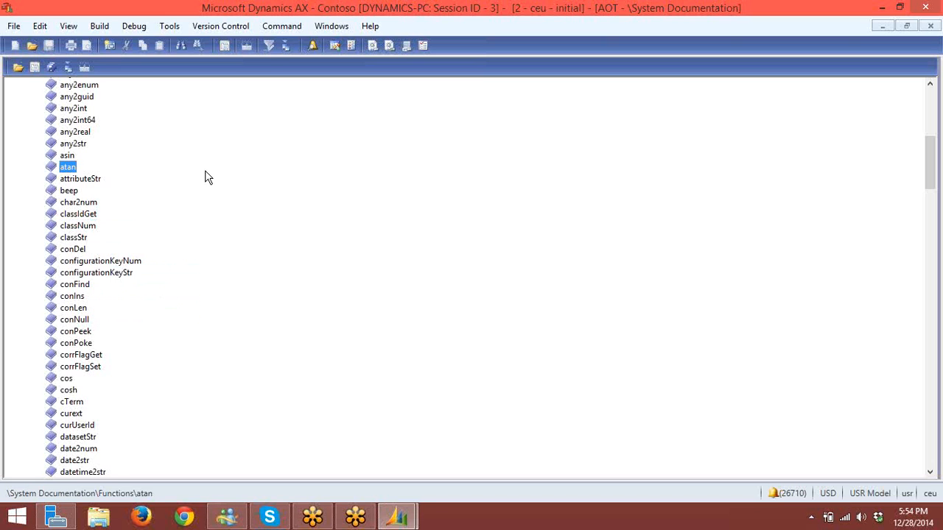
key("Left")
key("Left")
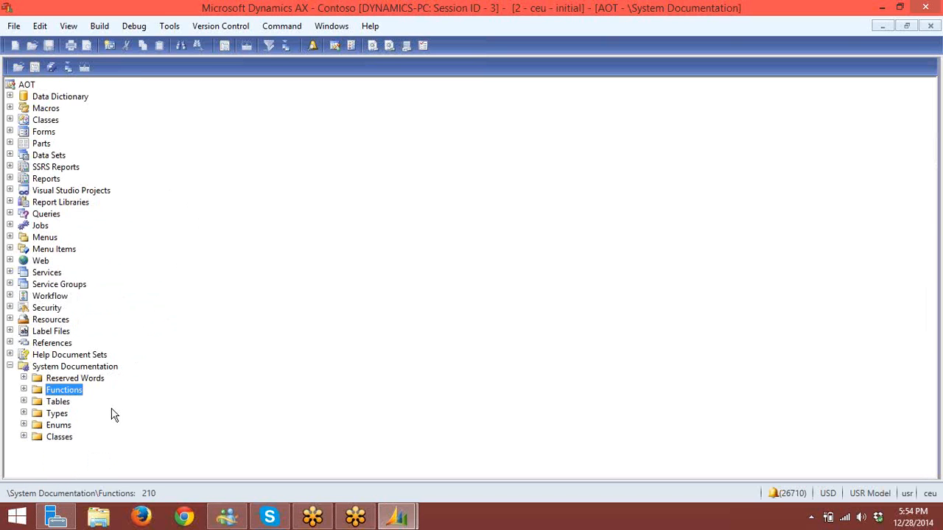
- Expand the Reserved Words folder under System Documentation and look through its list of keywords
double_click(31, 380)
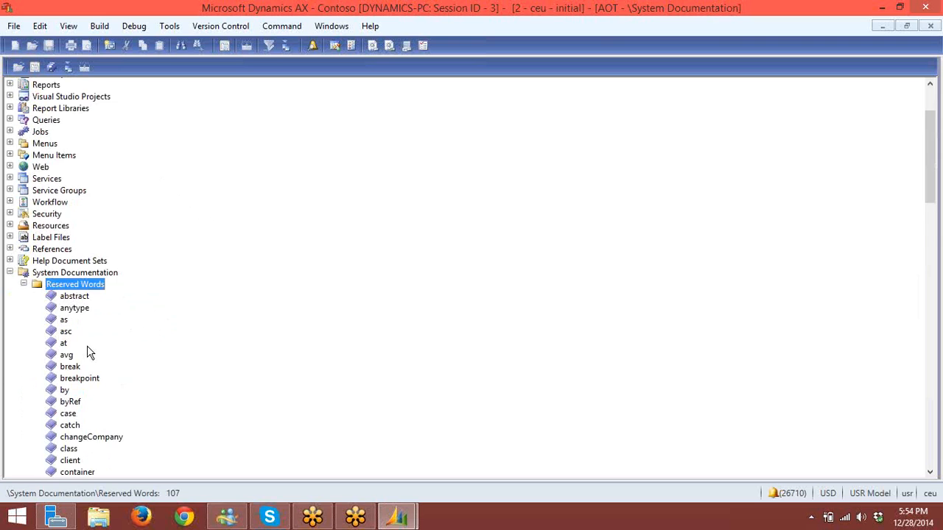
scroll(87, 354, "down", 4)
scroll(90, 363, "down", 12)
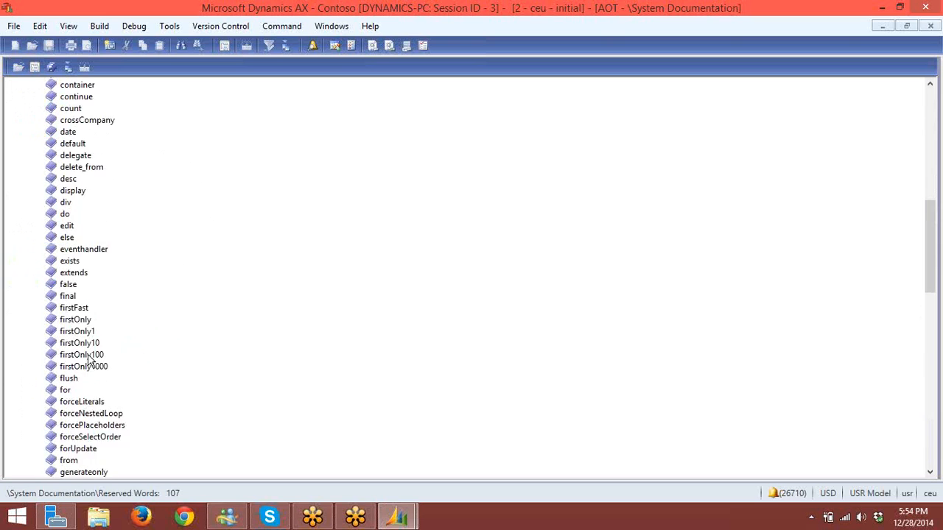
scroll(90, 361, "down", 11)
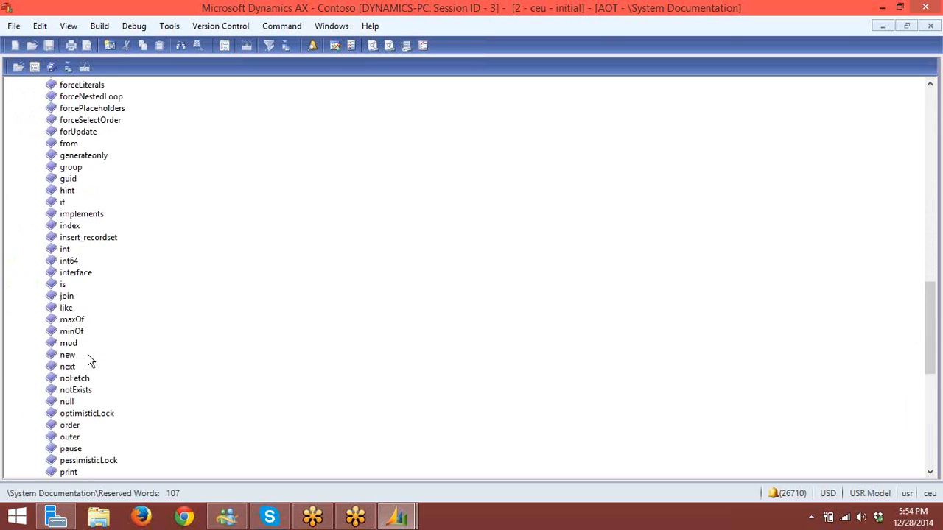
scroll(89, 359, "down", 4)
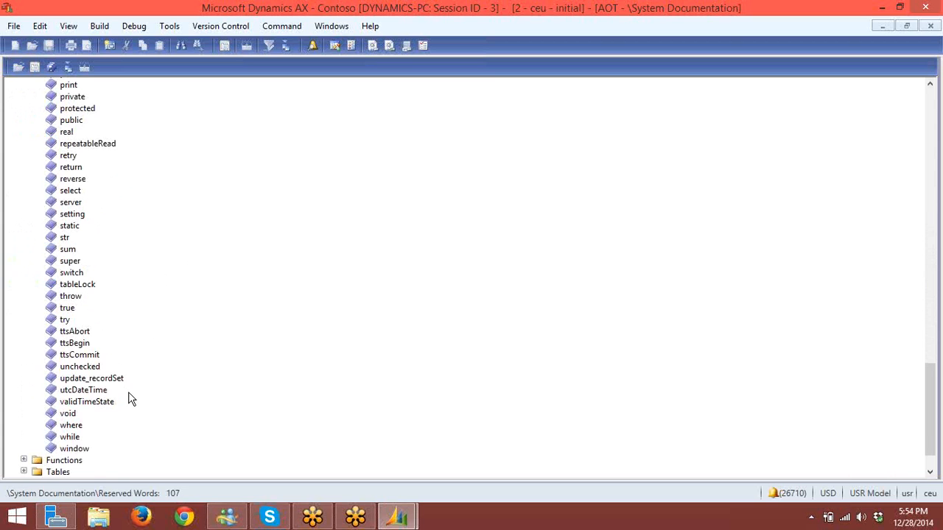
scroll(130, 398, "up", 8)
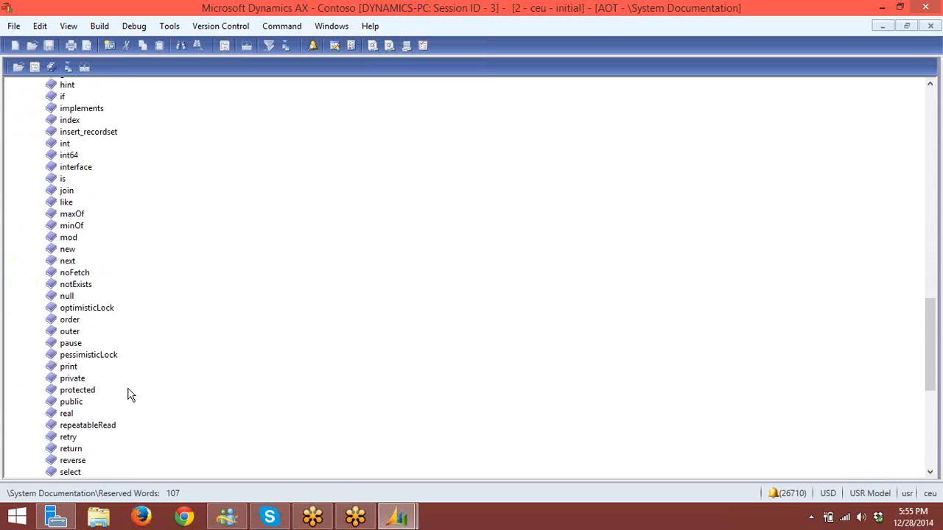
- Select the maxOf and join reserved words in turn, and collapse the Reserved Words and System Documentation nodes
left_click(76, 215)
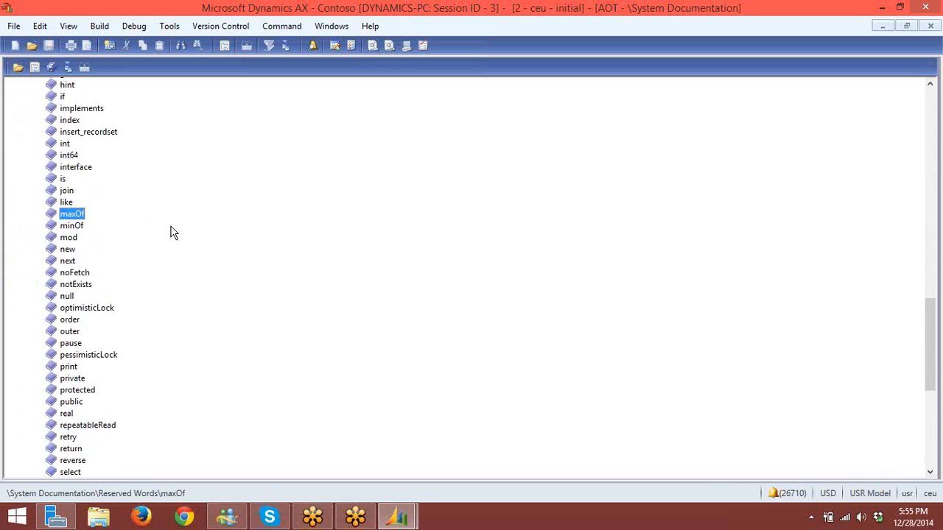
left_click(68, 192)
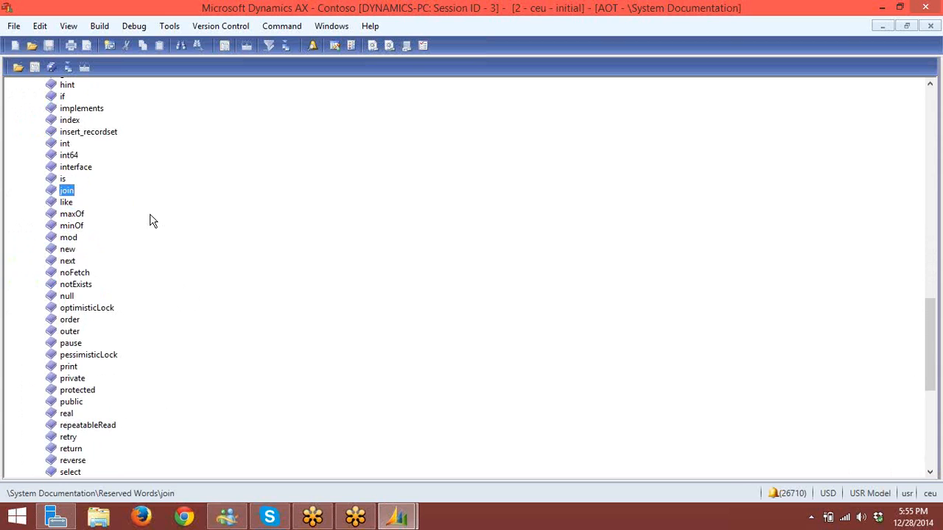
scroll(152, 221, "up", 2)
scroll(152, 221, "up", 3)
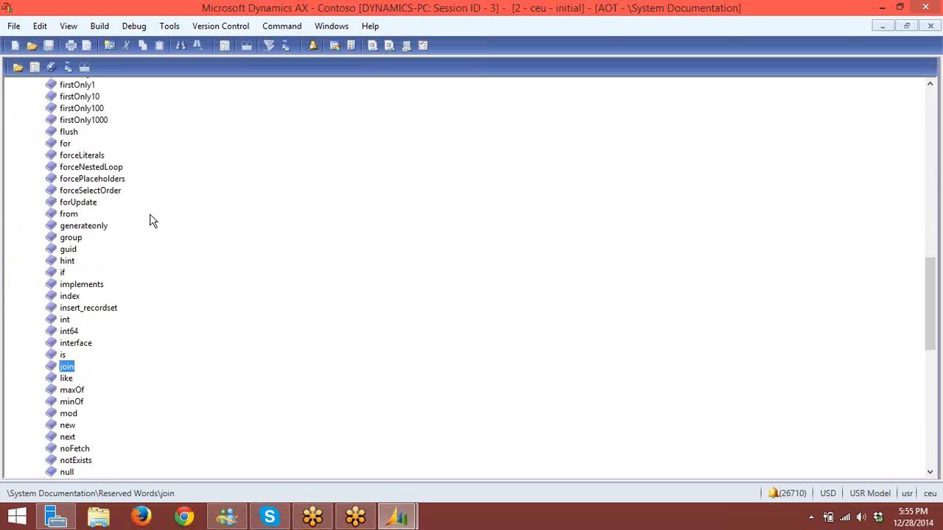
key("Left")
key("Left")
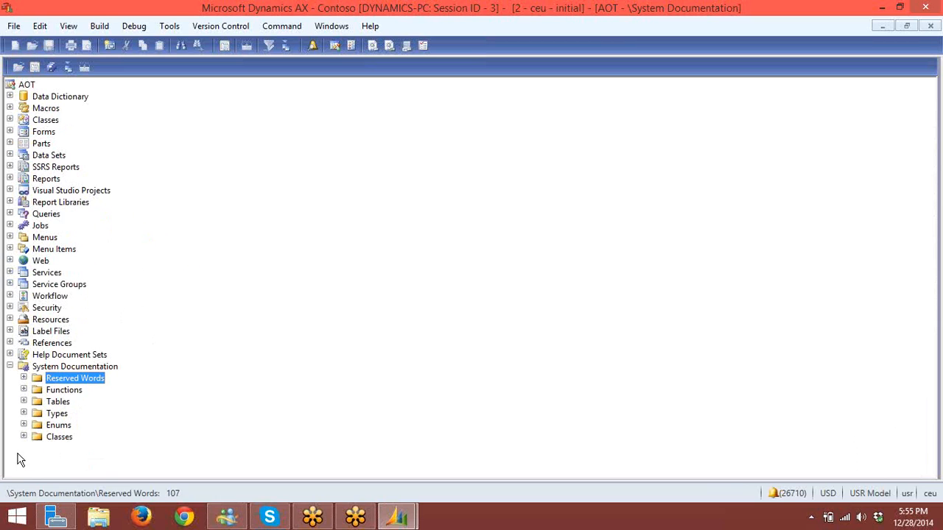
left_click(9, 367)
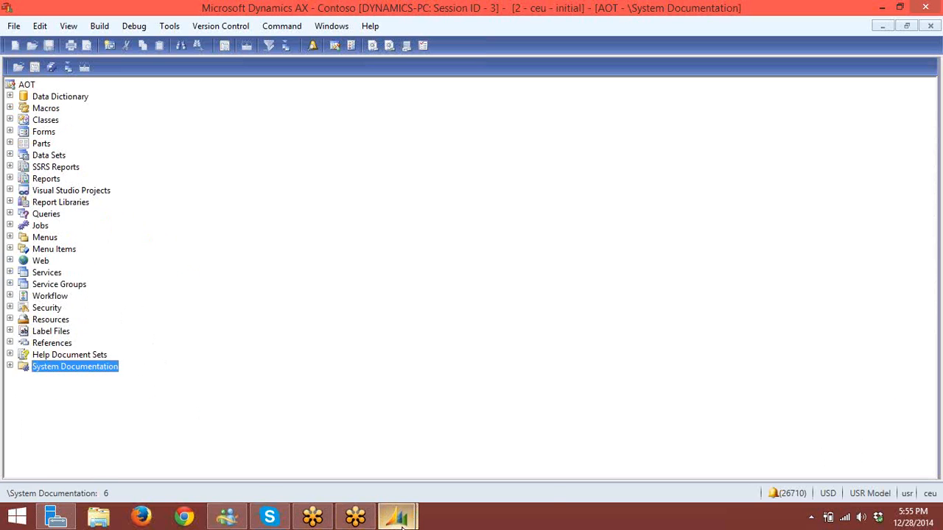
- Switch to the main workspace window, open the CEU Human resources area page and collapse its common Workers and setup Parameters groups
mouse_move(405, 519)
left_click(323, 448)
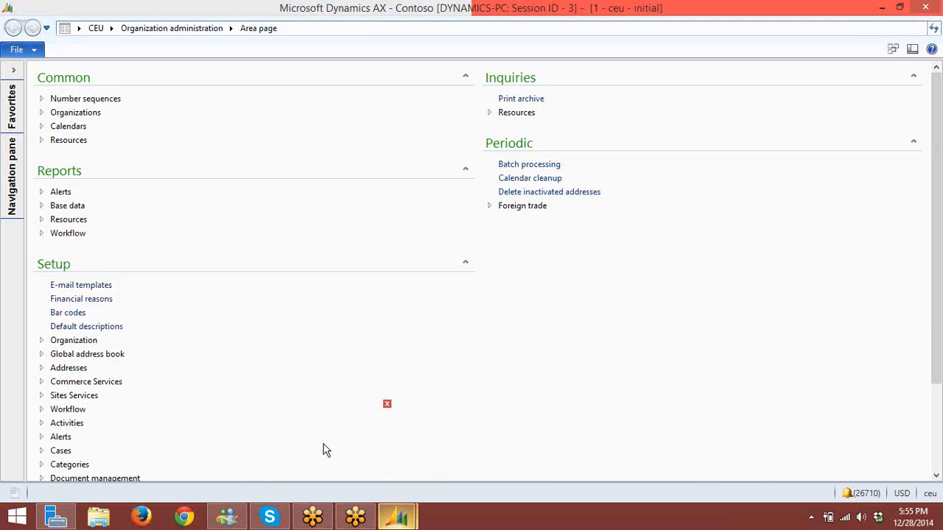
left_click(111, 28)
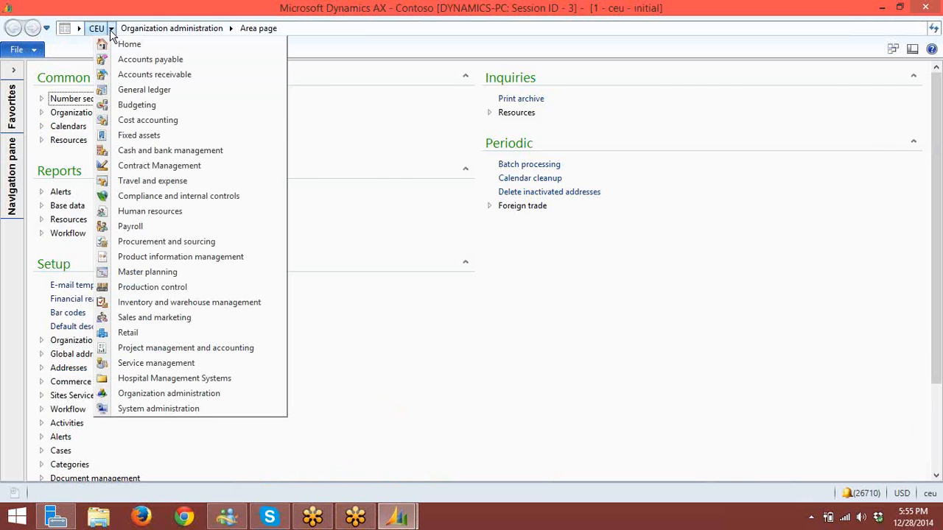
left_click(138, 211)
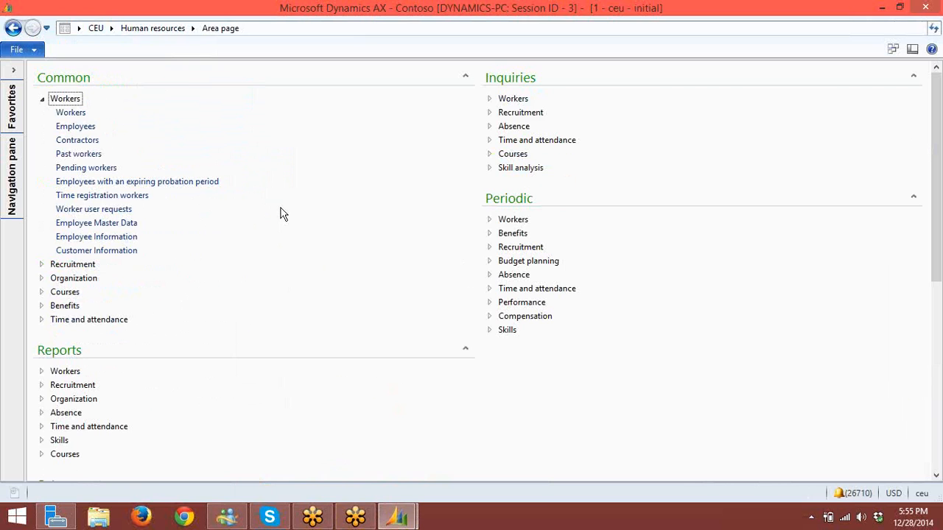
left_click(42, 102)
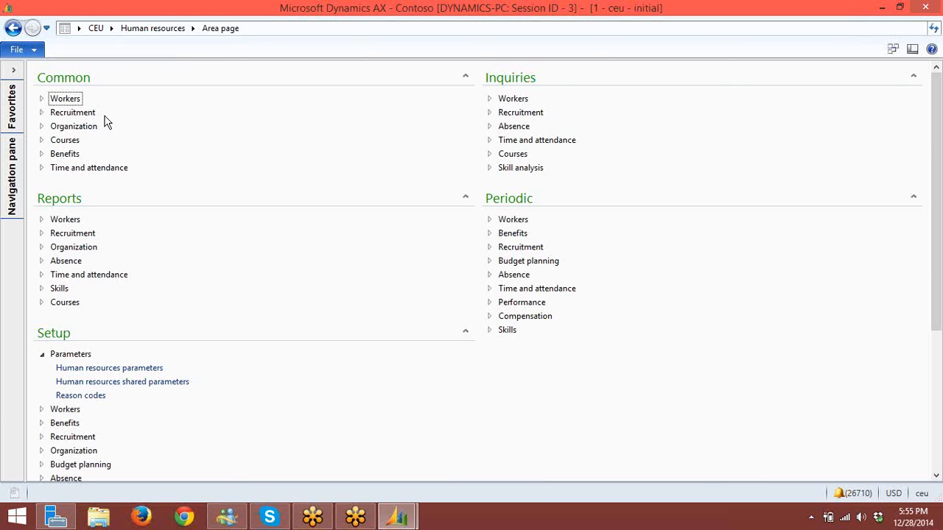
left_click(42, 355)
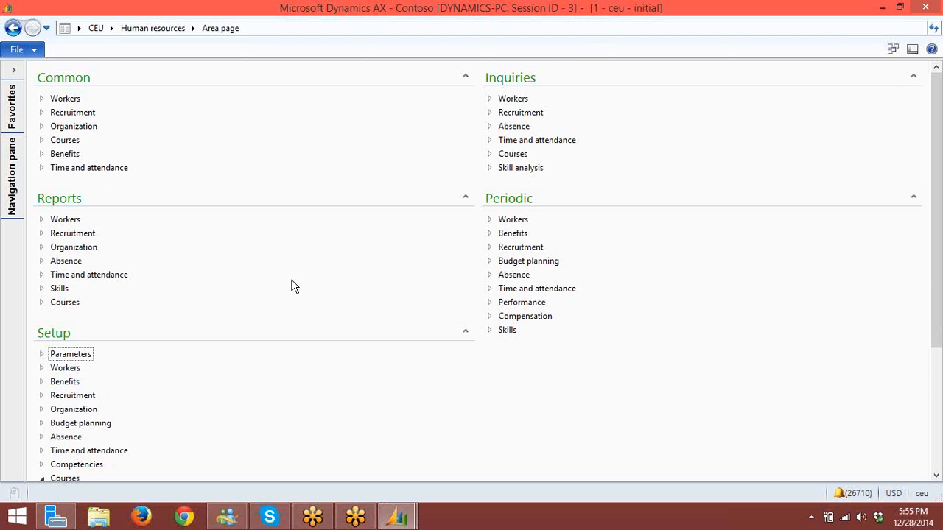
- Open the Course groups form from the Courses setup group and move its window higher on the screen
scroll(291, 285, "down", 5)
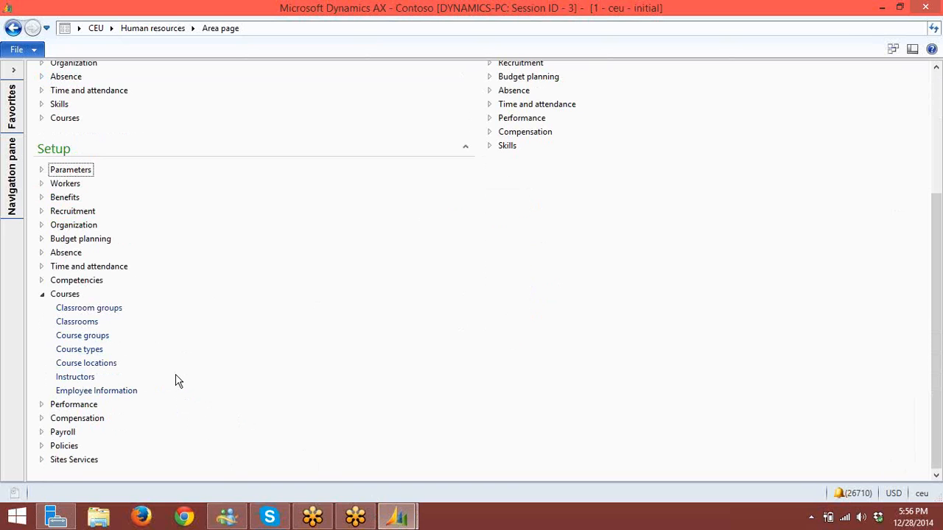
left_click(83, 336)
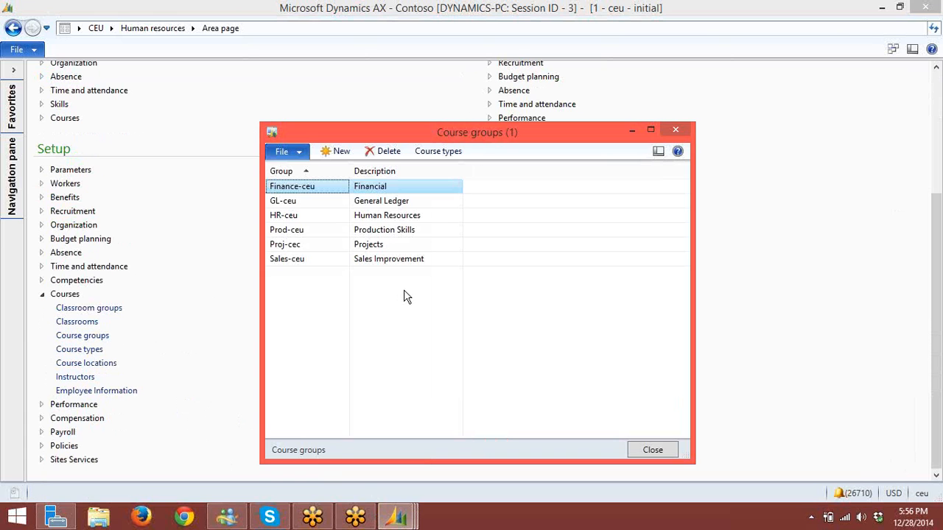
left_click_drag(469, 128, 470, 82)
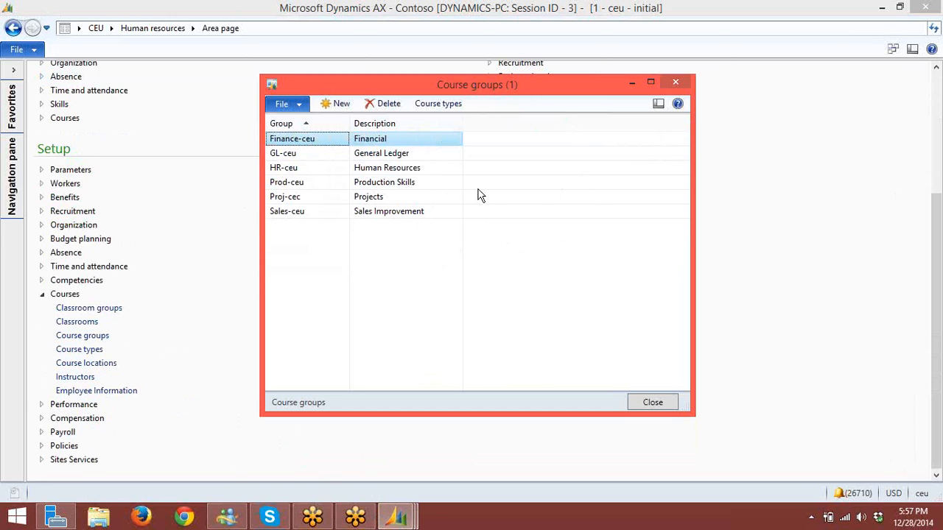
left_click(400, 139)
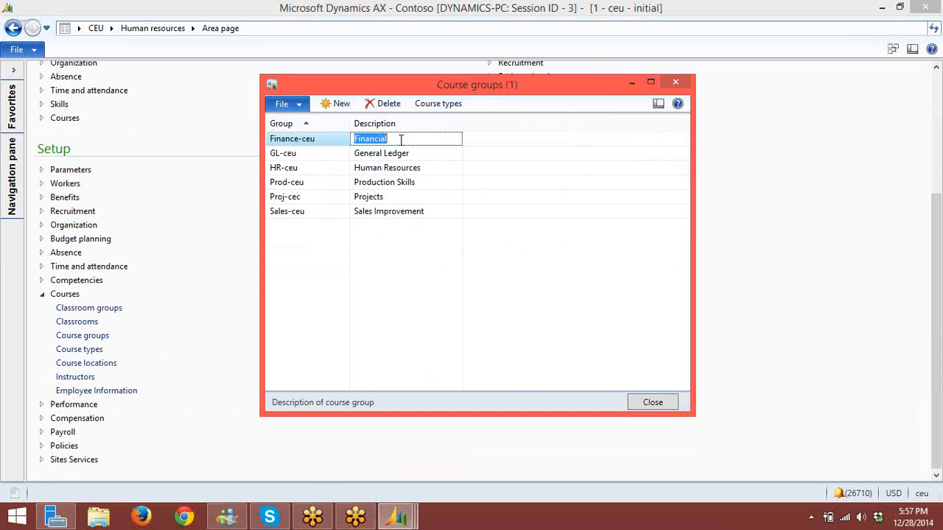
right_click(401, 139)
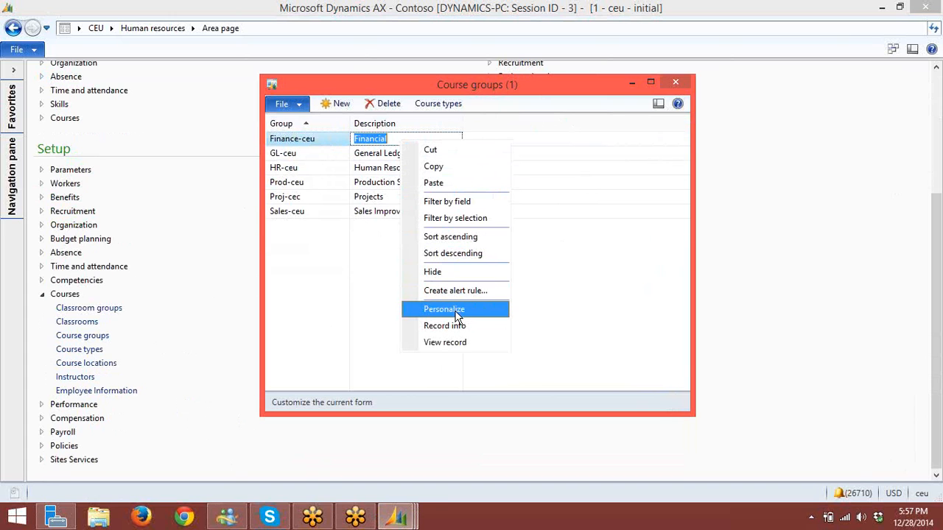
left_click(338, 291)
- Open Personalization for the Group field of the HR-ceu record and view the form's information, including its form name
right_click(299, 170)
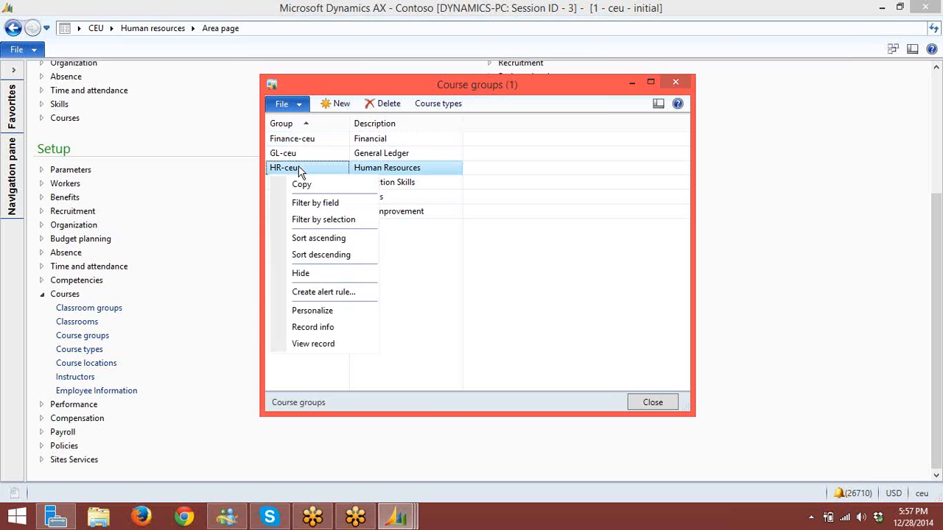
left_click(324, 313)
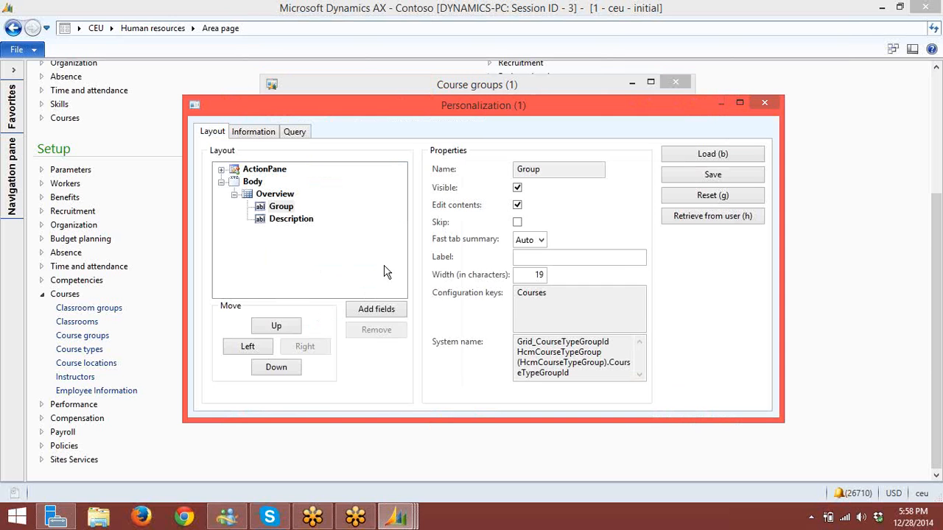
left_click_drag(449, 106, 454, 83)
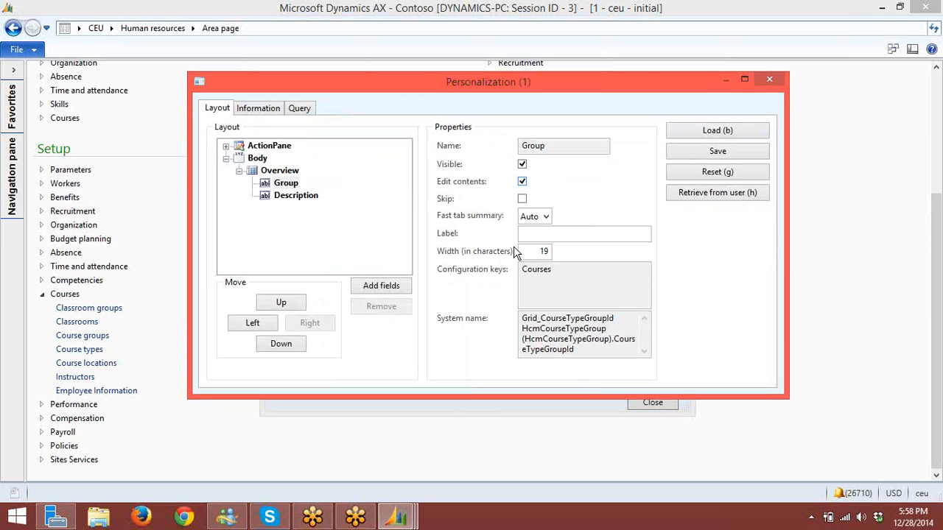
left_click(260, 108)
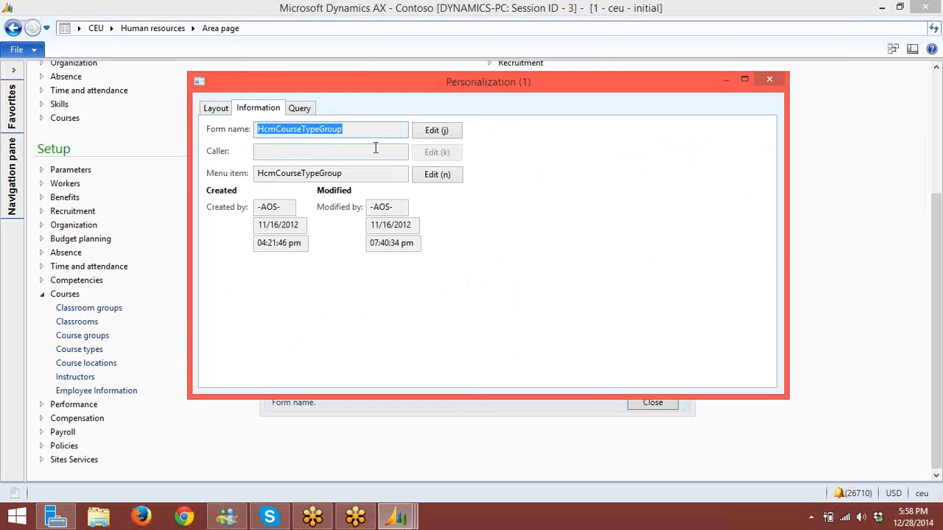
- Close the Personalization and Course groups windows and collapse the Courses setup group on the Human resources page
left_click(773, 80)
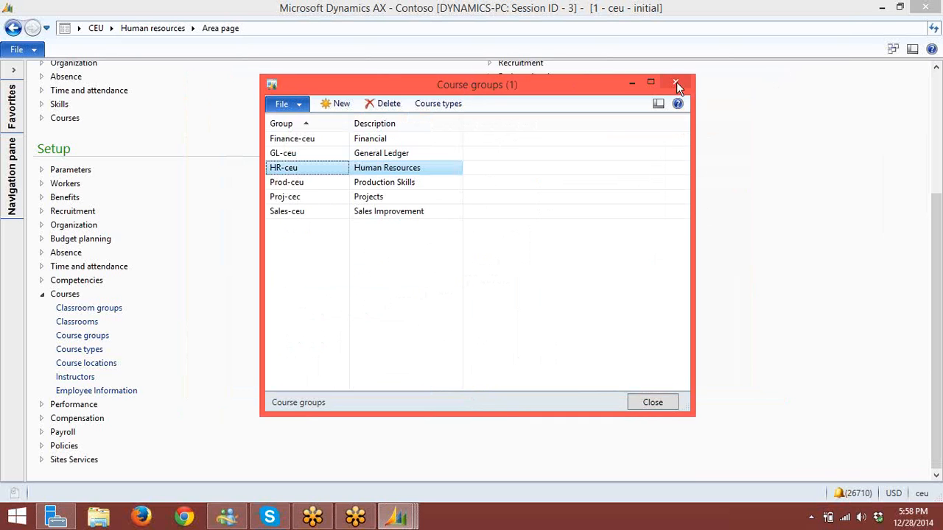
left_click(676, 82)
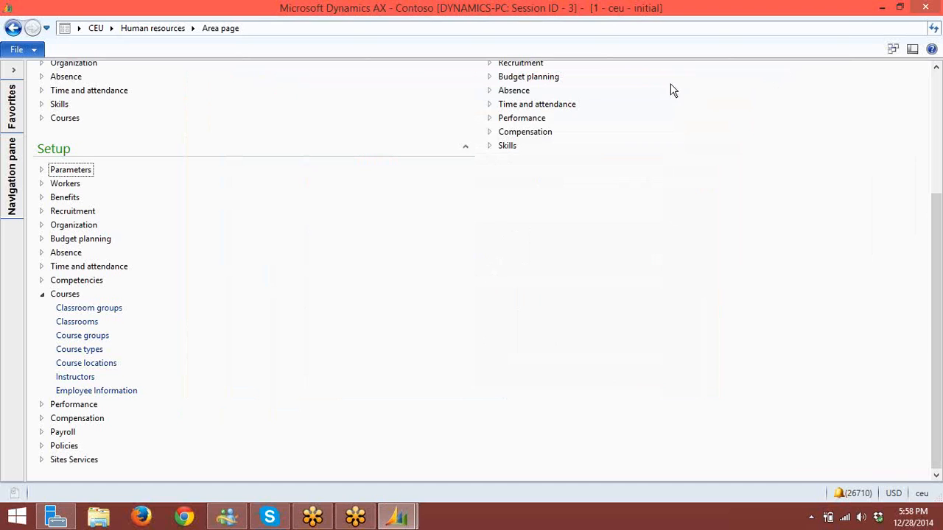
left_click(48, 295)
scroll(120, 317, "up", 2)
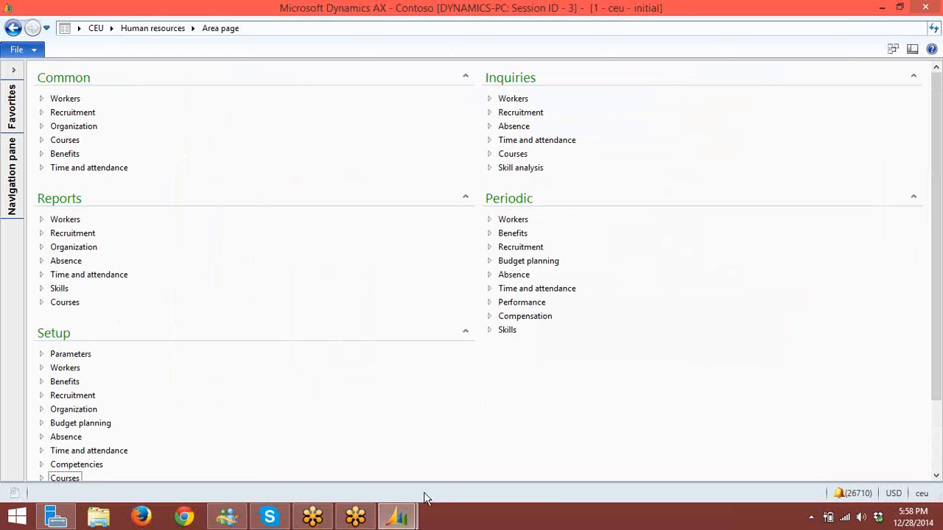
- Switch to the AOT window, expand the Forms node and look through its list of forms
mouse_move(398, 508)
left_click(439, 447)
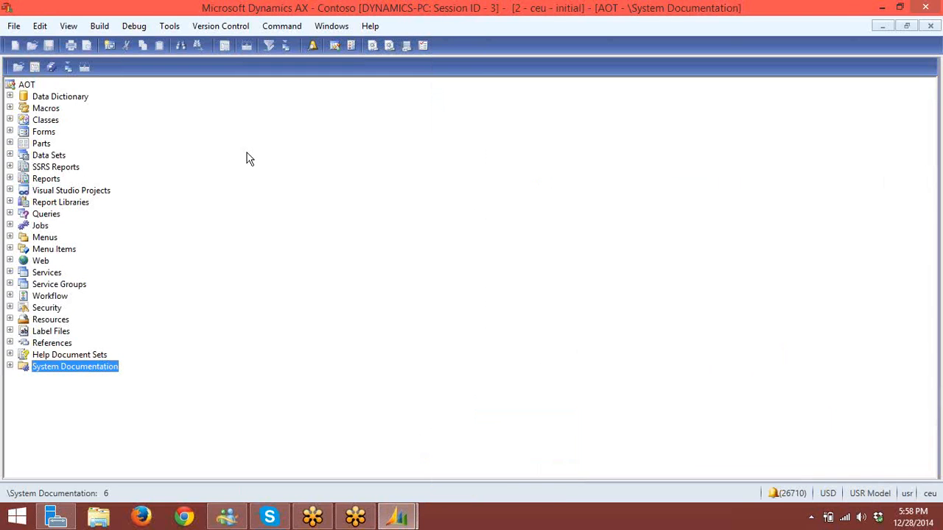
left_click(40, 134)
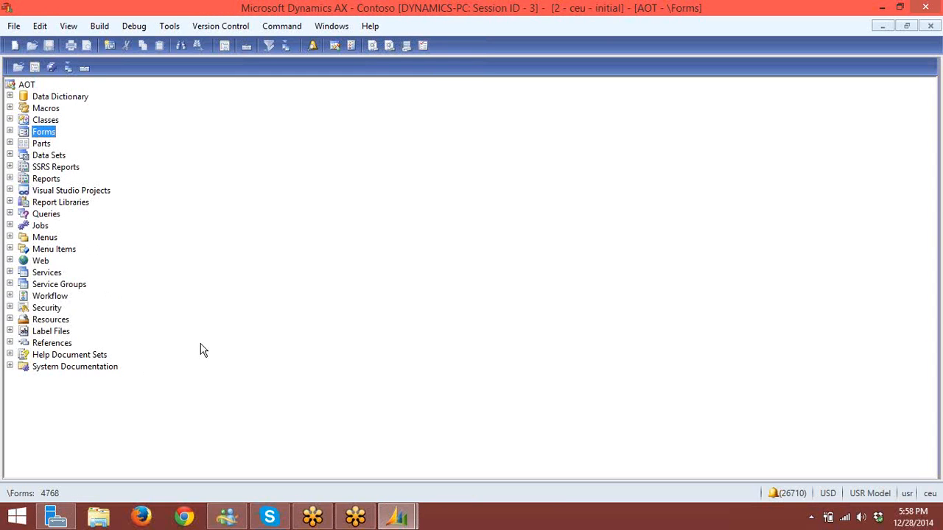
left_click(11, 132)
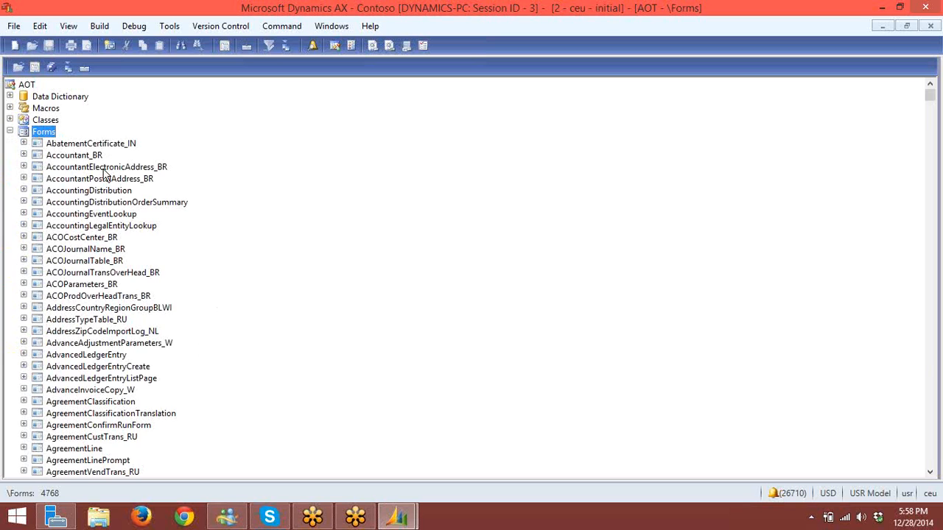
scroll(122, 292, "down", 1)
scroll(122, 292, "down", 6)
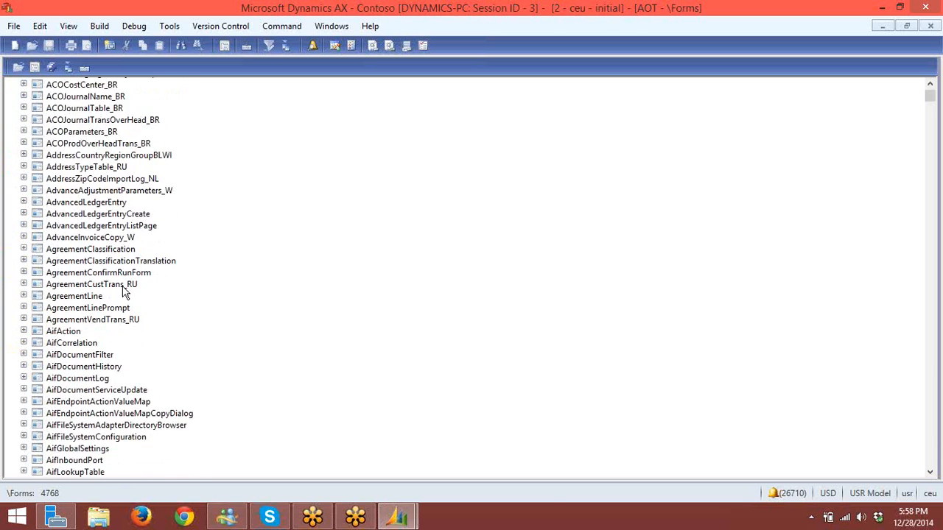
- Look over the Setup groups on the Human resources area page and return to the AOT forms list
left_click(332, 470)
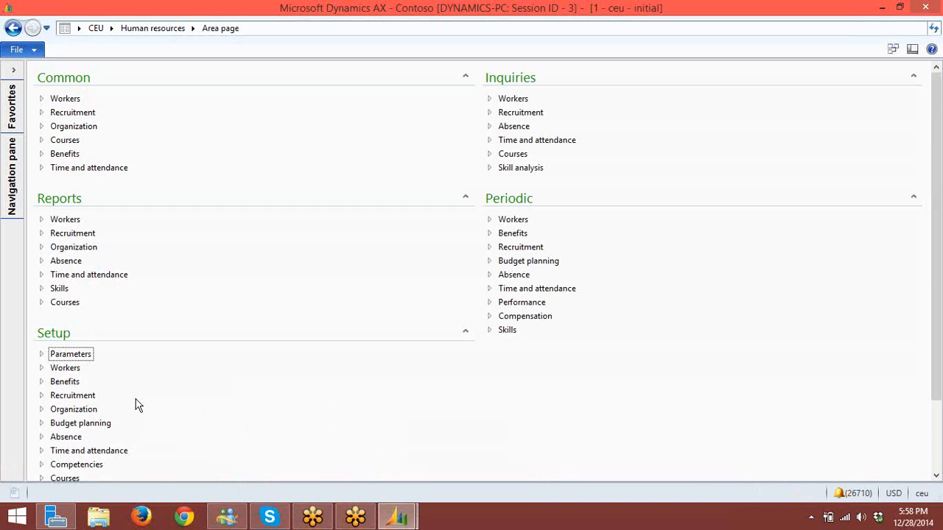
scroll(135, 404, "down", 2)
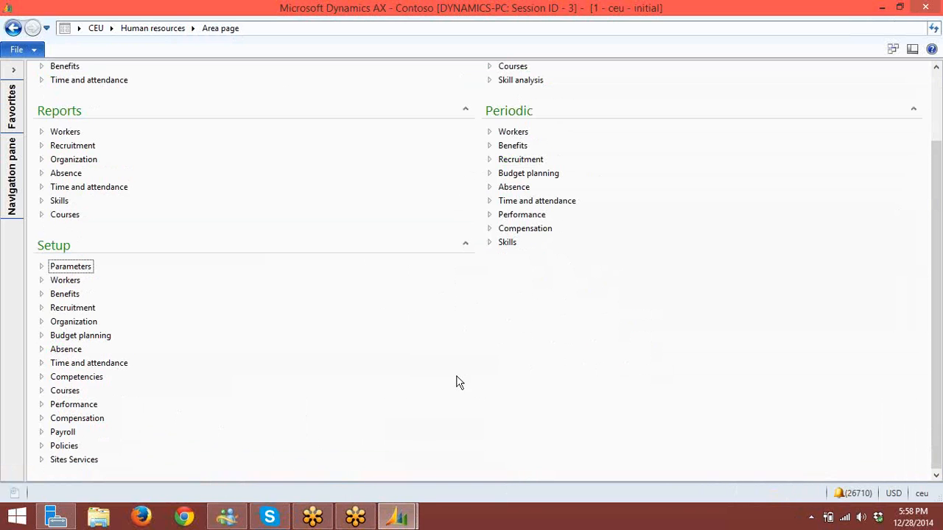
mouse_move(411, 519)
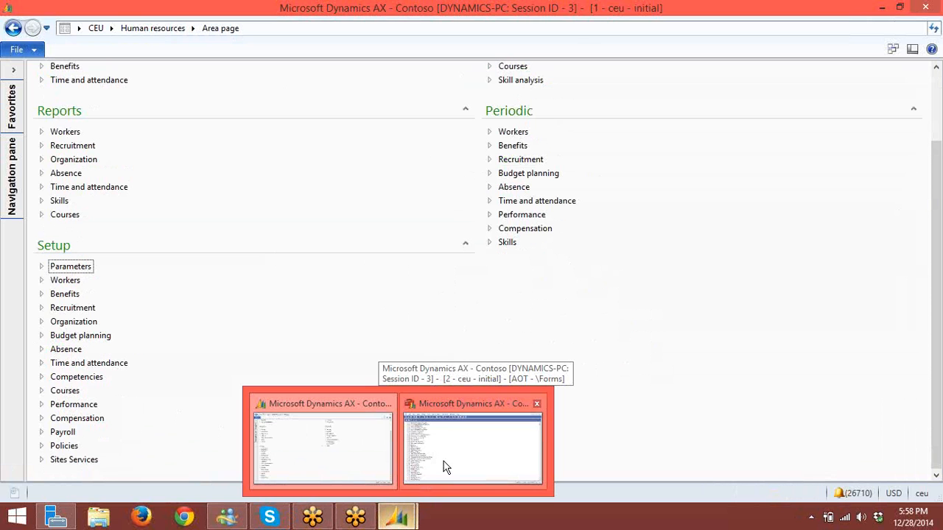
left_click(443, 461)
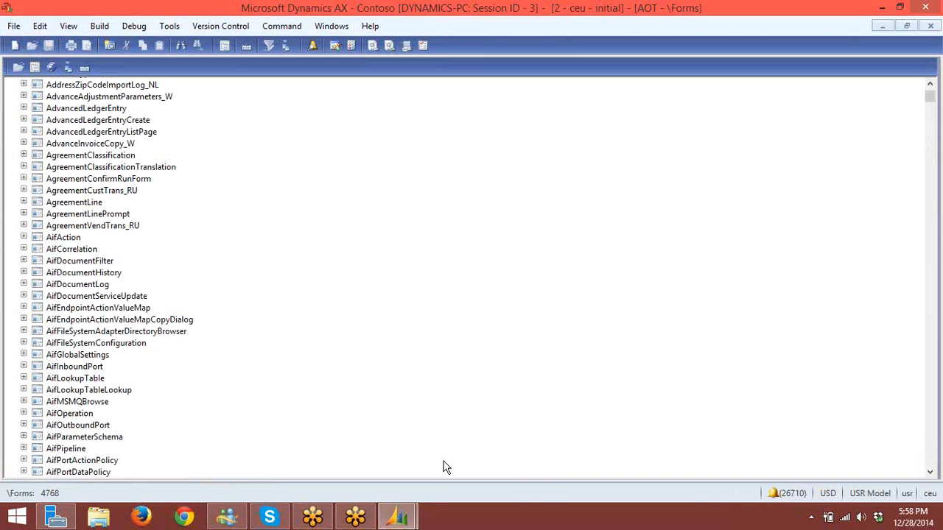
- Switch to the Human resources area page and look over its groups and the list of CEU modules
mouse_move(398, 517)
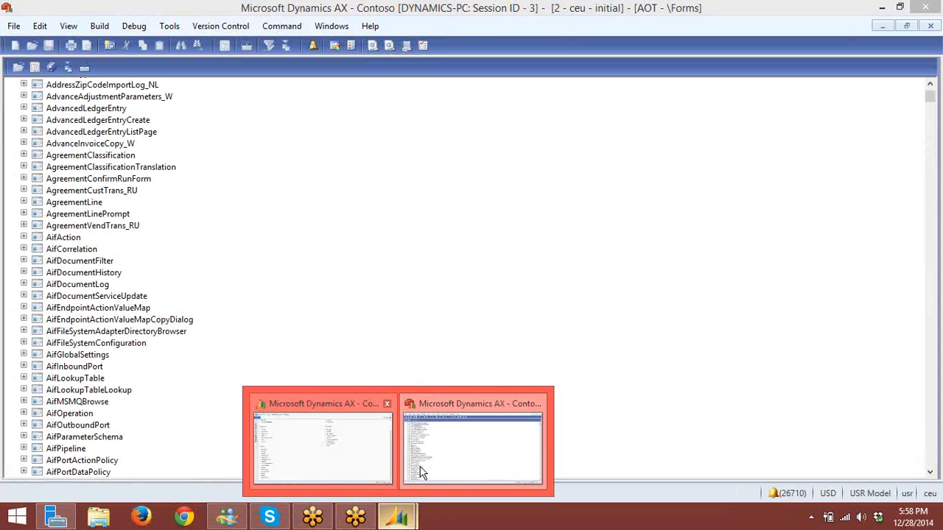
left_click(364, 463)
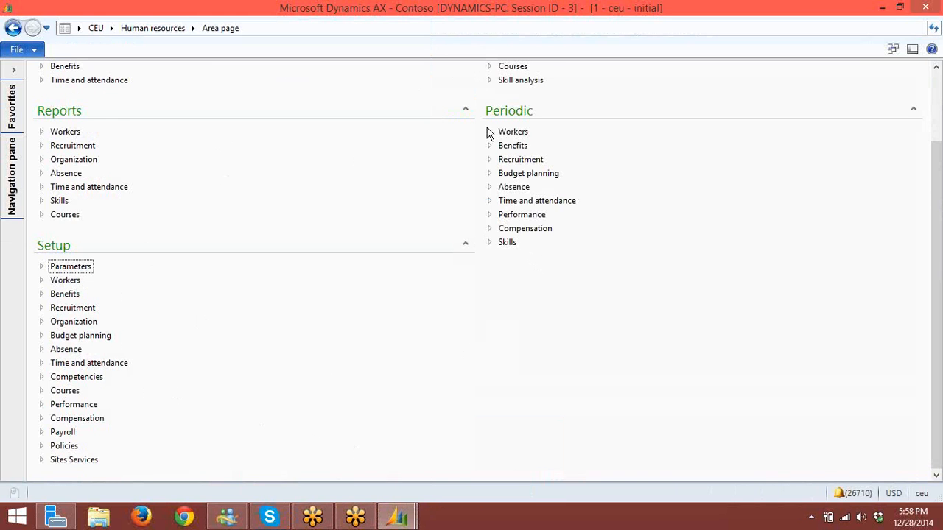
scroll(349, 315, "up", 2)
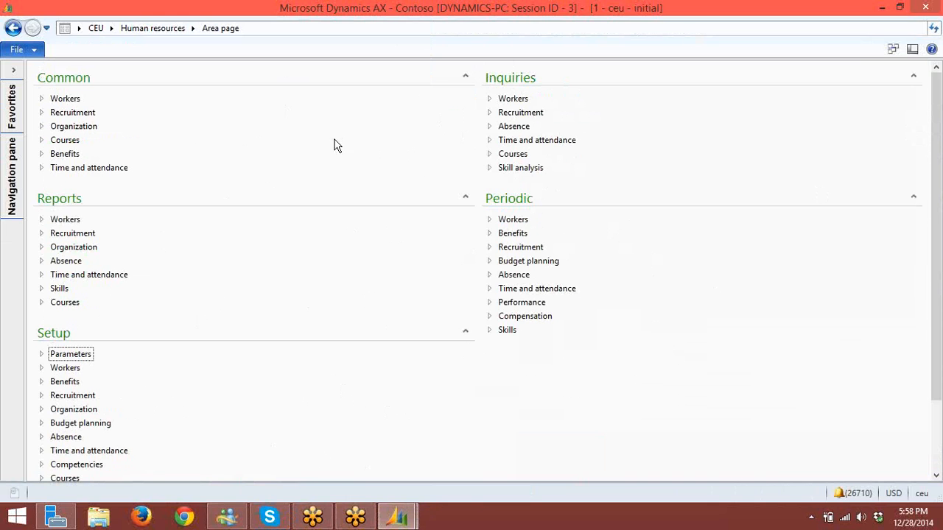
left_click(110, 30)
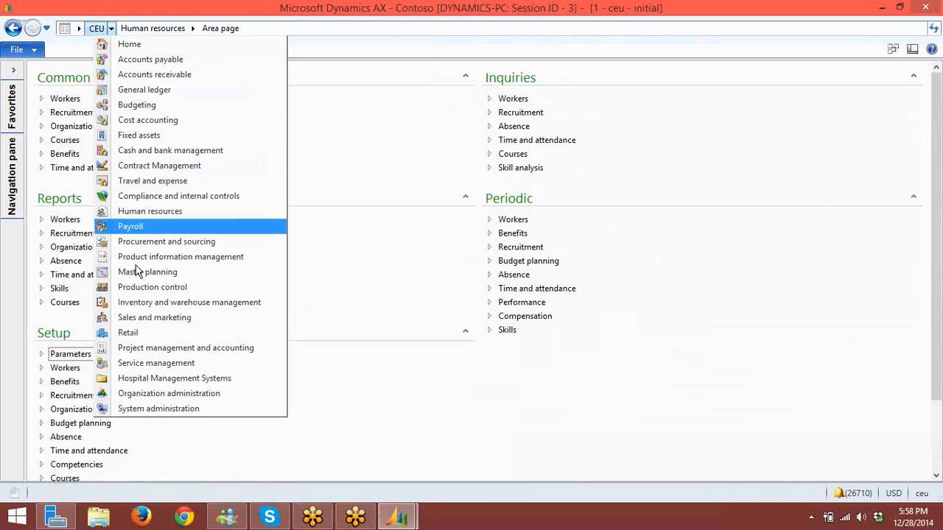
left_click(372, 197)
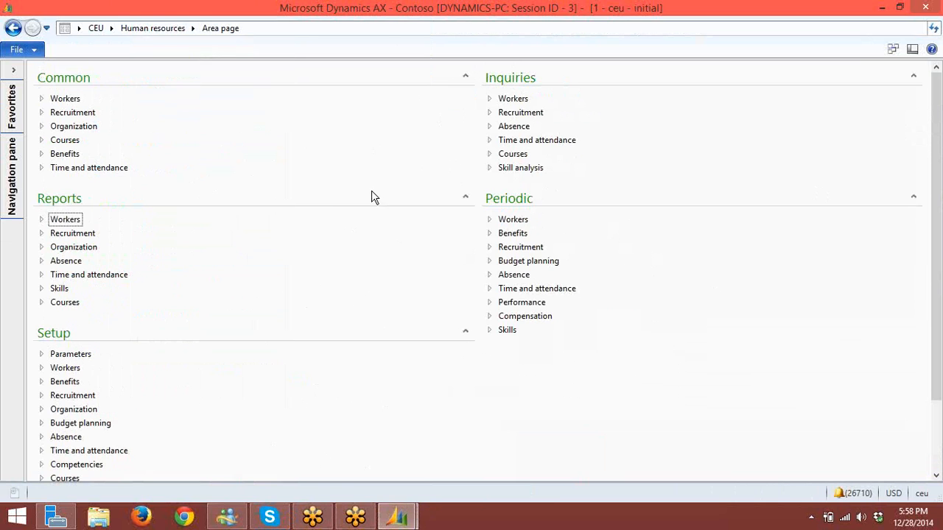
- Return to the AOT window and look over the beginning of the Forms list
left_click(397, 518)
left_click(451, 450)
scroll(103, 335, "up", 4)
scroll(104, 335, "up", 3)
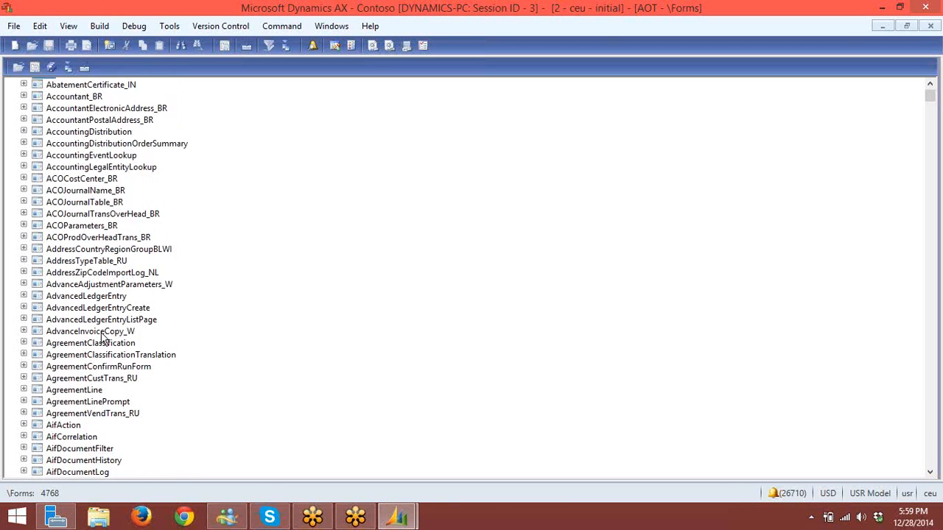
- Switch back to the Human resources page and open Course groups from the Courses setup group
left_click(397, 518)
left_click(333, 451)
scroll(137, 402, "down", 3)
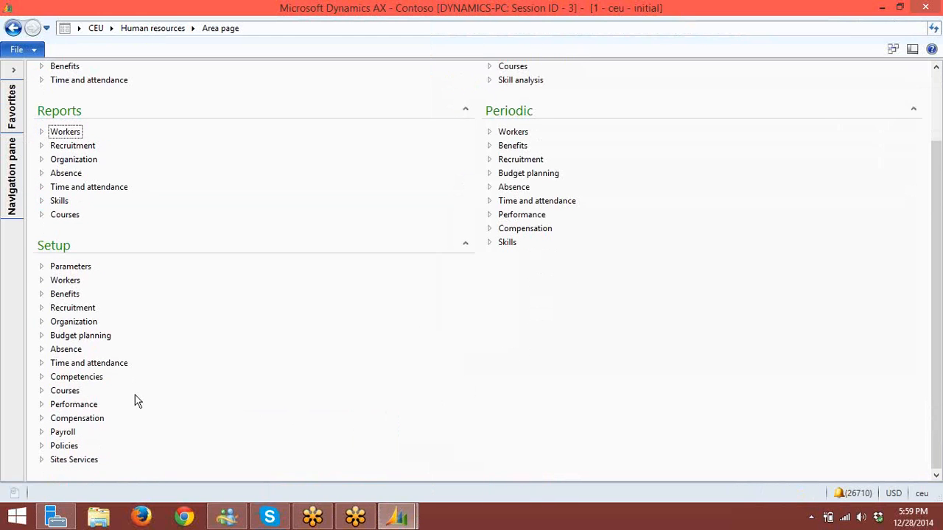
left_click(42, 391)
left_click(104, 434)
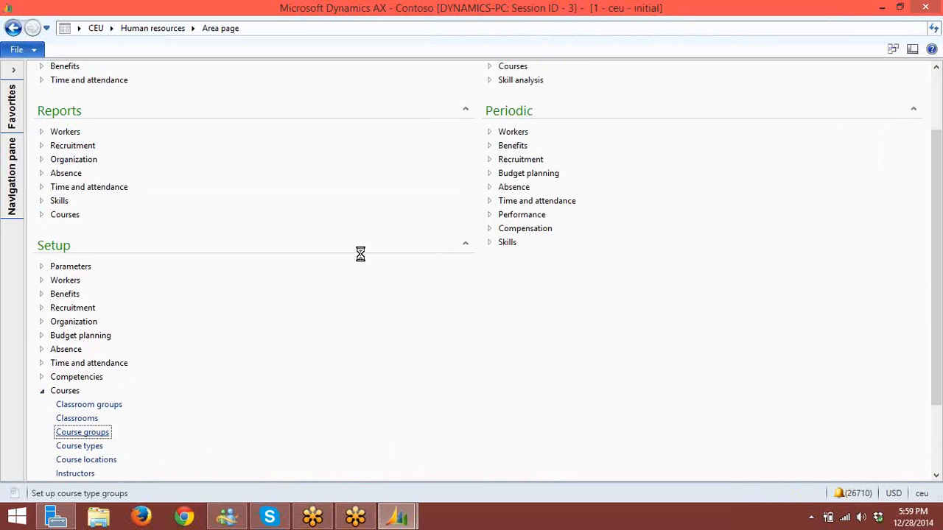
- View the form name in the Personalization information for the GL-ceu record's Description field, and close both windows
right_click(389, 154)
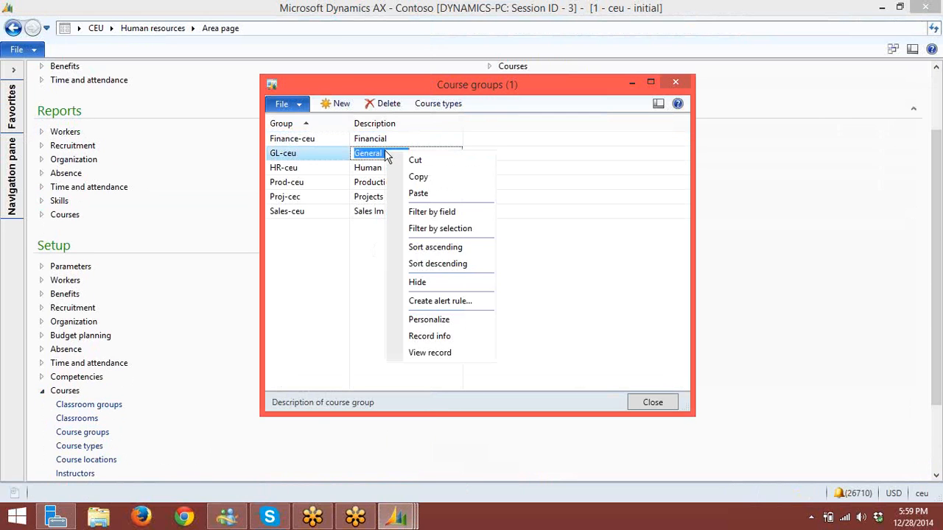
left_click(417, 321)
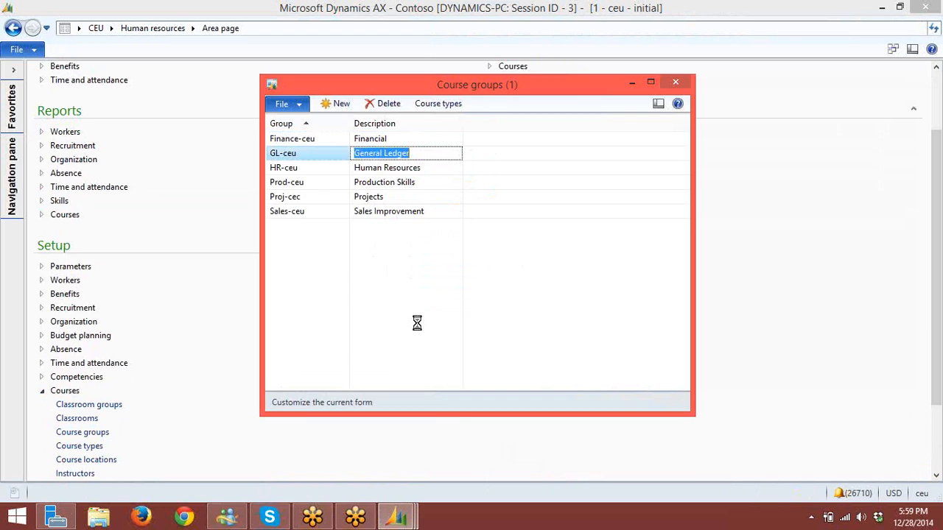
left_click(258, 132)
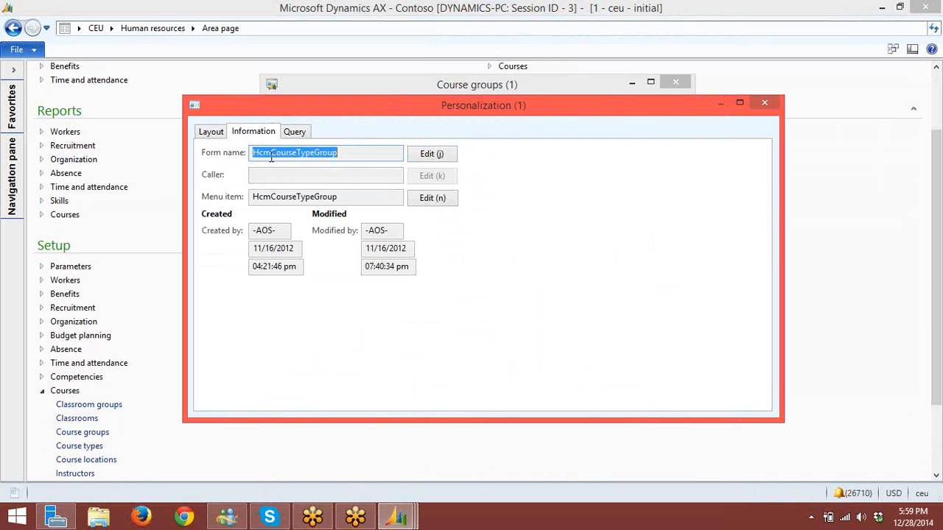
left_click(764, 103)
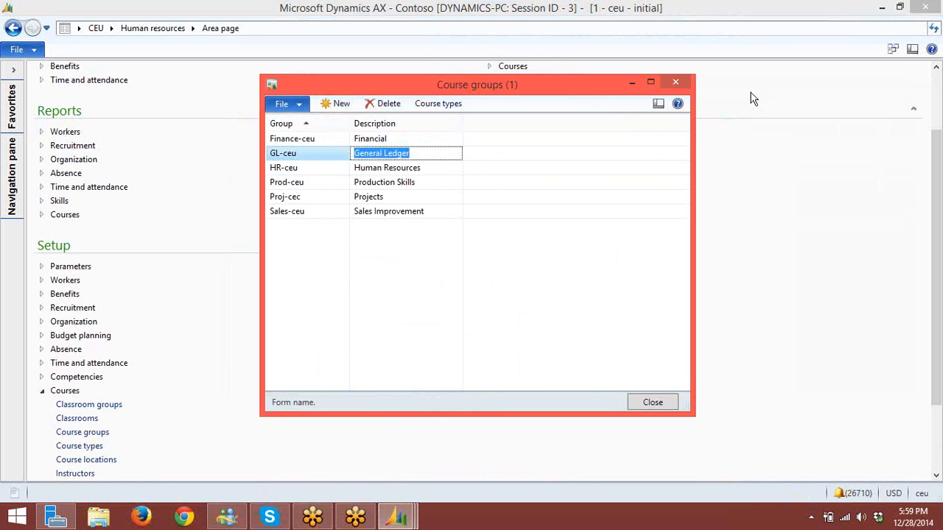
left_click(683, 83)
- Switch to the AOT window and find the HcmCourseTypeGroup form under Forms
mouse_move(396, 517)
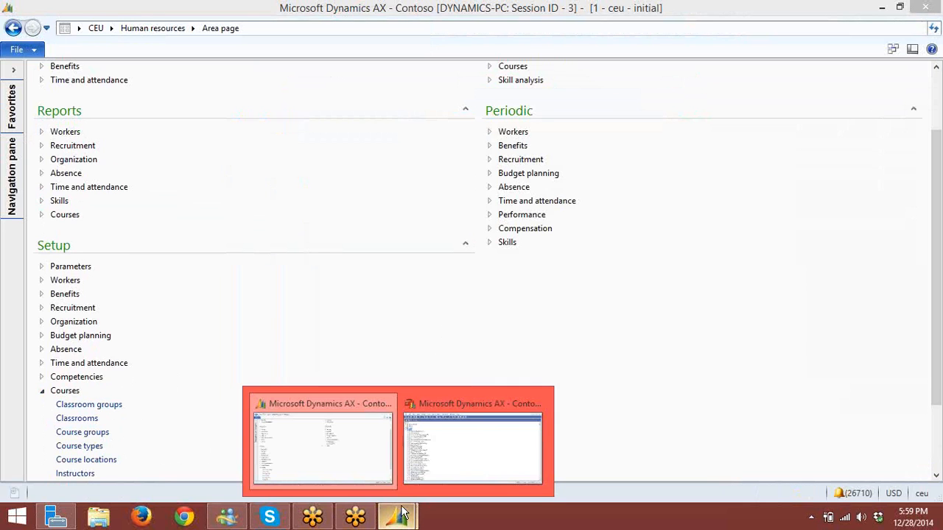
left_click(452, 458)
left_click(106, 310)
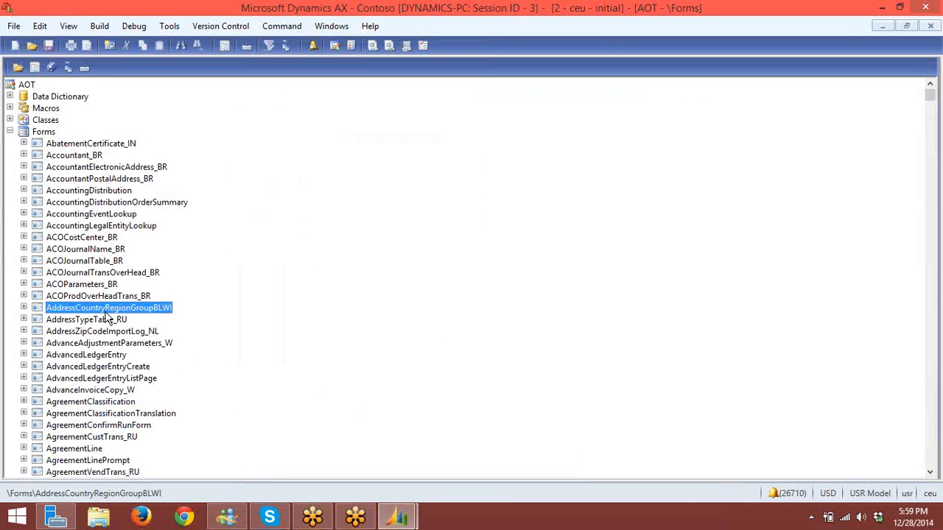
type("hcmcoursetype")
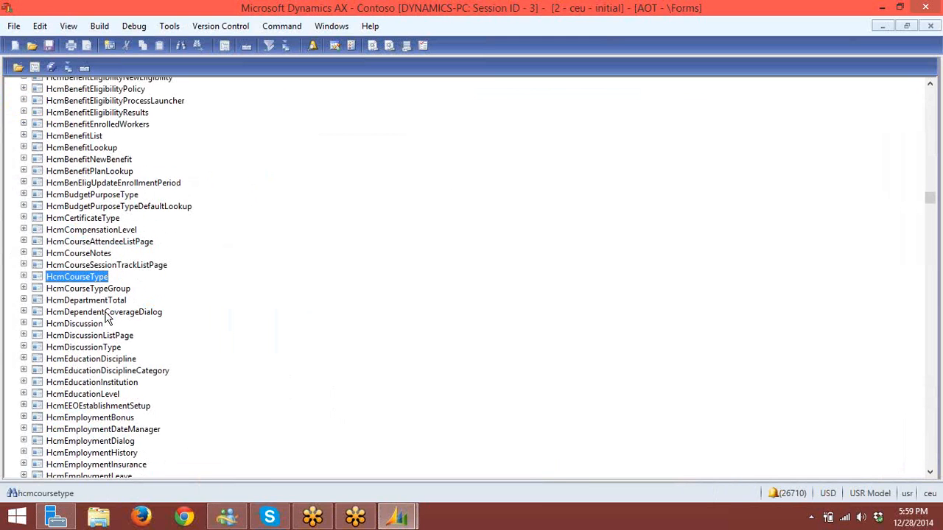
key("Down")
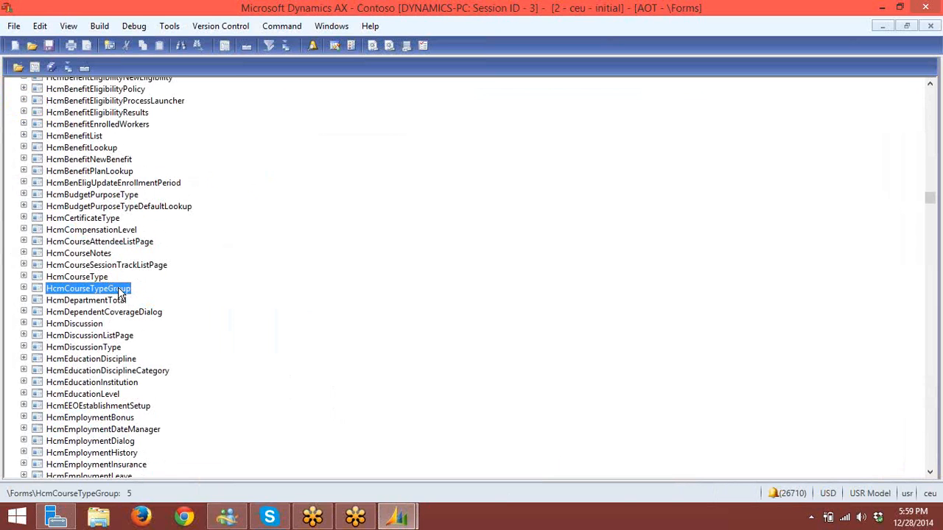
- Open the HcmCourseTypeGroup form from the AOT to view its records, and close it again
right_click(120, 293)
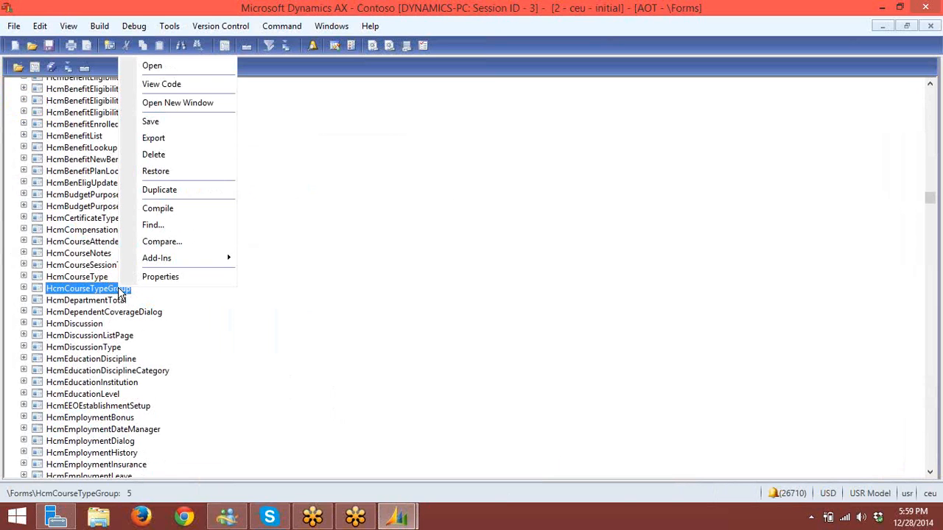
left_click(182, 70)
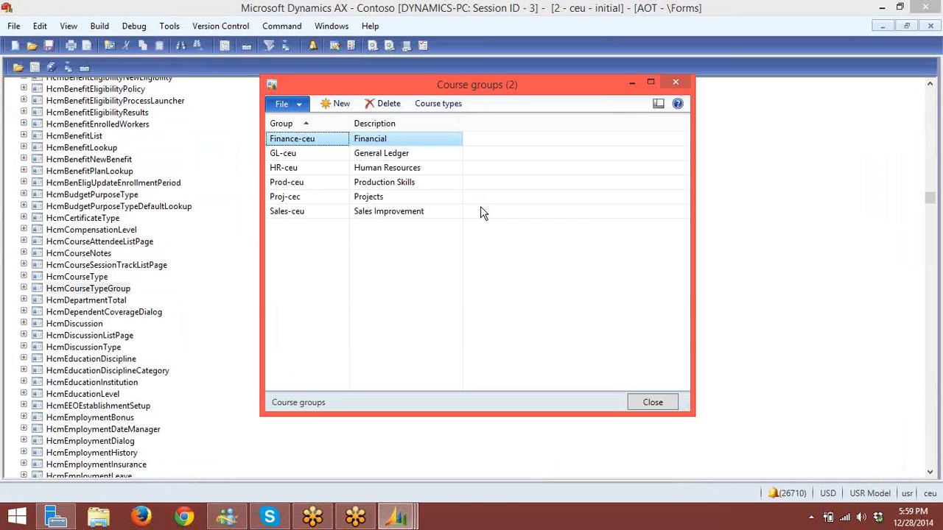
left_click(677, 87)
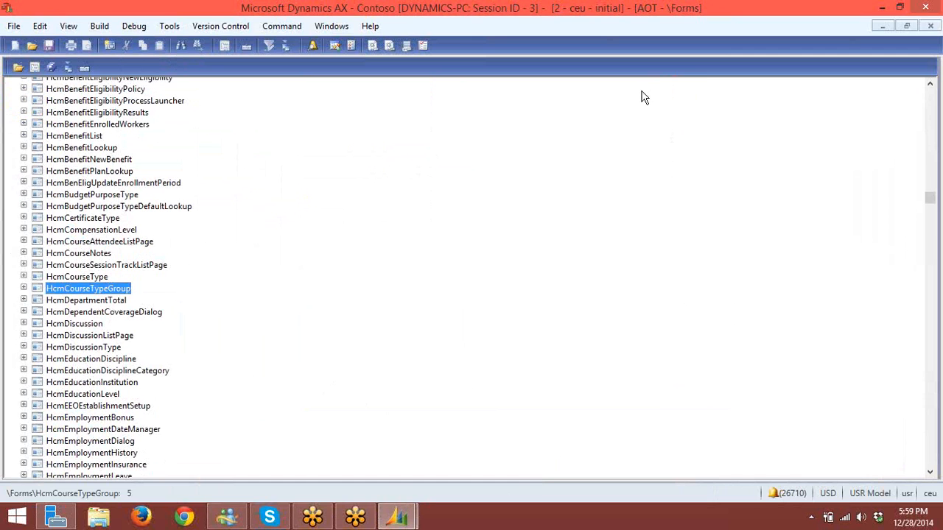
- Expand the HcmCourseTypeGroup form and its Data Sources, and show the properties of the HcmCourseTypeGroup data source
left_click(23, 288)
scroll(162, 326, "down", 3)
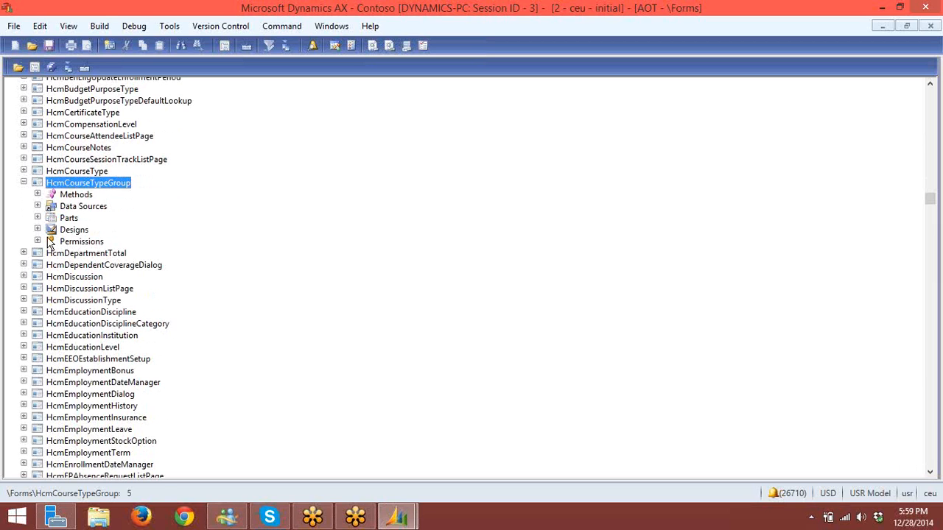
left_click(87, 209)
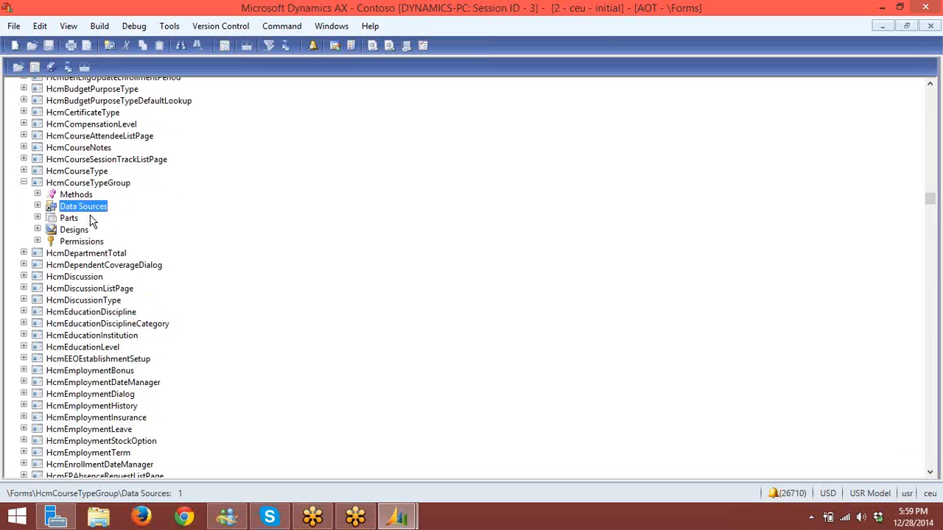
left_click(38, 206)
left_click(110, 218)
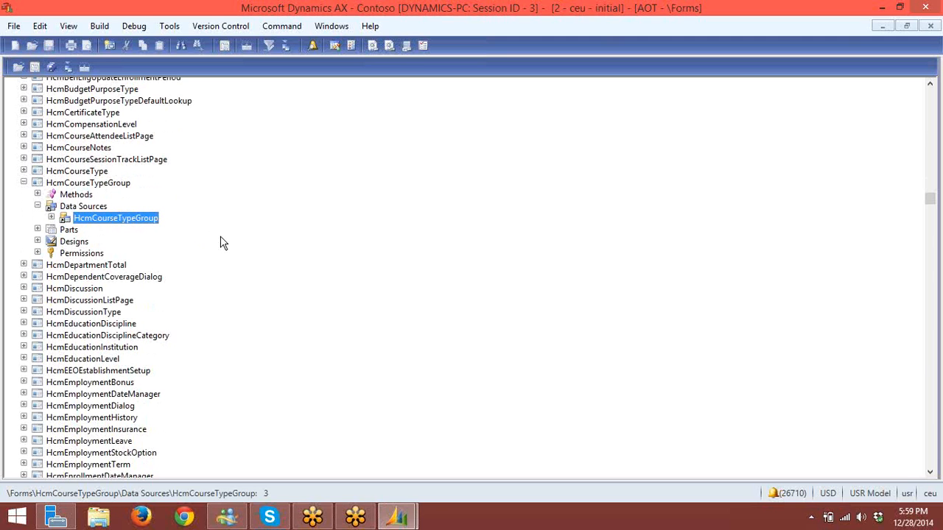
key("alt+Return")
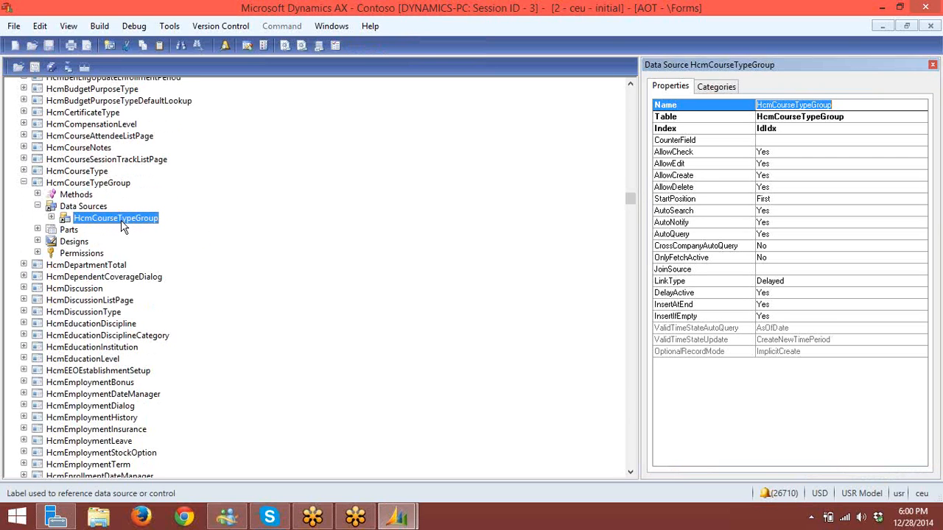
- Examine the Table property of the HcmCourseTypeGroup data source
left_click(777, 122)
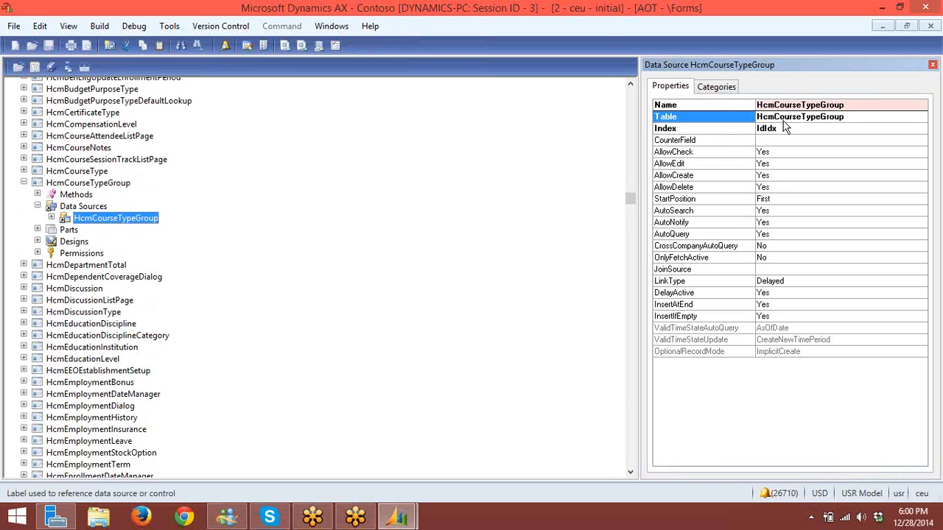
left_click(836, 121)
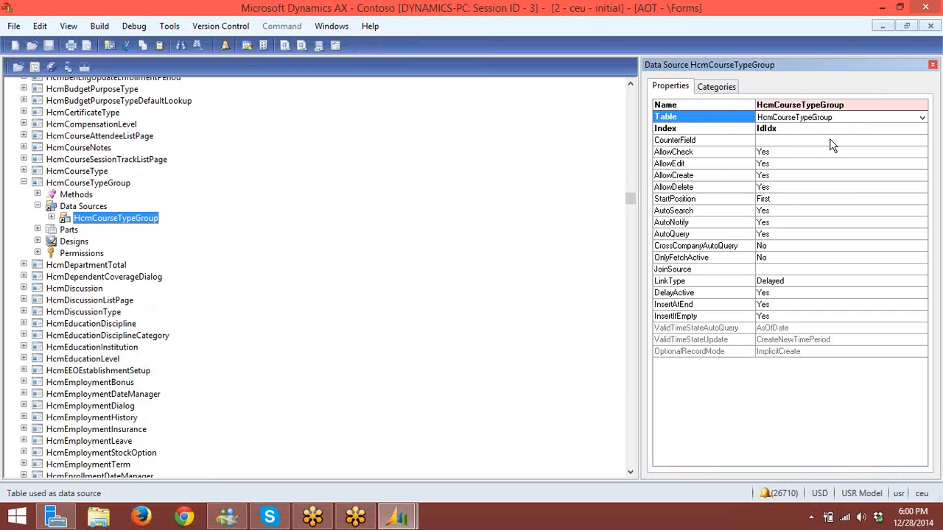
left_click(833, 140)
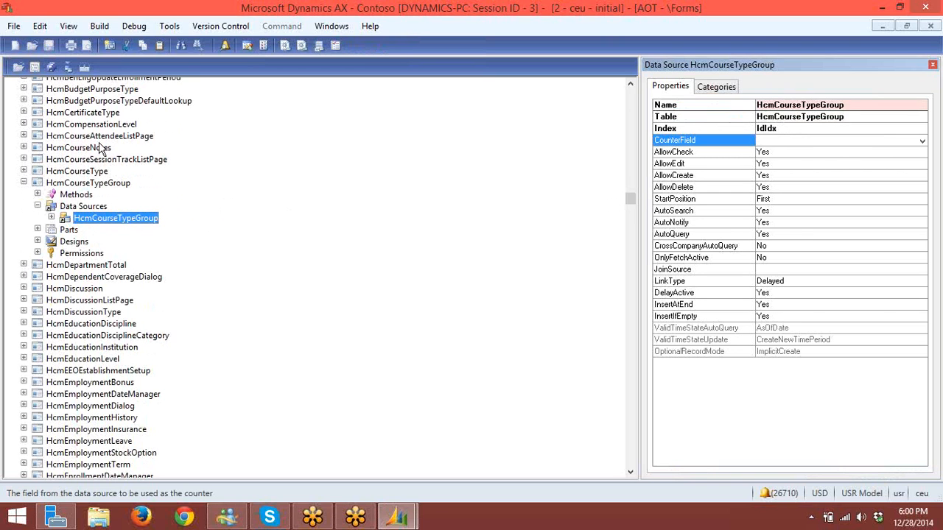
- Expand the form's Designs and Design nodes, and review the HcmCourseTypeGroup data source properties again
left_click(37, 241)
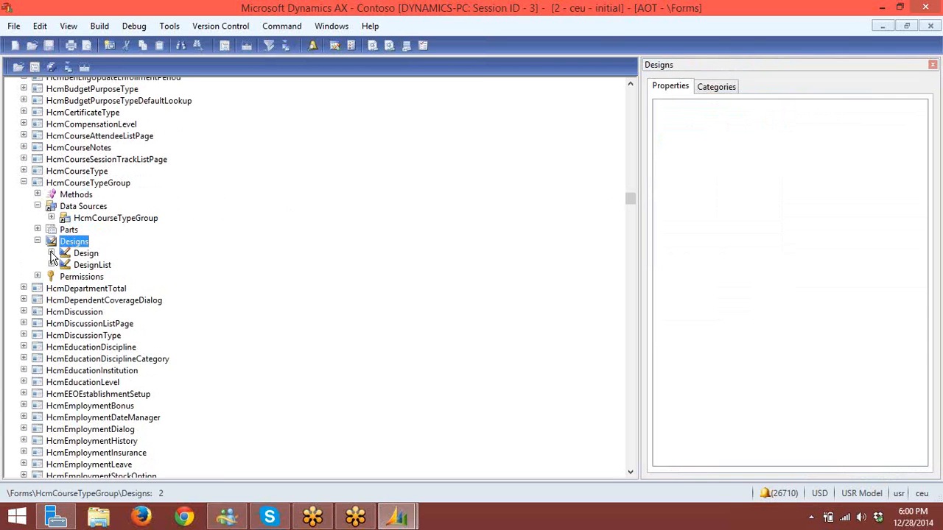
left_click(51, 254)
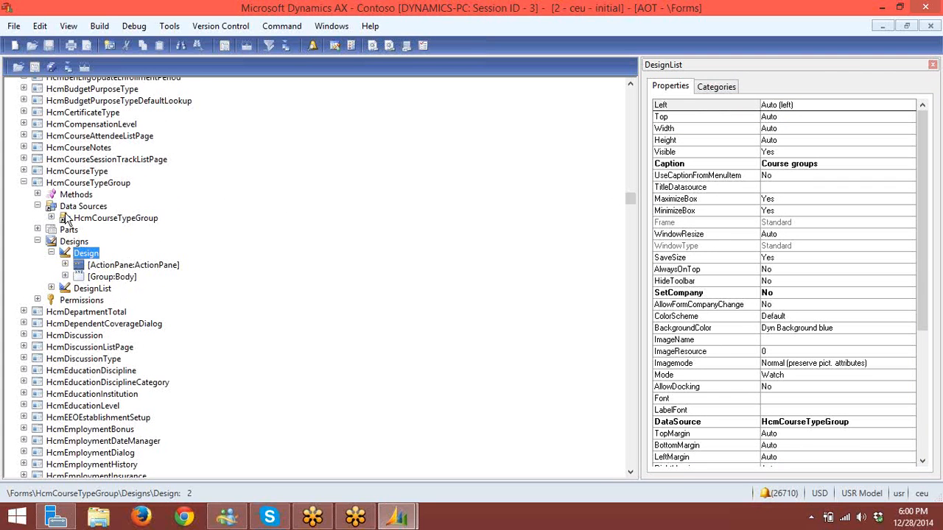
left_click(110, 220)
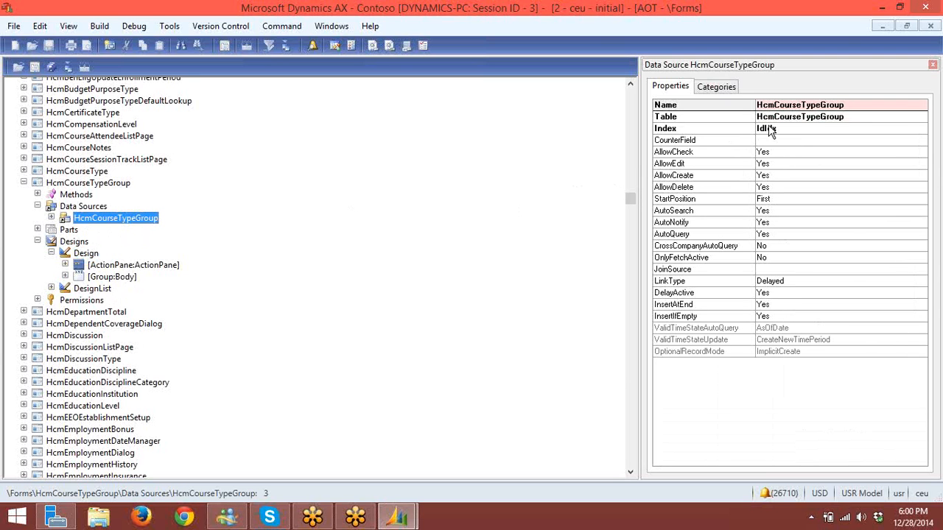
- Collapse the HcmCourseTypeGroup form and the Forms node, and go to the Data Dictionary node
left_click(24, 183)
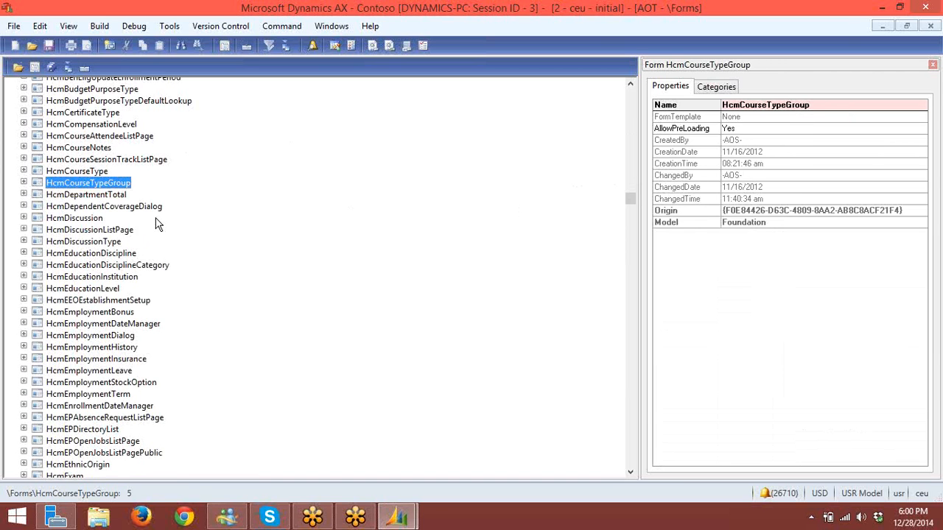
key("Left")
key("Left")
key("Up")
key("Up")
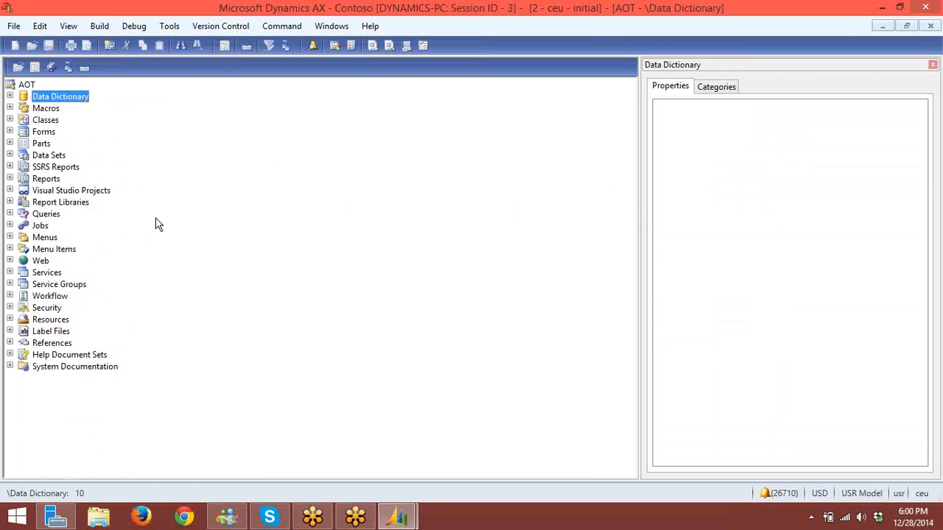
- Expand the Tables node under Data Dictionary and move into its list of tables
key("Up")
key("Right")
key("Down")
key("Right")
key("Down")
key("Down")
key("Down")
key("Down")
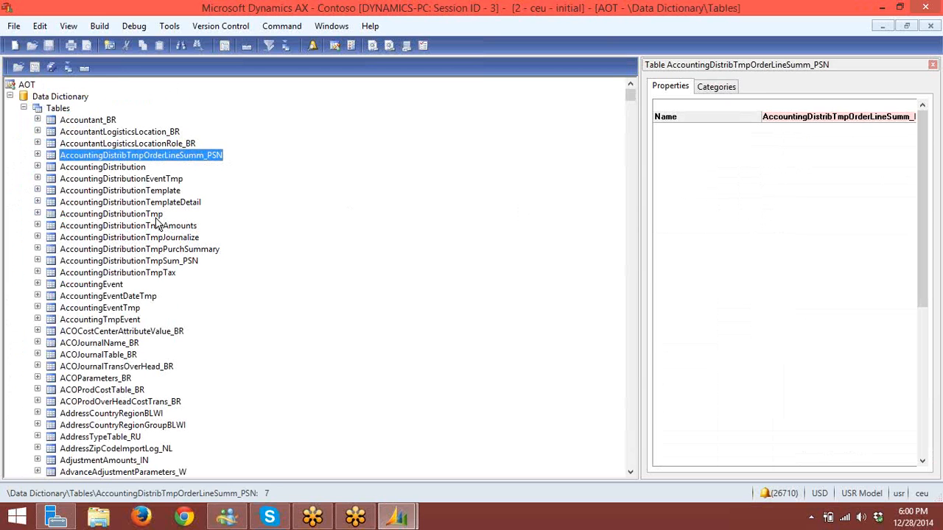
key("Down")
- Find and select the HcmCourseTypeGroup table in the Data Dictionary's list of tables
type("hcm")
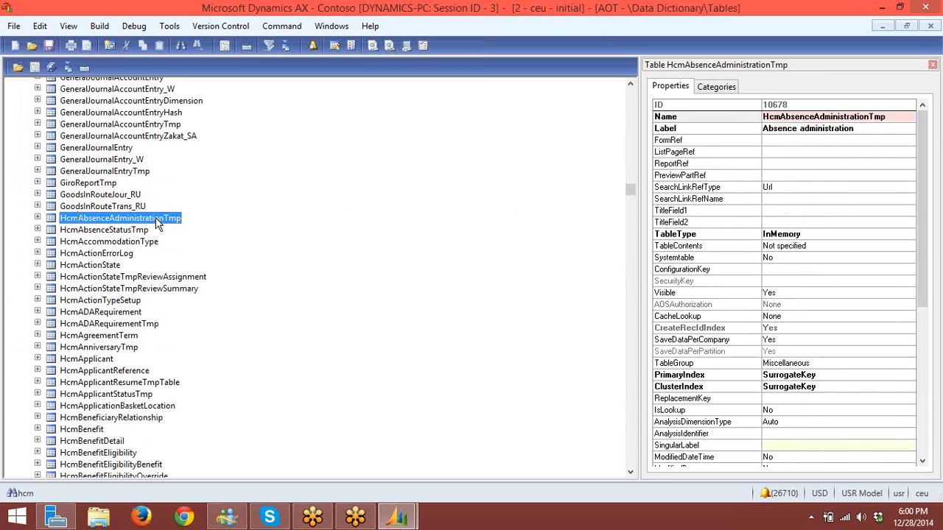
type("course")
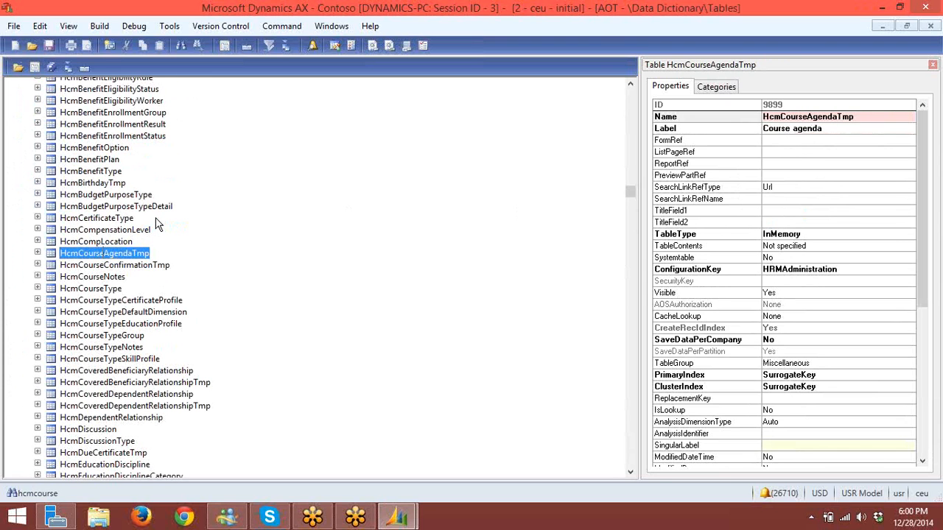
key("Down")
key("Down")
key("Down")
key("Down")
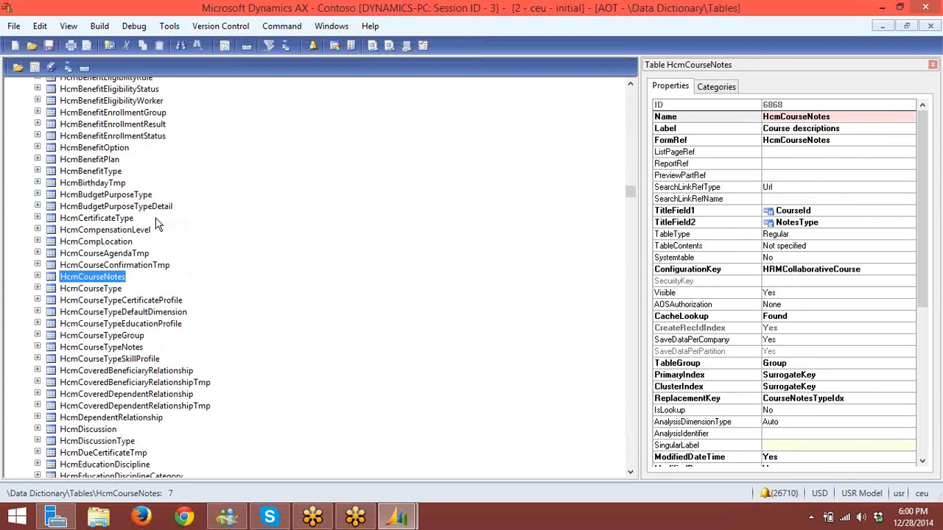
key("Down")
key("Down")
key("Down")
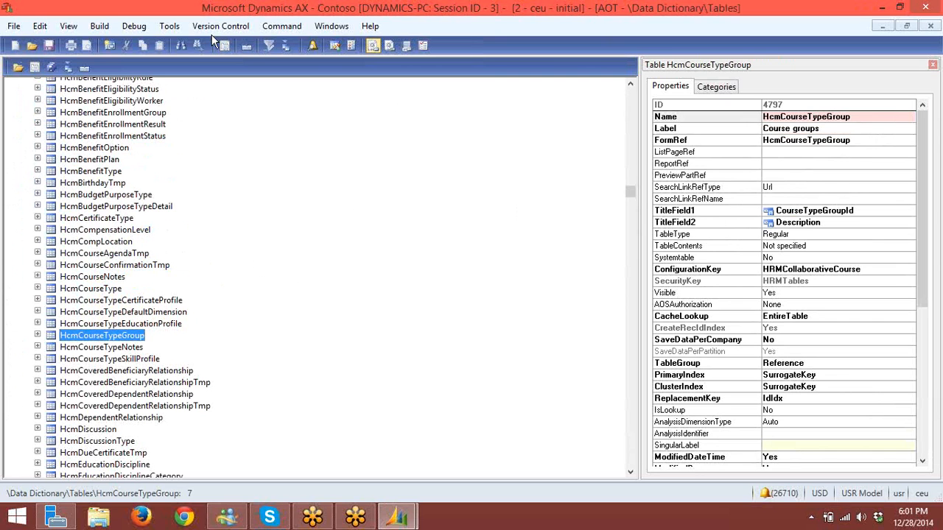
- Open the HcmCourseTypeGroup table in the table browser and move the browser window higher up to view its records
right_click(133, 339)
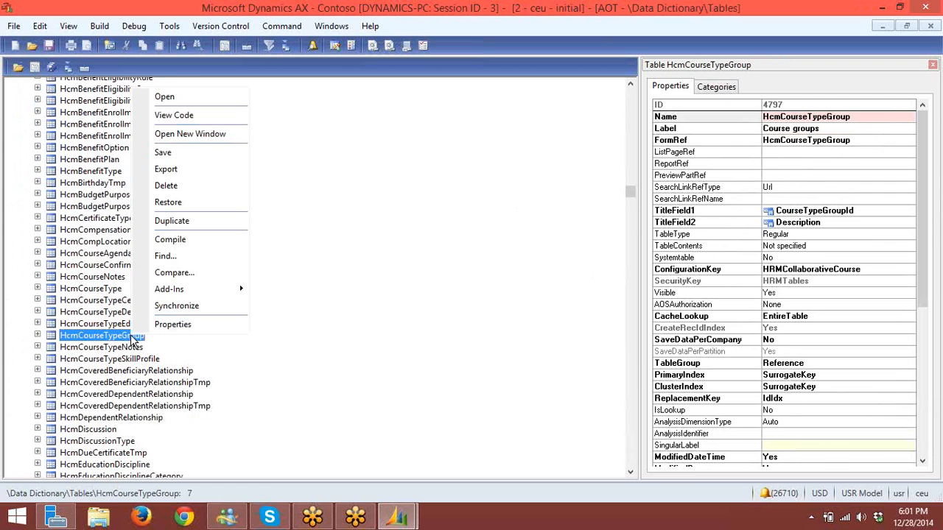
left_click(165, 98)
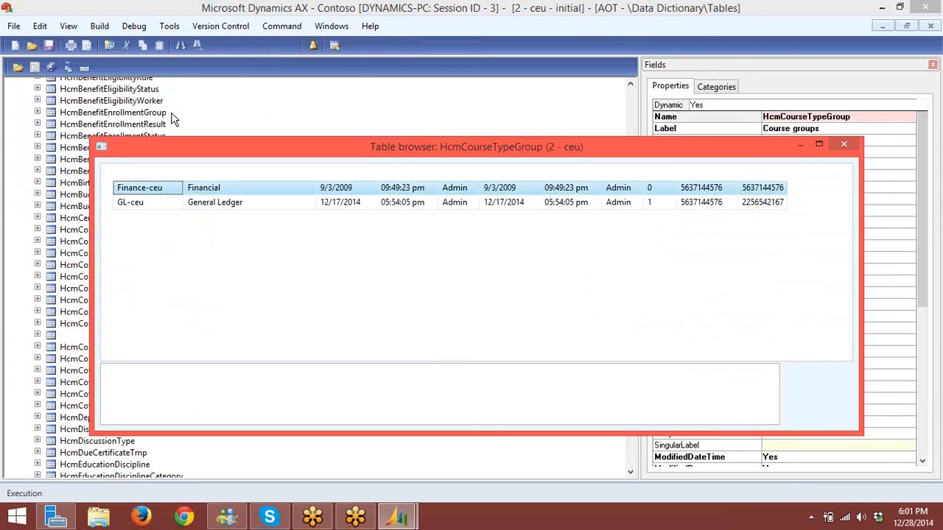
left_click_drag(377, 145, 356, 95)
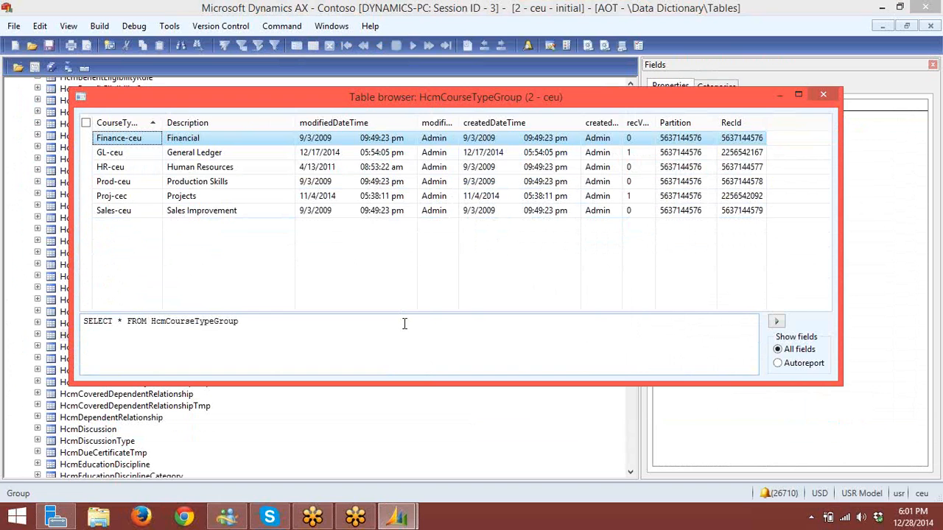
- Go to the Human resources area page and open the Course groups form from the Courses setup
left_click(396, 517)
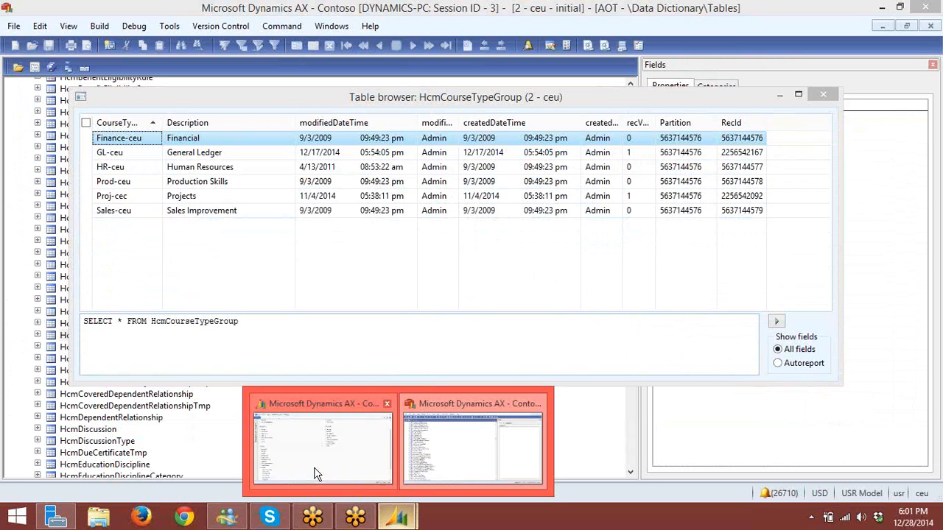
left_click(313, 473)
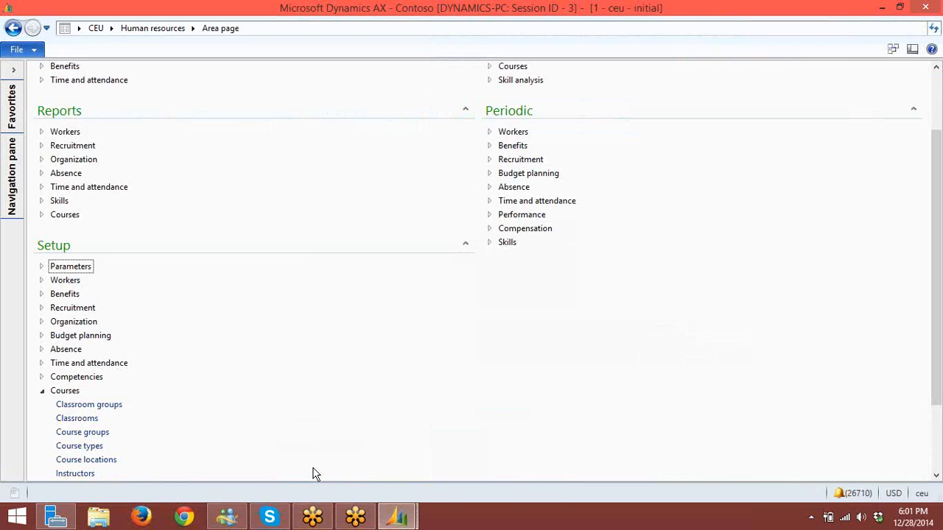
left_click(96, 447)
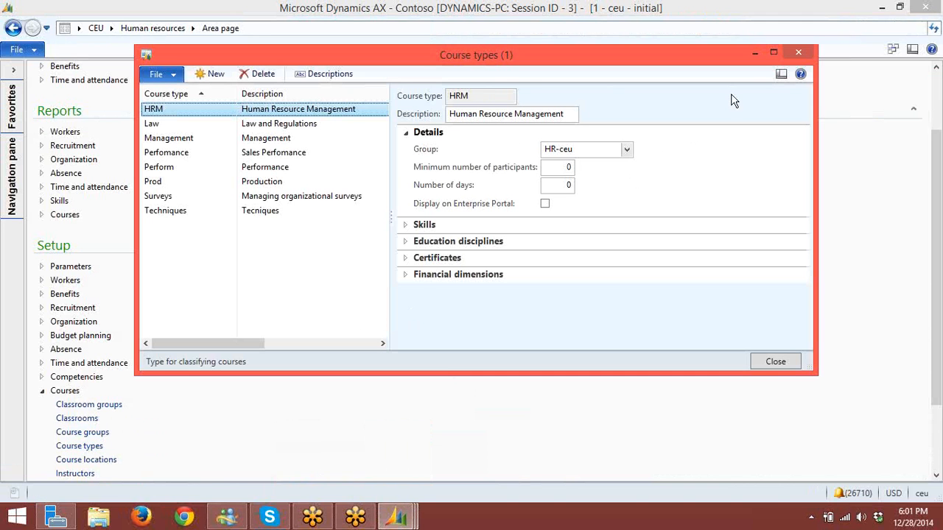
left_click(794, 50)
left_click(96, 434)
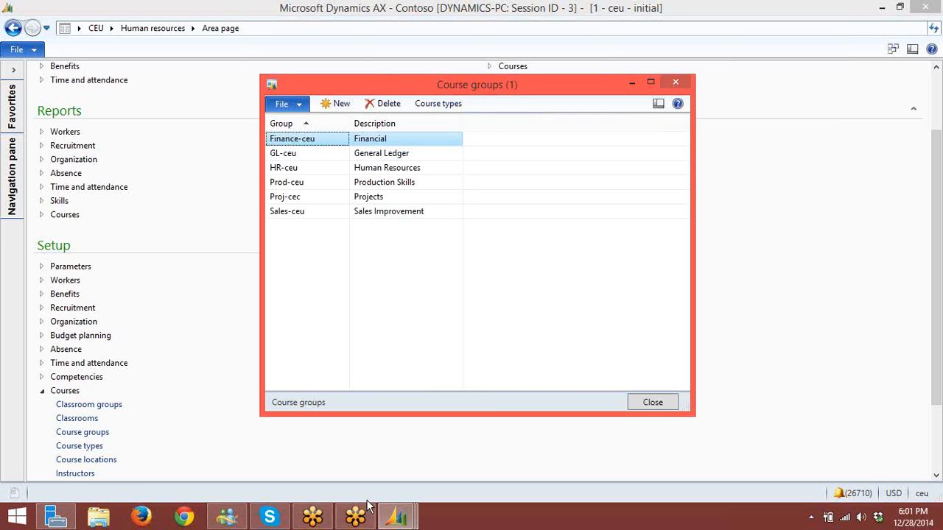
- Return to the HcmCourseTypeGroup table browser, start a blank record, and close the browser without filling it in
left_click(397, 519)
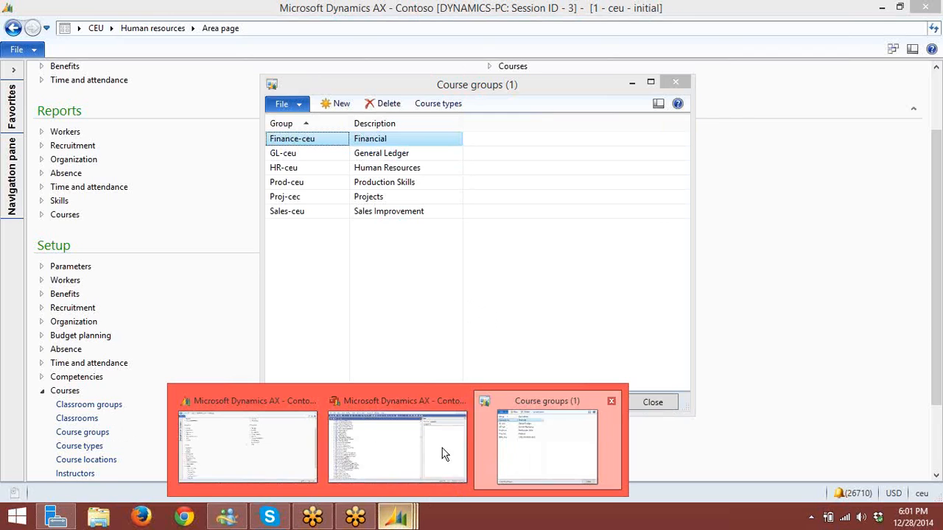
left_click(400, 448)
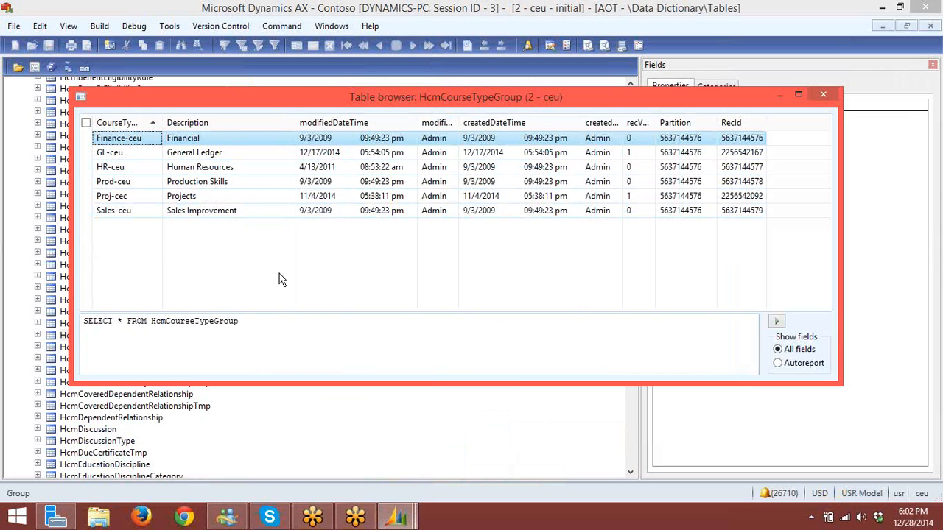
key("ctrl+n")
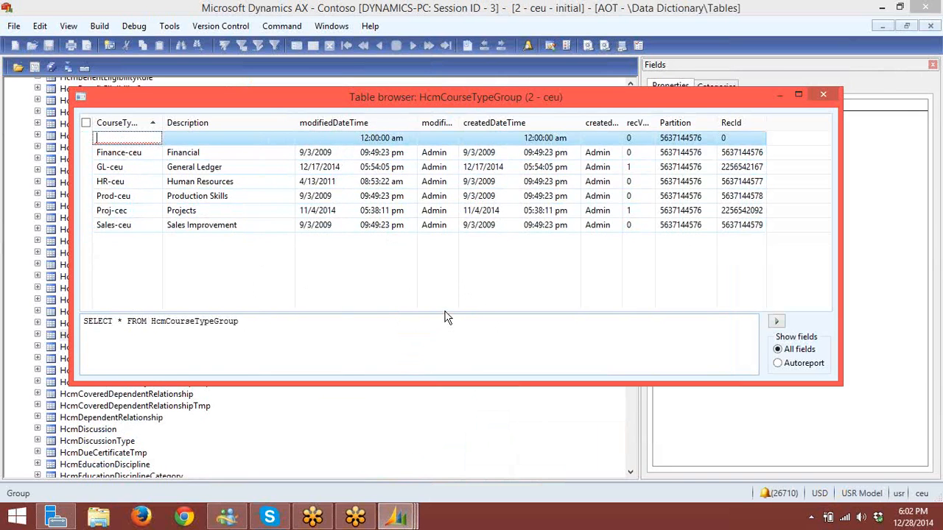
left_click(824, 95)
- Bring back the Course groups form, review its record commands such as New and Delete Record, and close the form
mouse_move(396, 521)
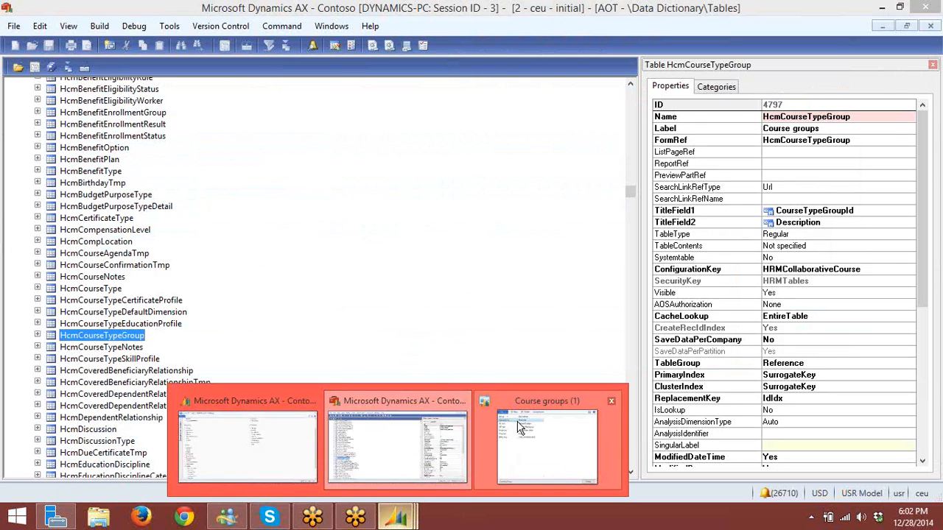
left_click(532, 424)
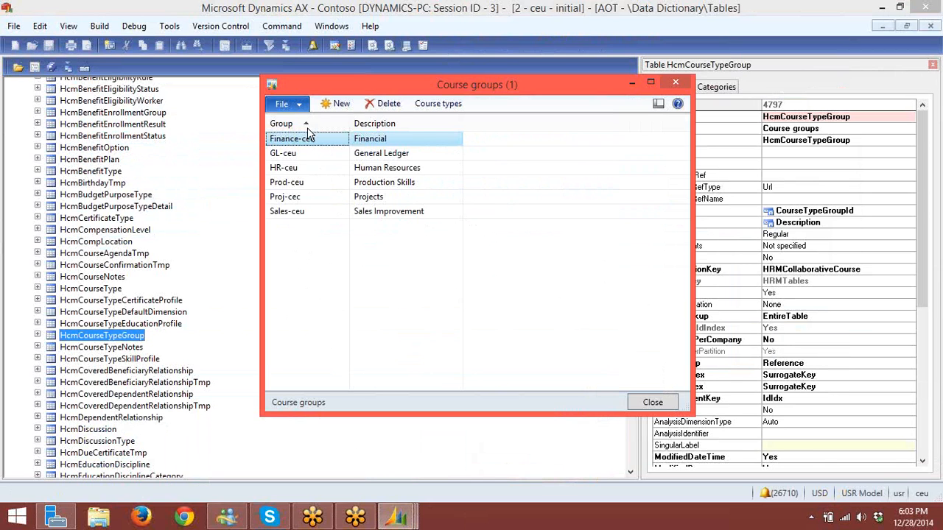
left_click(299, 106)
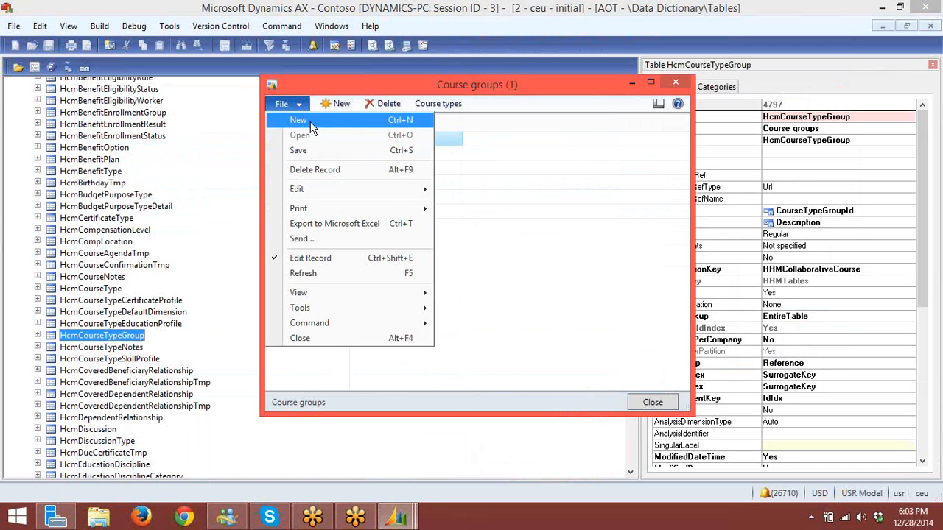
mouse_move(317, 197)
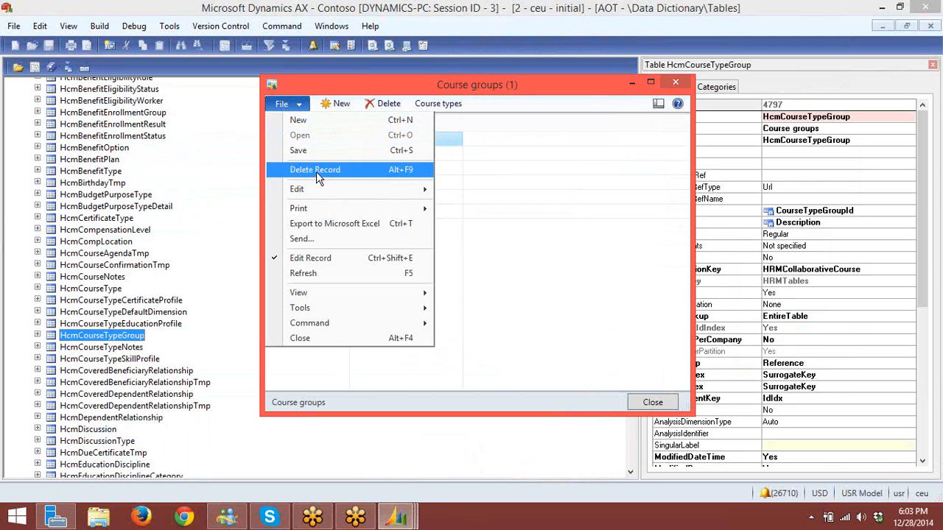
left_click(520, 172)
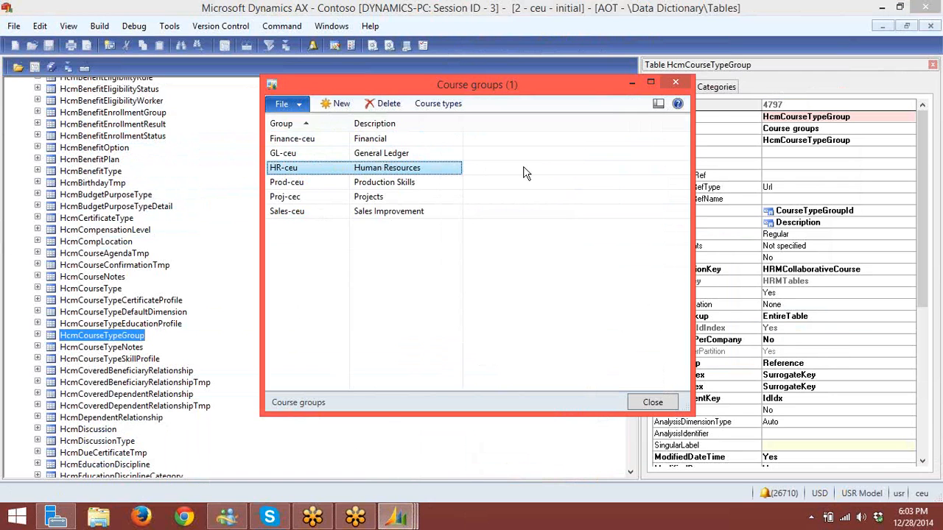
left_click(673, 86)
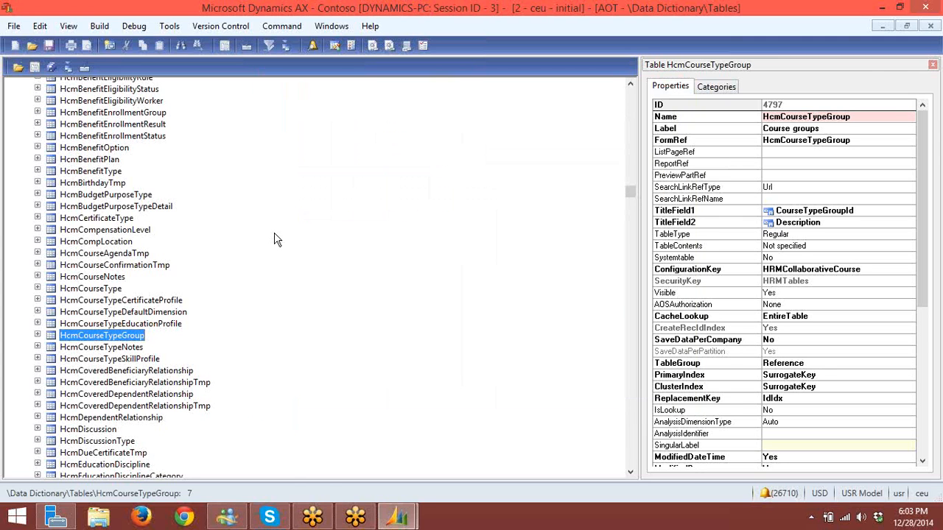
- Reopen the Course groups form from the Human resources area page to review its records, and close it again
mouse_move(393, 520)
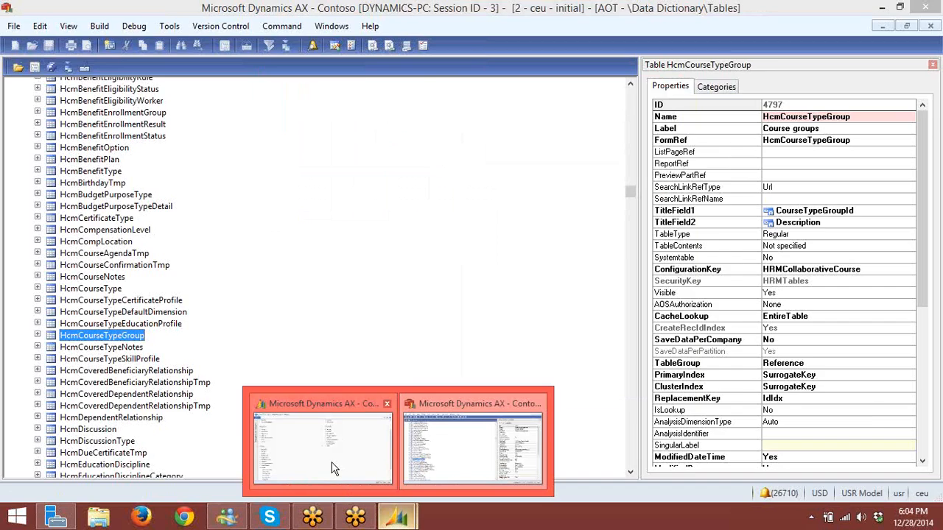
left_click(332, 466)
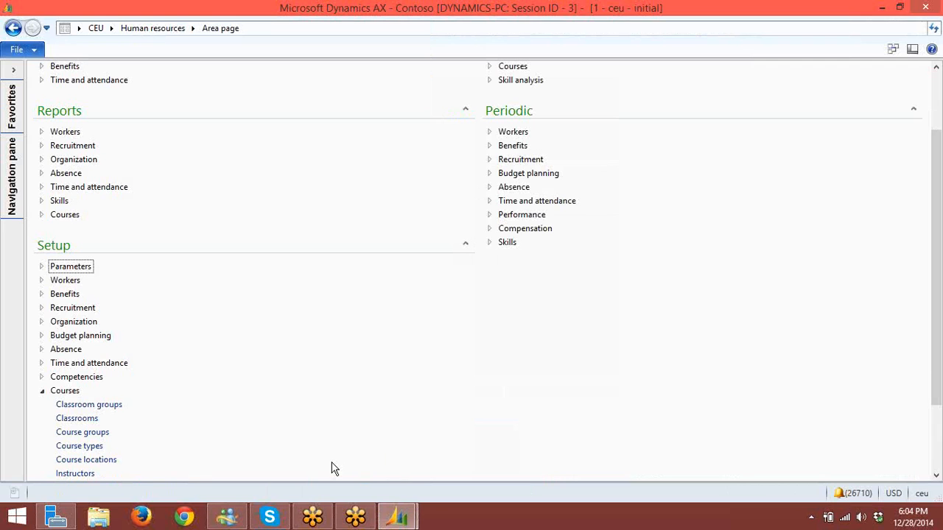
left_click(92, 436)
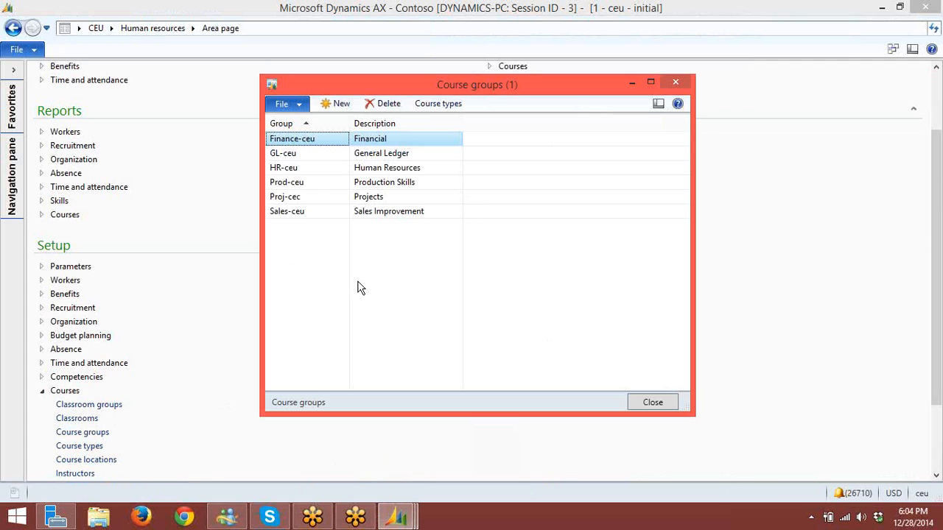
left_click(676, 83)
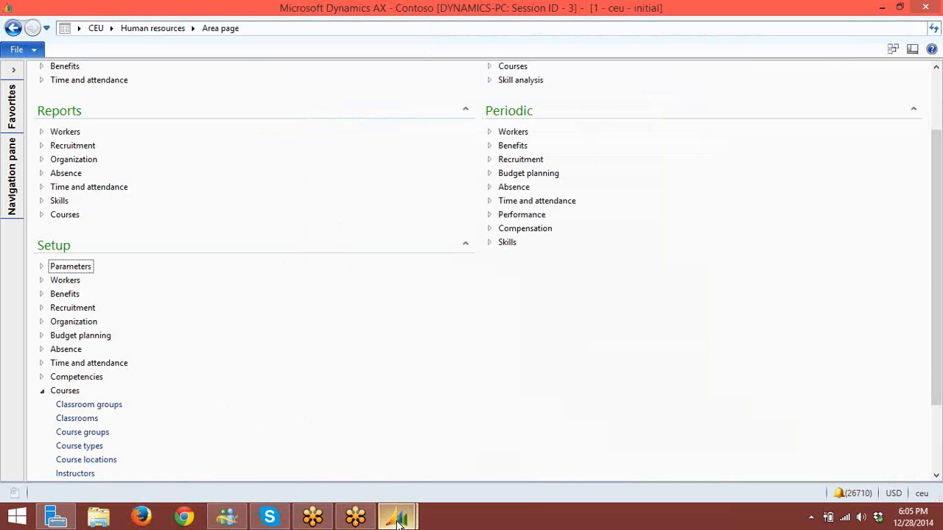
- Return to the AOT, collapse and re-expand the Tables node under Data Dictionary, and bring up its New Table command
mouse_move(399, 521)
left_click(444, 450)
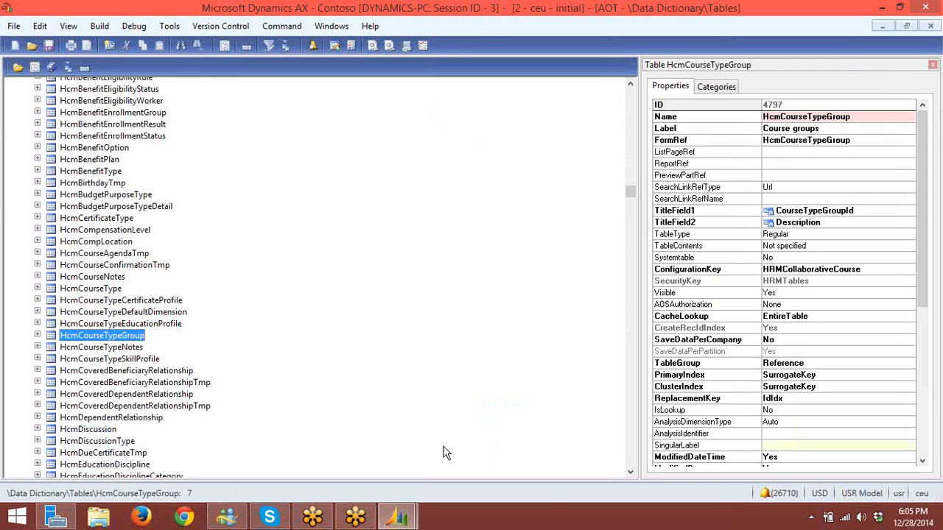
key("Left")
key("Left")
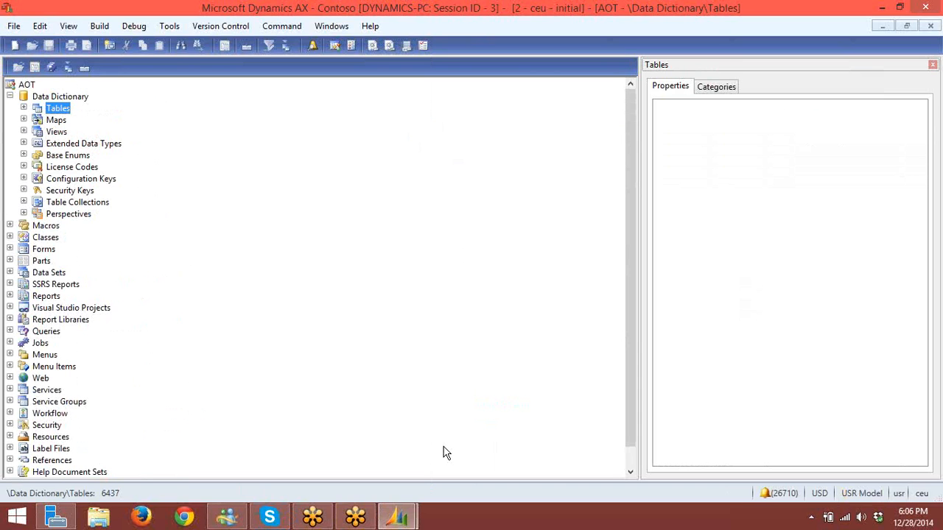
left_click(23, 108)
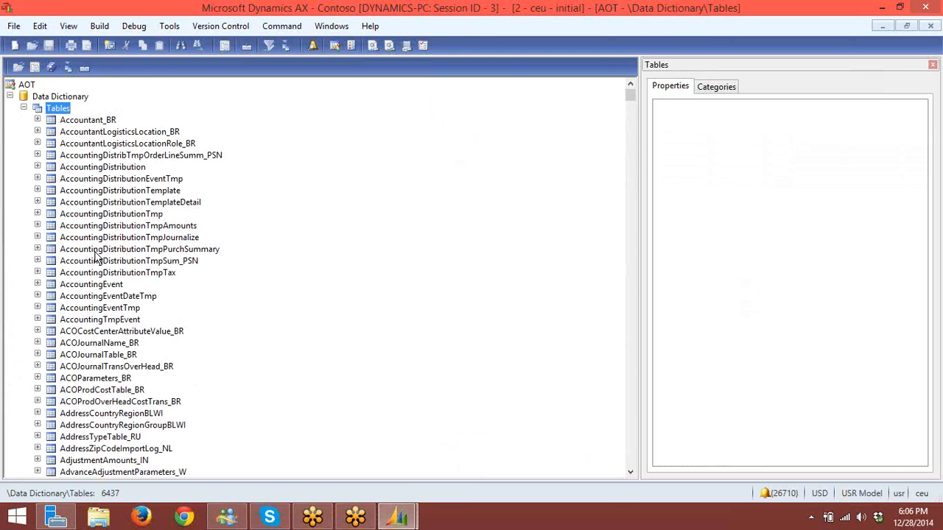
right_click(61, 111)
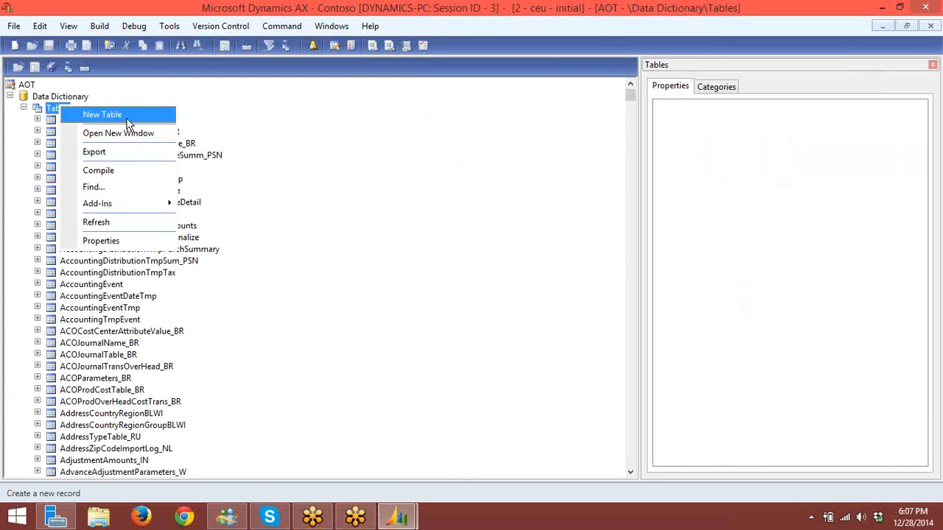
- Launch SQL Server Management Studio, connect to the (local) Database Engine with Windows Authentication, and reposition its window
left_click(17, 516)
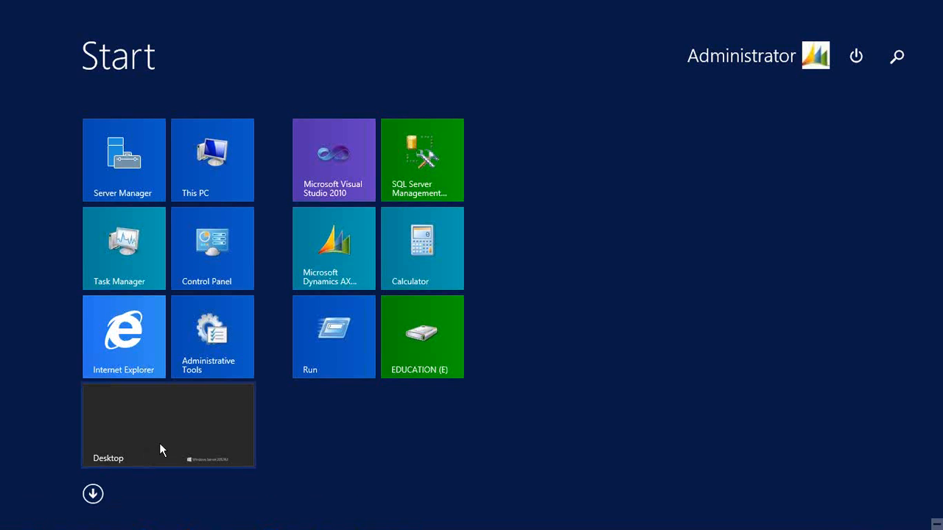
left_click(161, 446)
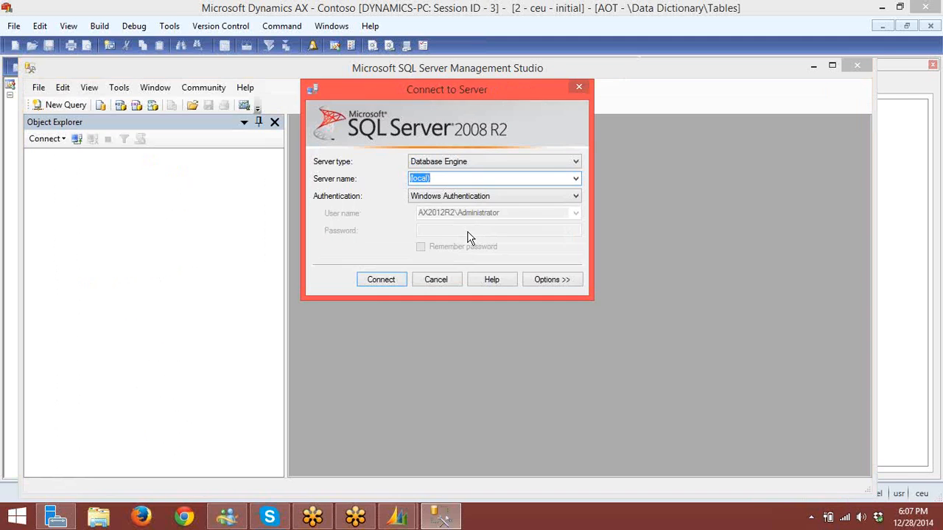
left_click(379, 277)
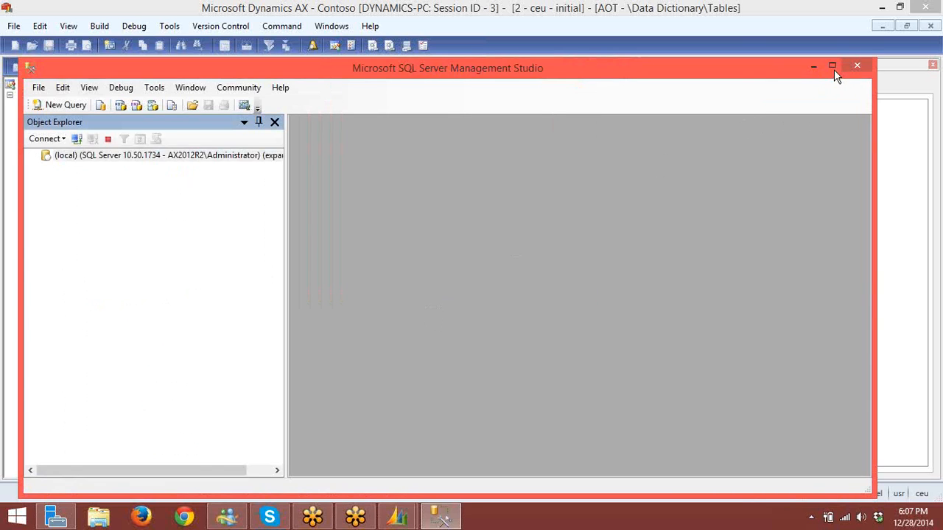
left_click_drag(720, 66, 742, 26)
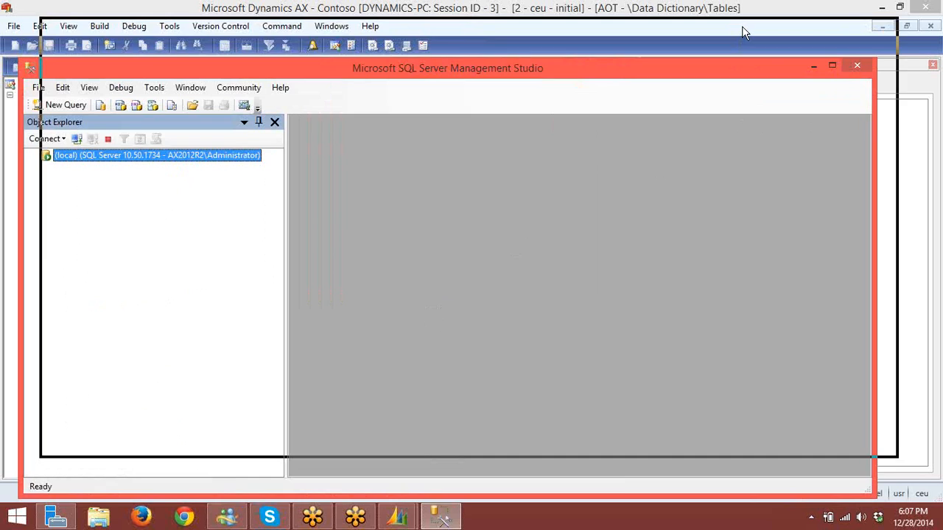
- Expand the local server's Databases folder and go through the databases down to ReportServerTempDB
key("Right")
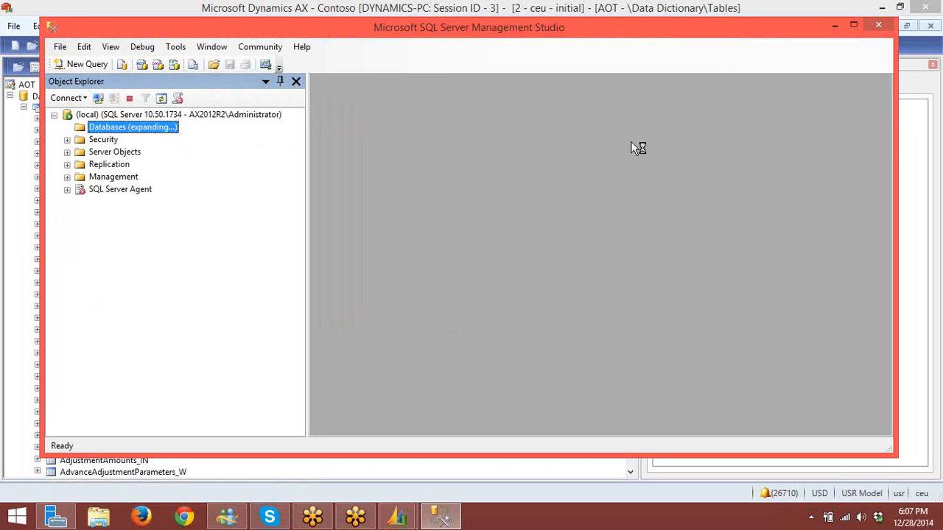
key("Down")
key("Down")
key("Down")
key("Down")
key("Down")
key("Down")
key("Down")
key("Down")
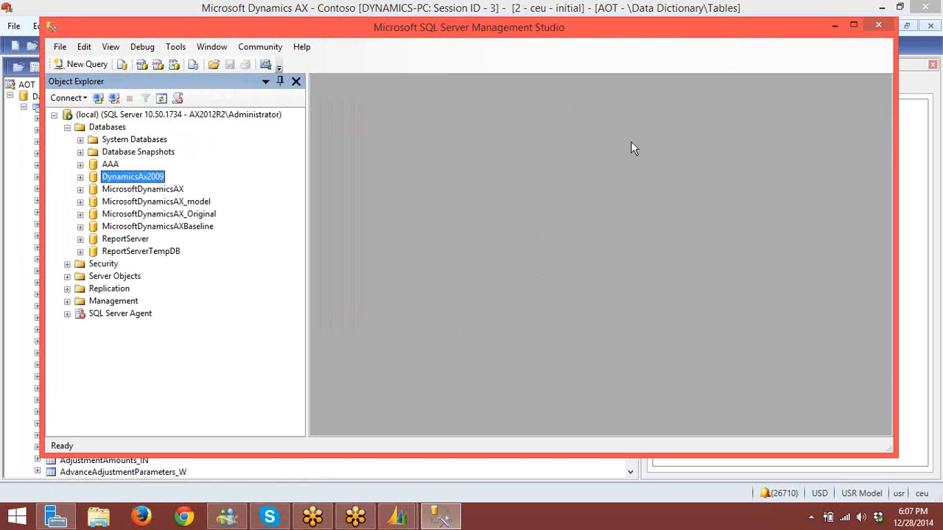
key("Down")
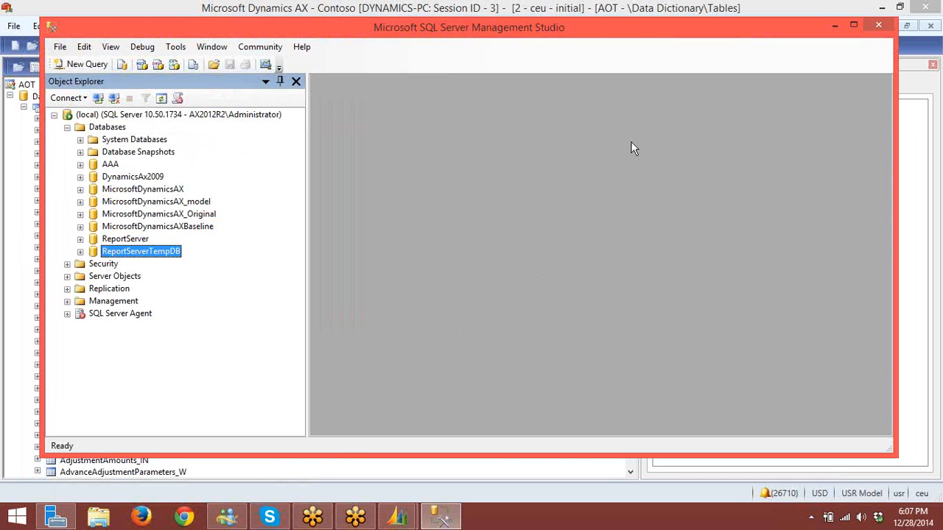
- Go back and forth through the entries under the Databases folder, ending with the MicrosoftDynamicsAX database selected
key("Up")
key("Up")
key("Up")
key("Up")
key("Up")
key("Up")
key("Up")
key("Up")
key("Up")
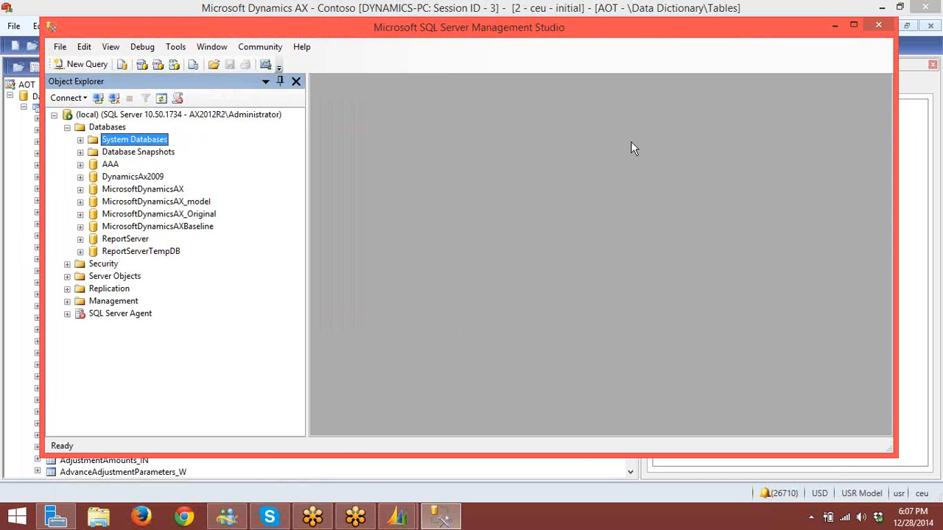
key("Down")
key("Down")
key("Down")
key("Down")
key("Down")
key("Down")
key("Down")
key("Down")
key("Down")
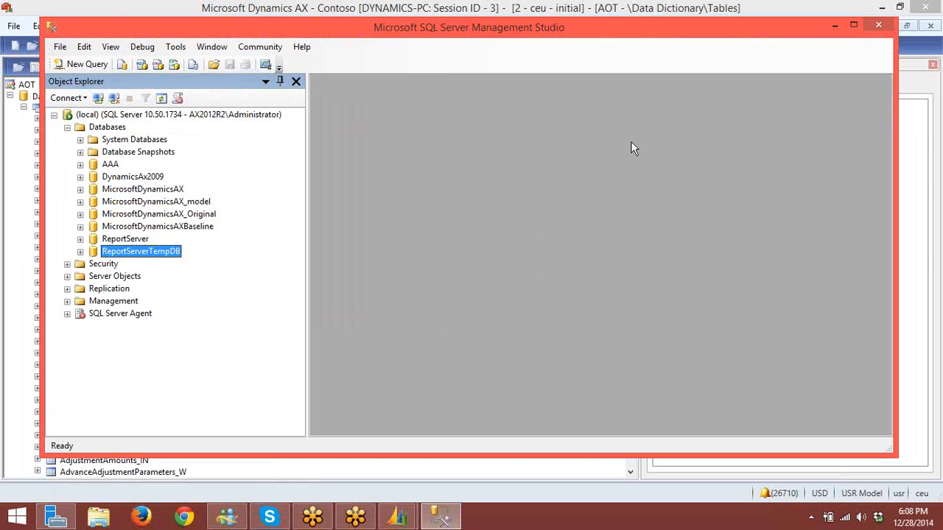
key("Up")
key("Up")
key("Up")
key("Up")
key("Up")
key("Up")
key("Up")
key("Up")
key("Up")
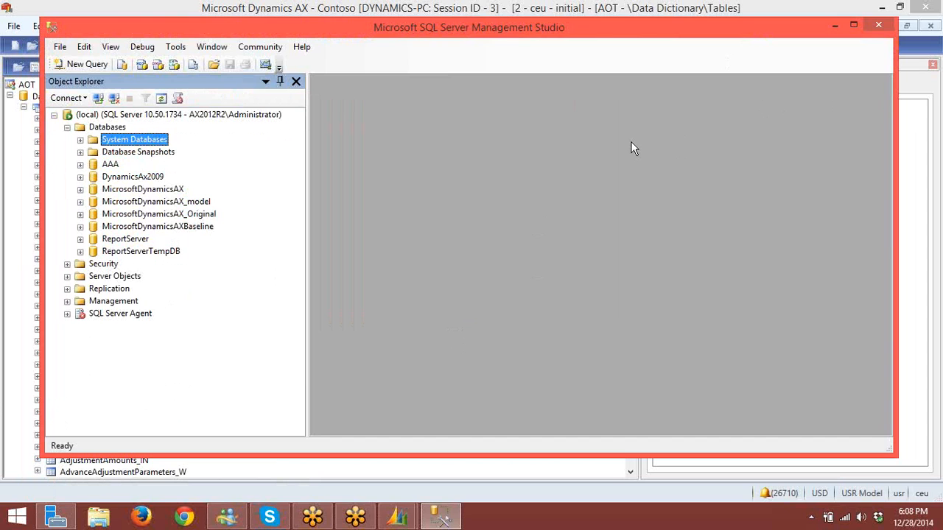
key("Down")
key("Down")
key("Down")
key("Down")
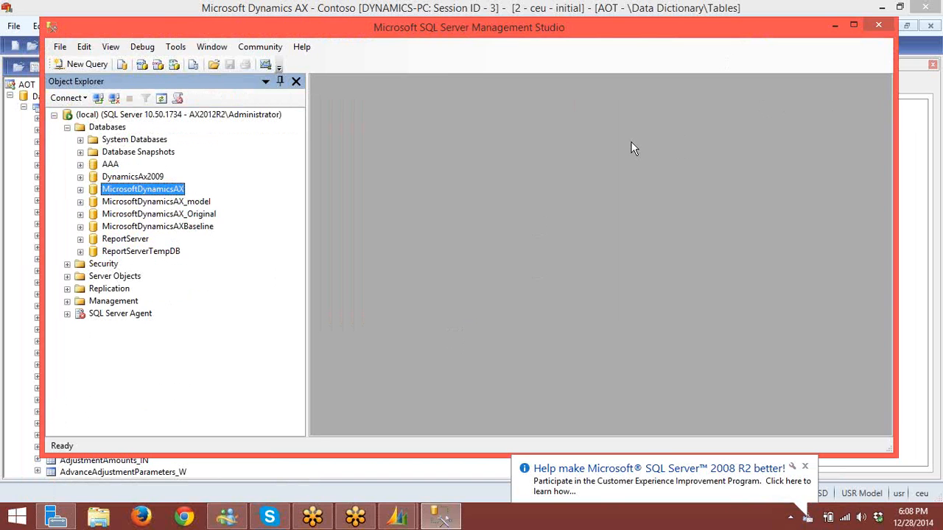
- Find the Microsoft Dynamics AX Server Configuration Utility by searching apps for 2012, check its database connection settings, and close it
left_click(838, 26)
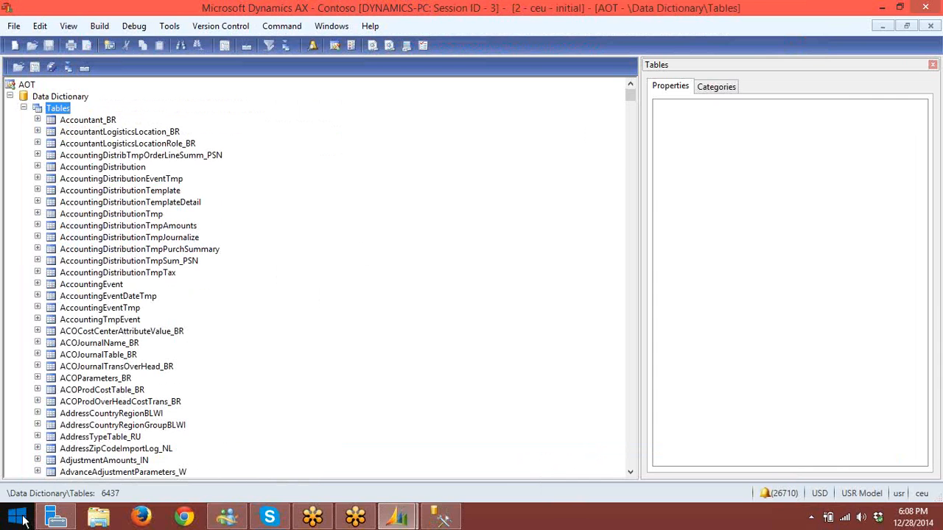
left_click(28, 520)
left_click(96, 494)
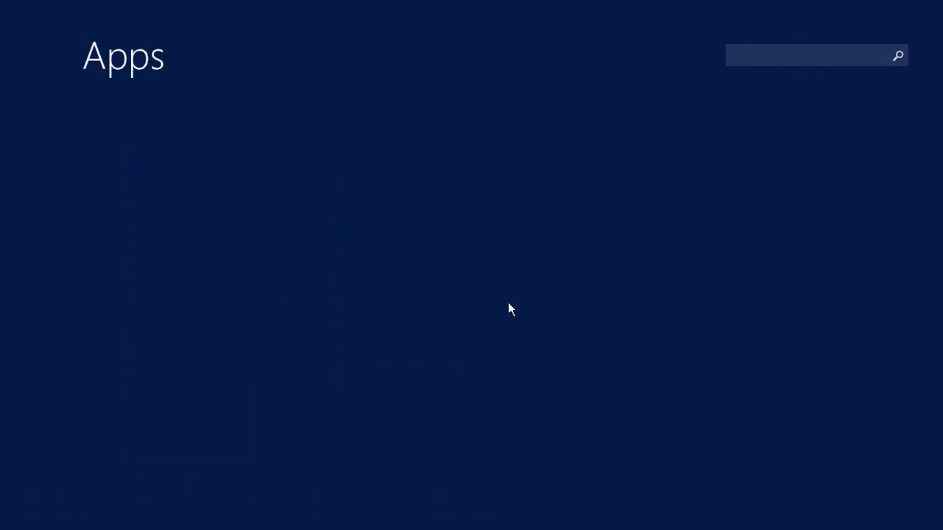
left_click(818, 57)
type("2012")
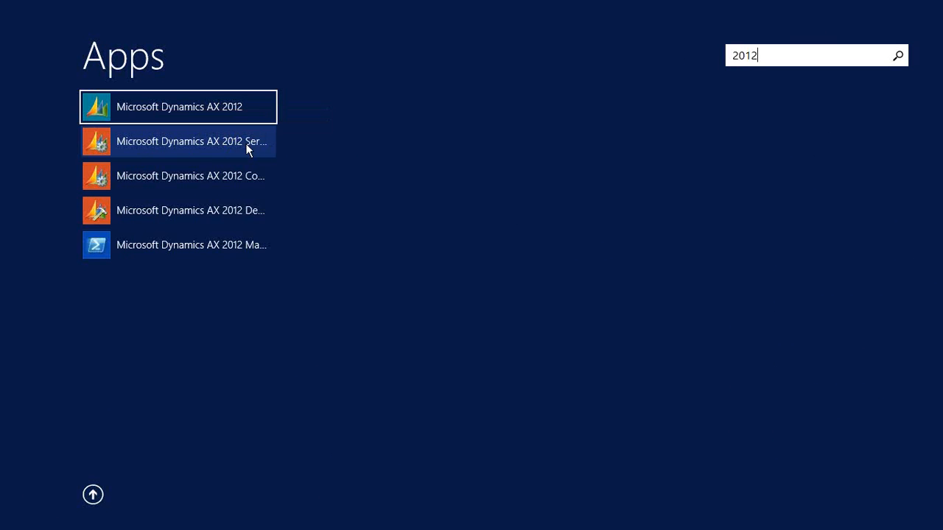
key("Return")
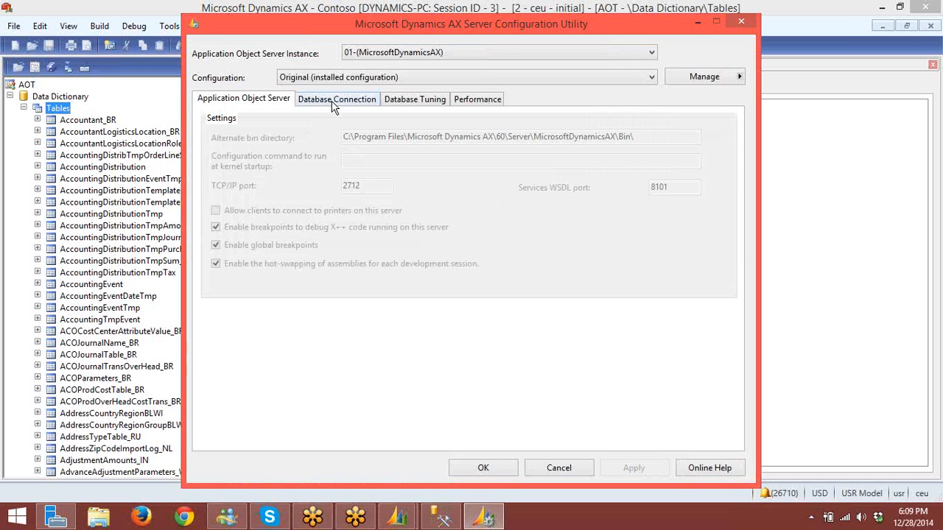
left_click(332, 107)
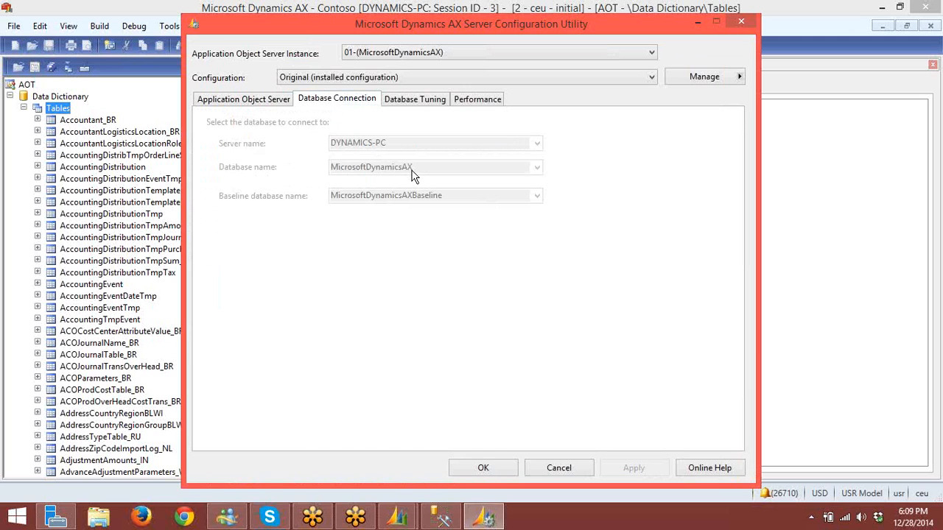
left_click(740, 22)
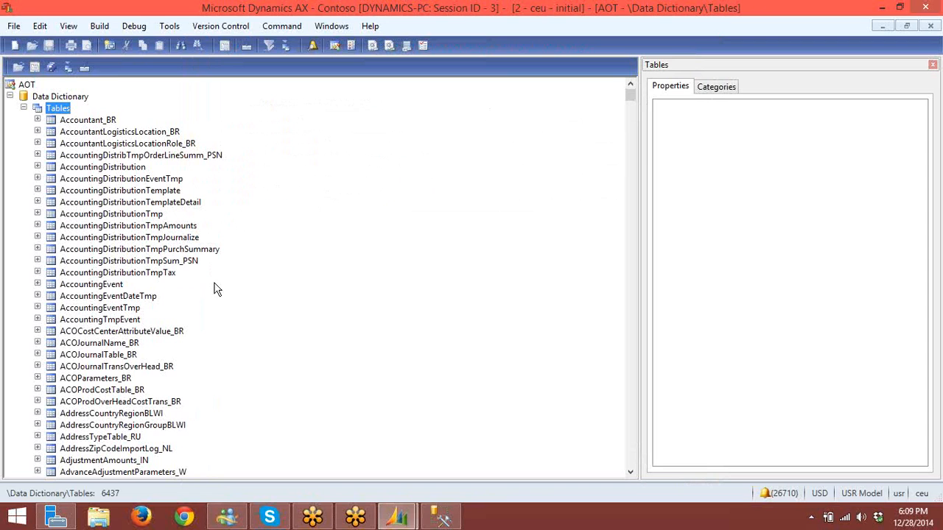
- Return to SQL Server Management Studio, expand the Tables folder of the MicrosoftDynamicsAX database, and select dbo.ACCOUNTANT_BR
left_click(441, 518)
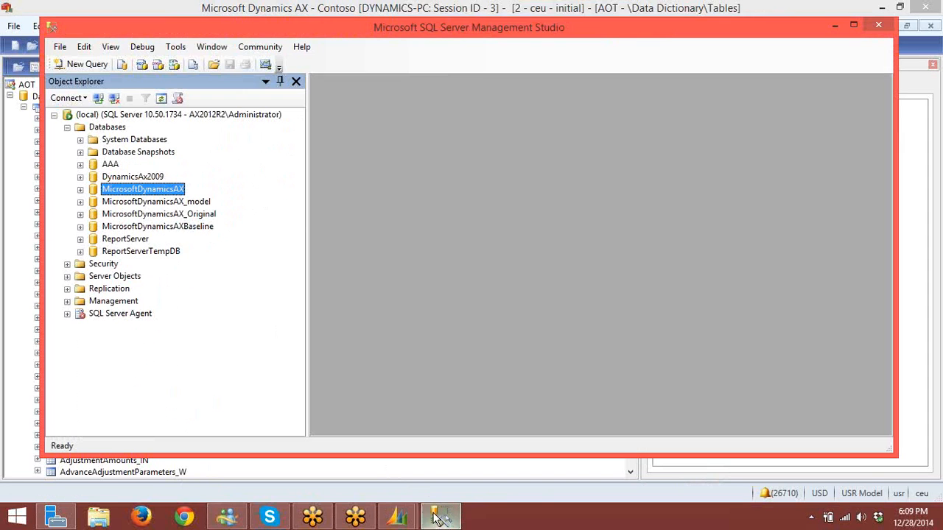
left_click(80, 189)
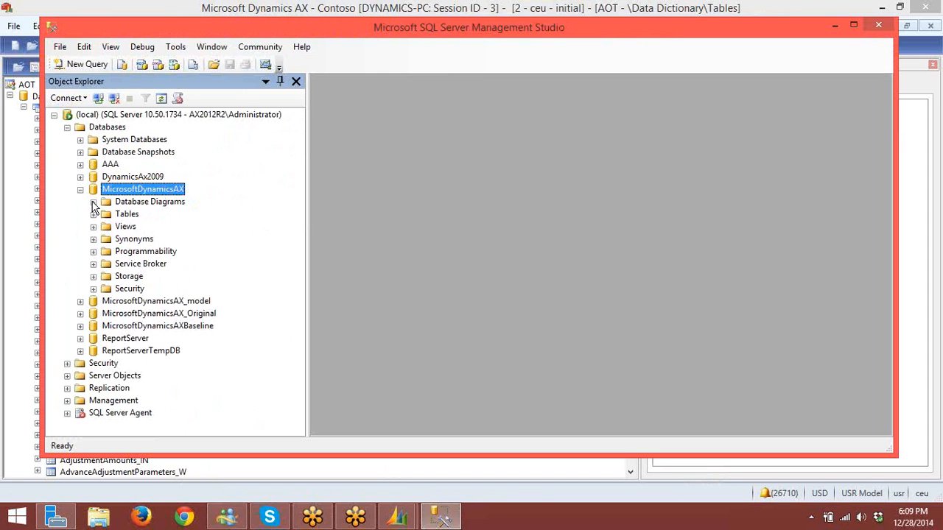
left_click(94, 214)
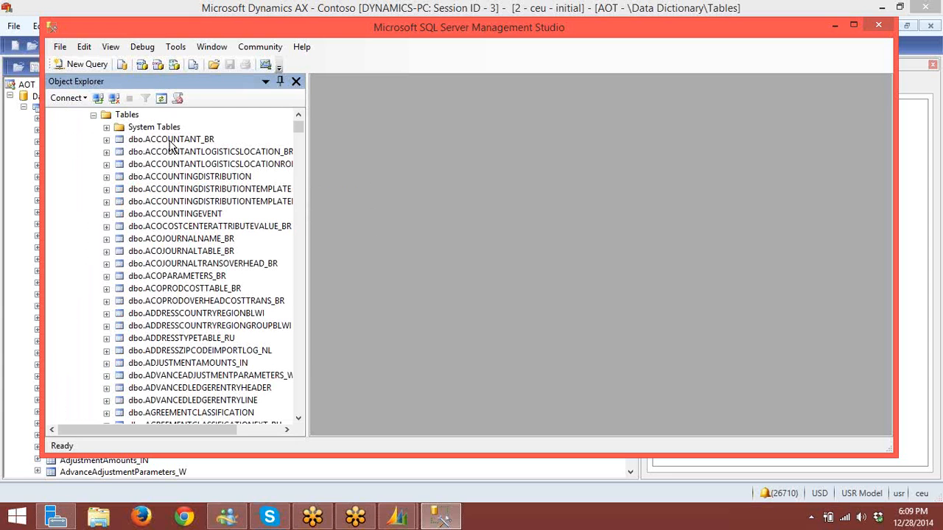
left_click(169, 141)
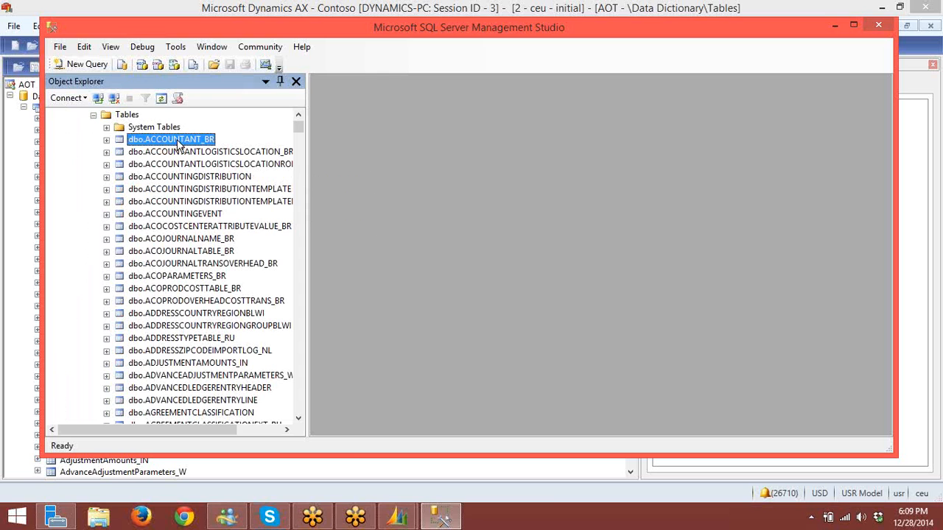
- Switch to the AOT window of Dynamics AX and select the matching Accountant_BR table under Tables
left_click(398, 518)
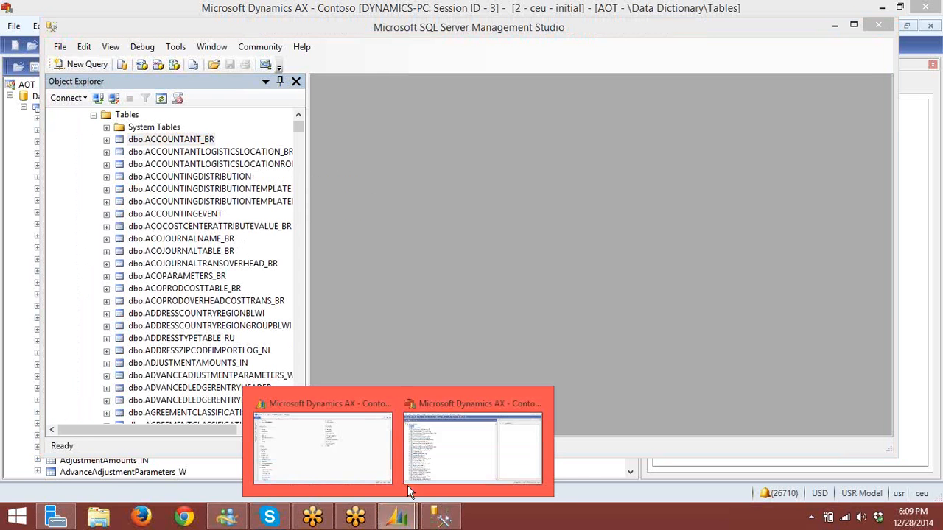
left_click(425, 448)
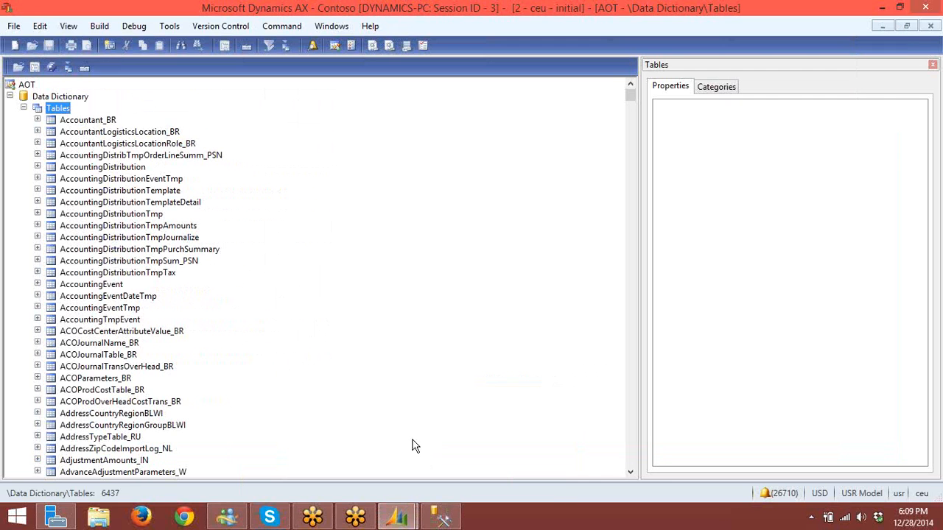
left_click(103, 120)
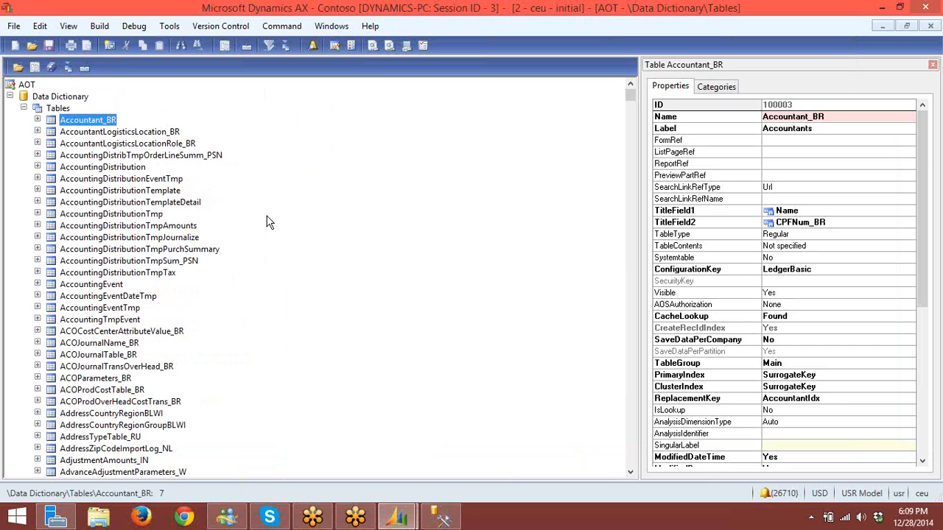
- Find the HcmCourseTypeGroup table in the AOT's Tables list by searching for hcmcoursetype and moving down from there
left_click(151, 273)
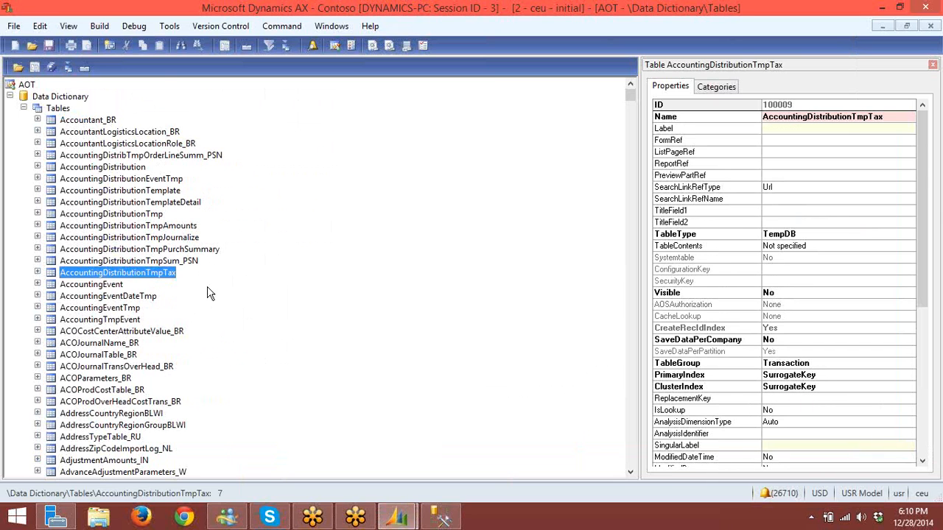
type("hcm")
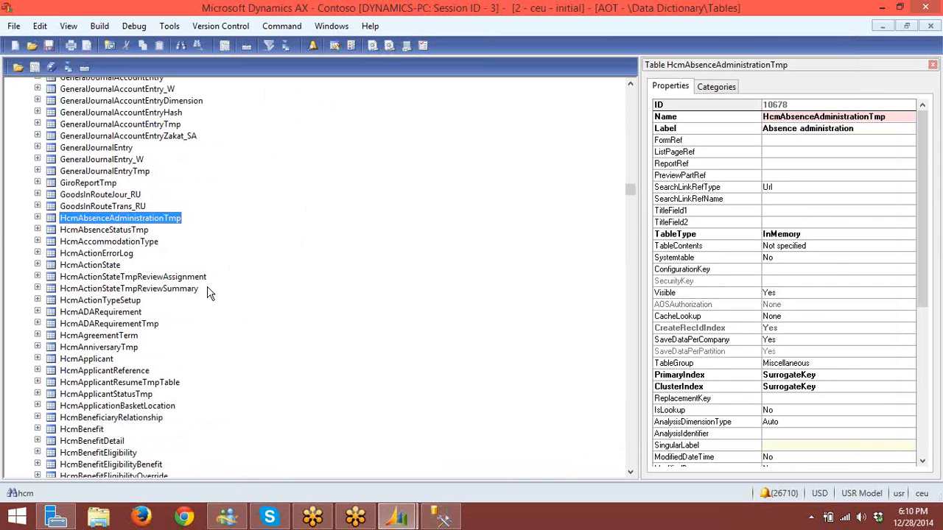
type("course")
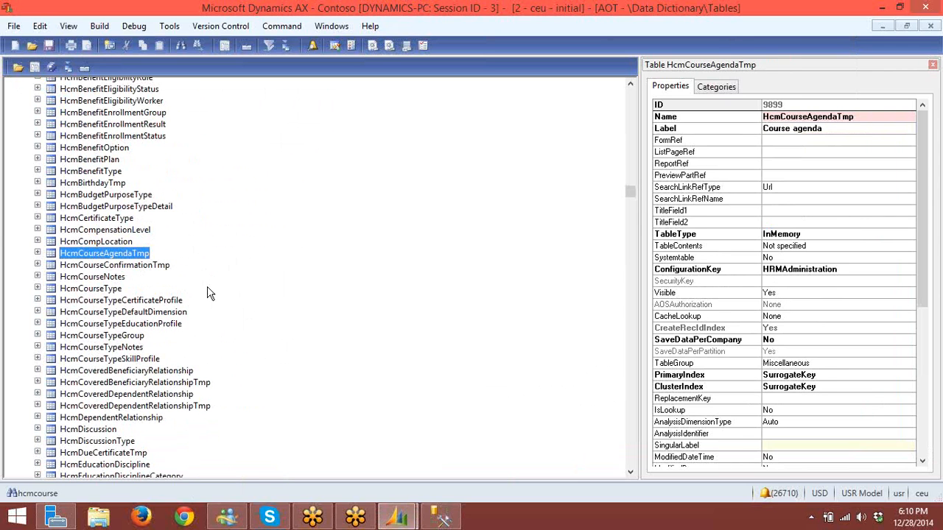
type("type")
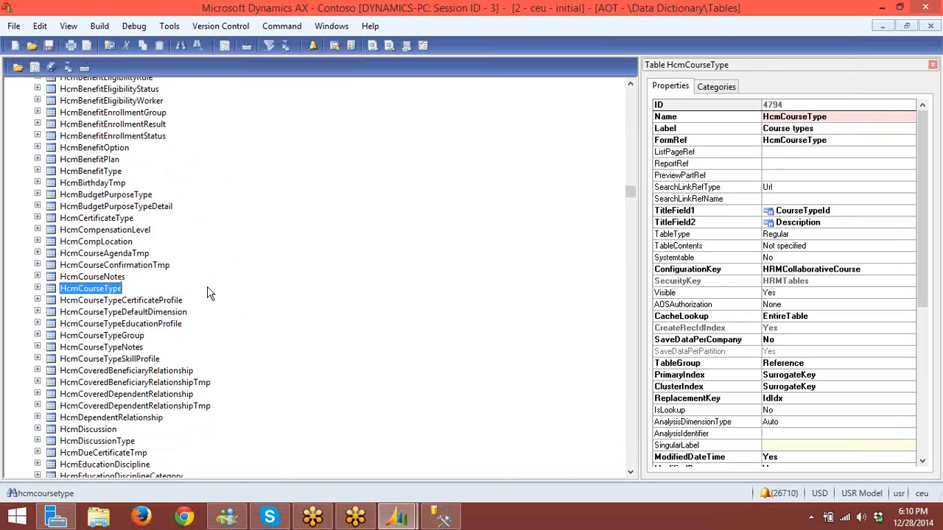
key("Down")
key("Down")
key("Down")
key("Down")
key("Down")
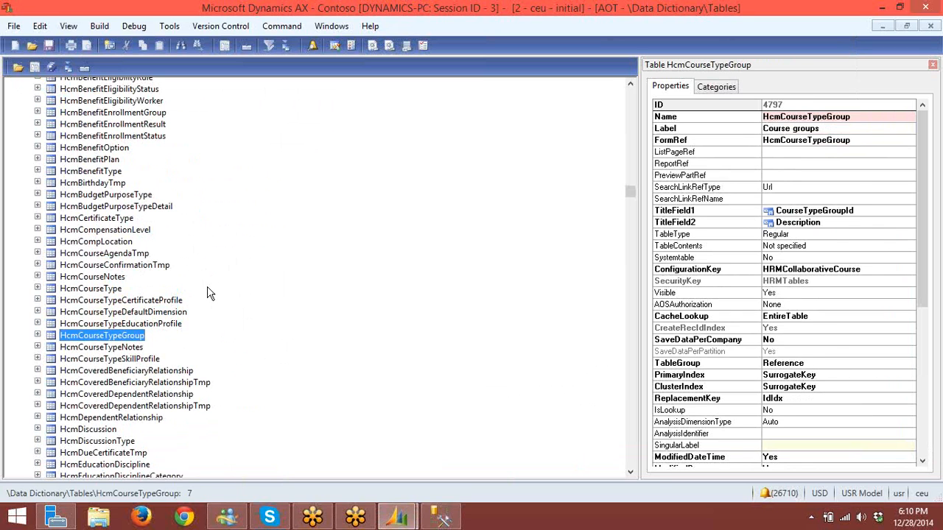
key("Up")
- Switch to SQL Server Management Studio and locate dbo.HCMCOURSETYPEGROUP among the MicrosoftDynamicsAX tables
left_click(440, 521)
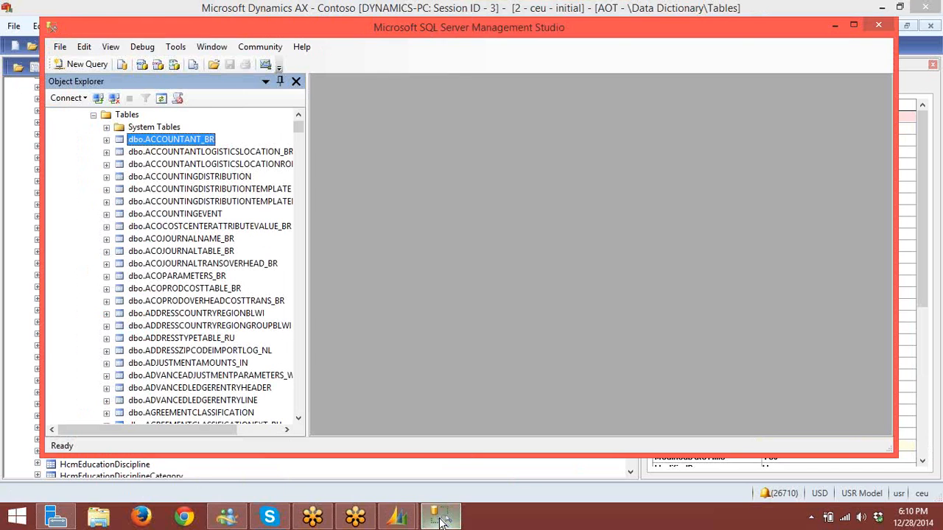
left_click(177, 328)
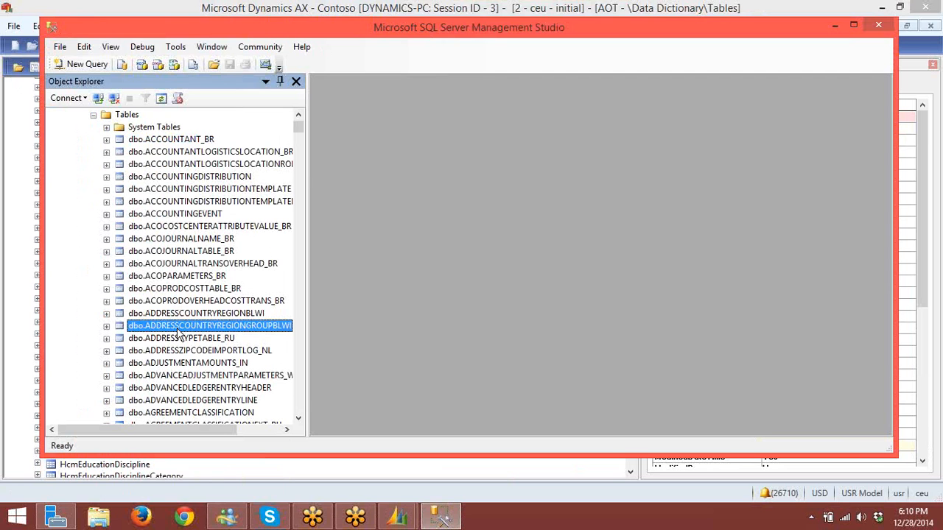
key("Down")
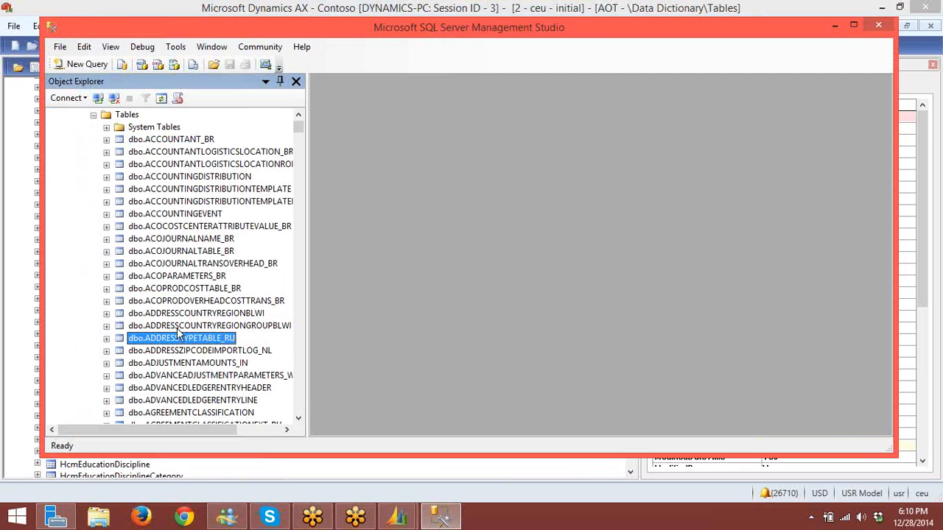
type("hcou")
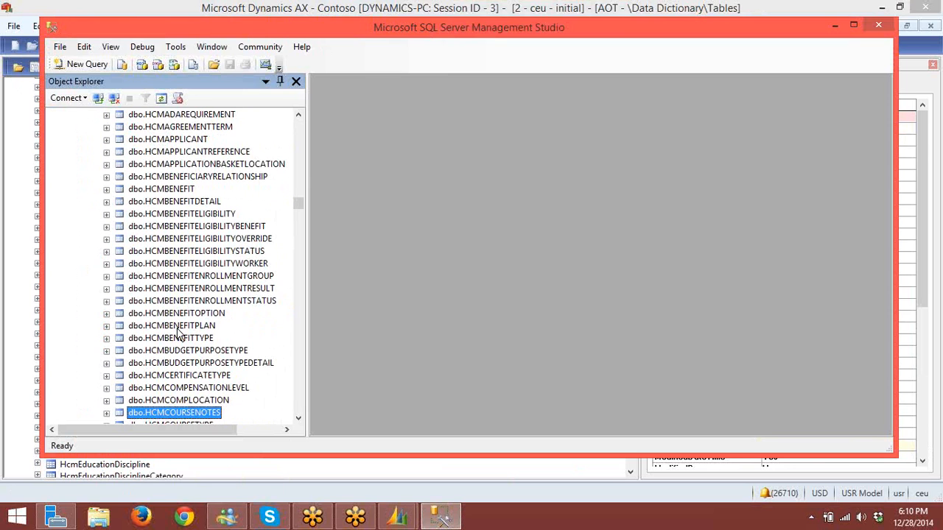
key("Down")
scroll(177, 333, "down", 2)
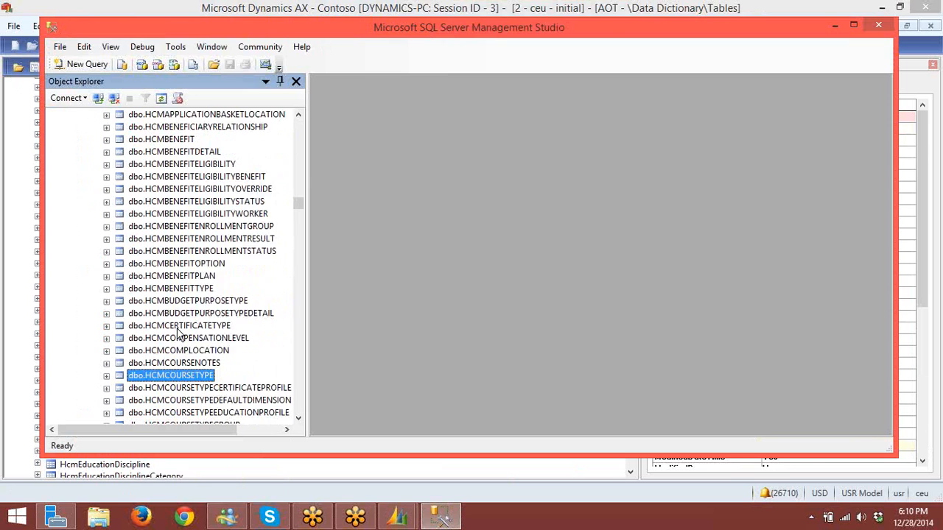
left_click(219, 389)
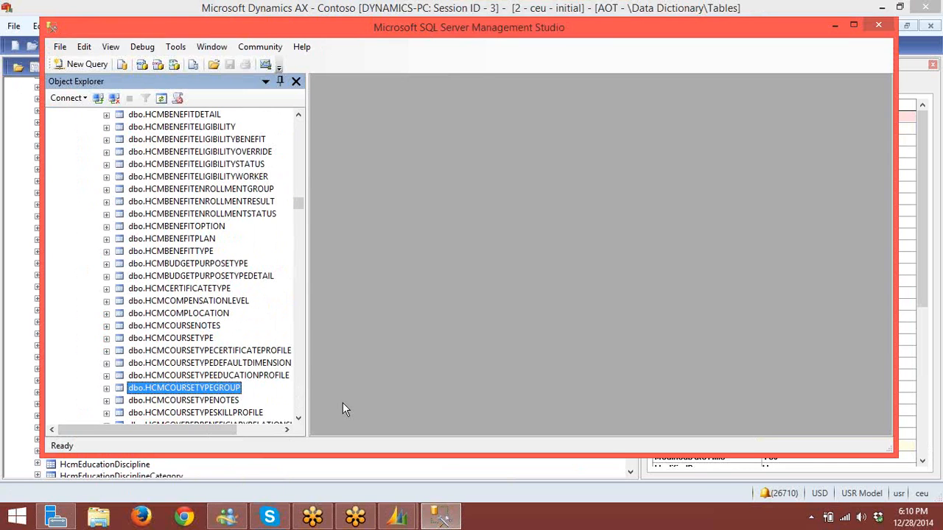
- Open the rows of dbo.HCMCOURSETYPEGROUP in an editable grid and look through its records
right_click(235, 394)
left_click(319, 282)
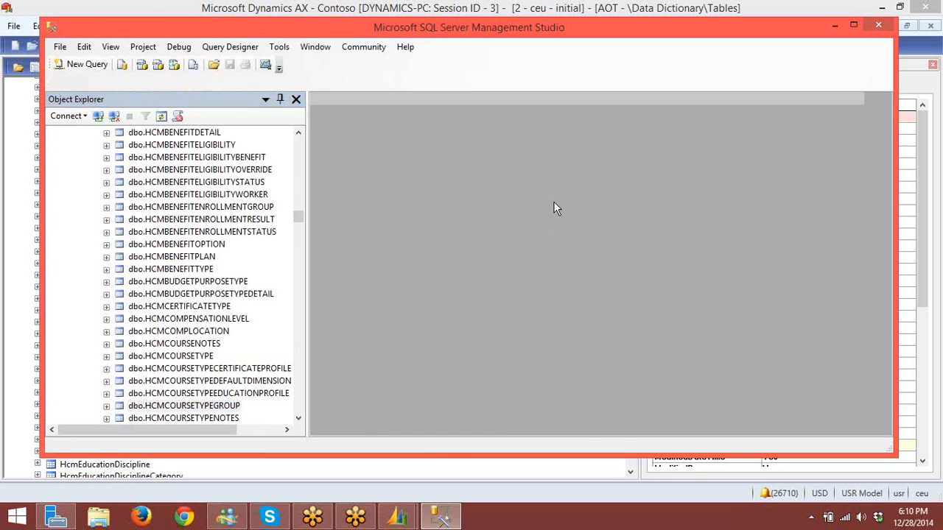
scroll(584, 278, "down", 1)
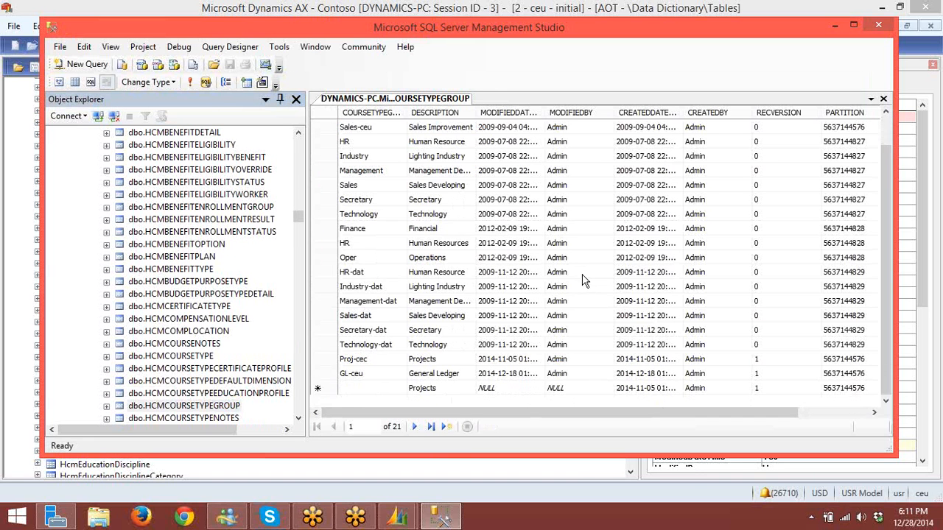
scroll(583, 280, "up", 1)
scroll(583, 279, "down", 1)
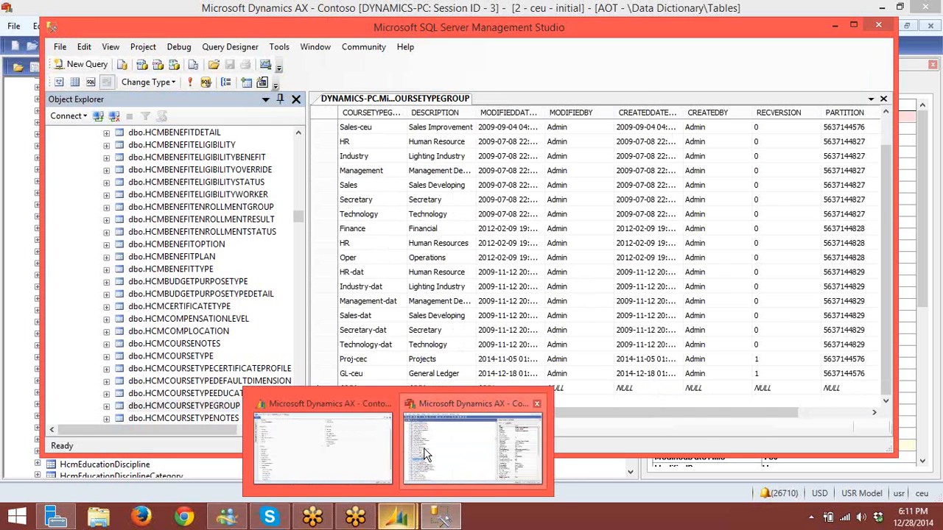
- Open HcmCourseTypeGroup from the AOT in the table browser, and return to dbo.HCMCOURSETYPEGROUP in SQL Server Management Studio to compare the records
left_click(410, 476)
right_click(115, 339)
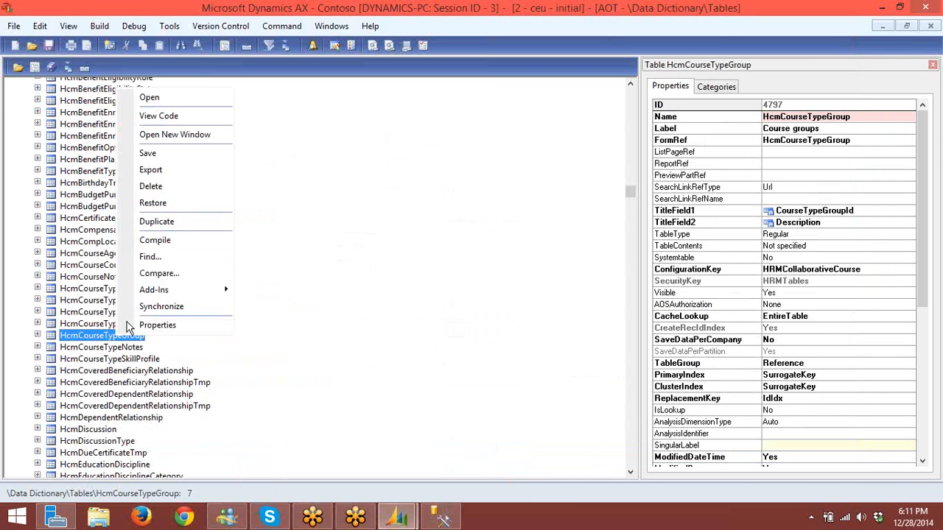
left_click(172, 99)
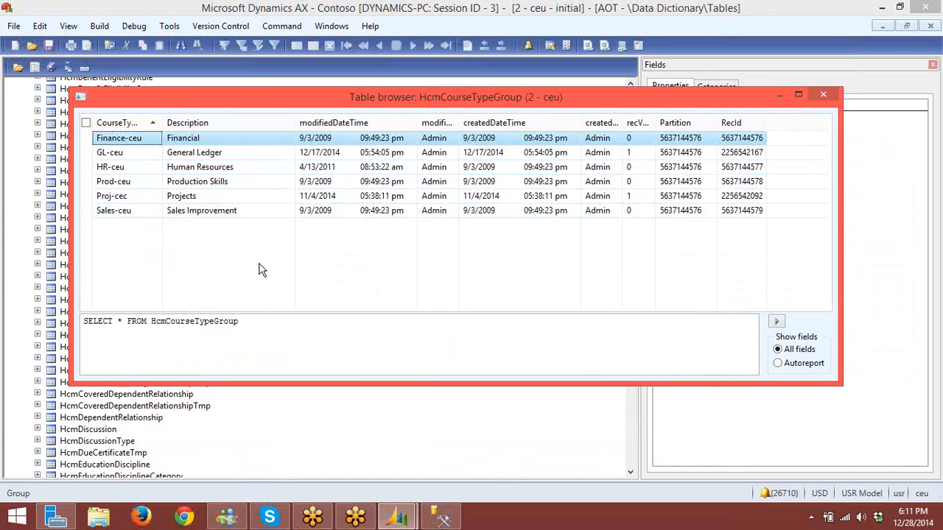
left_click(444, 517)
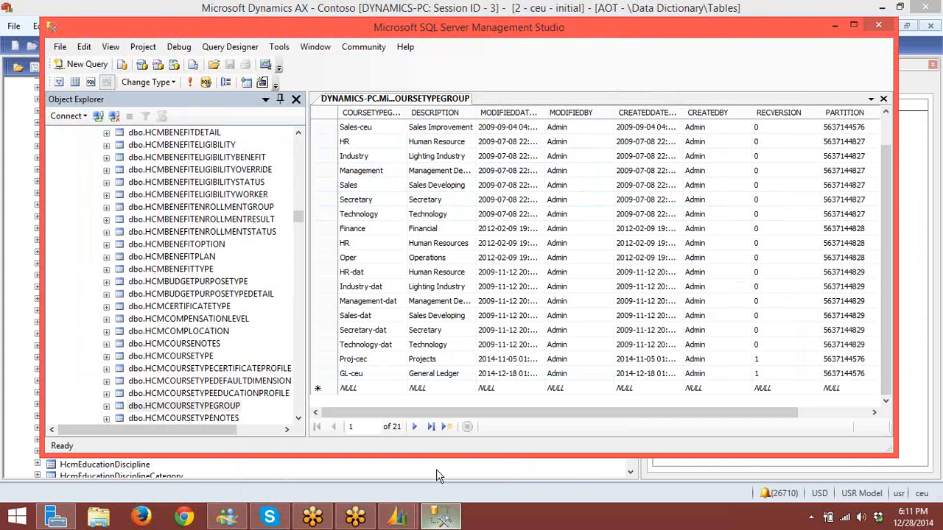
left_click(232, 407)
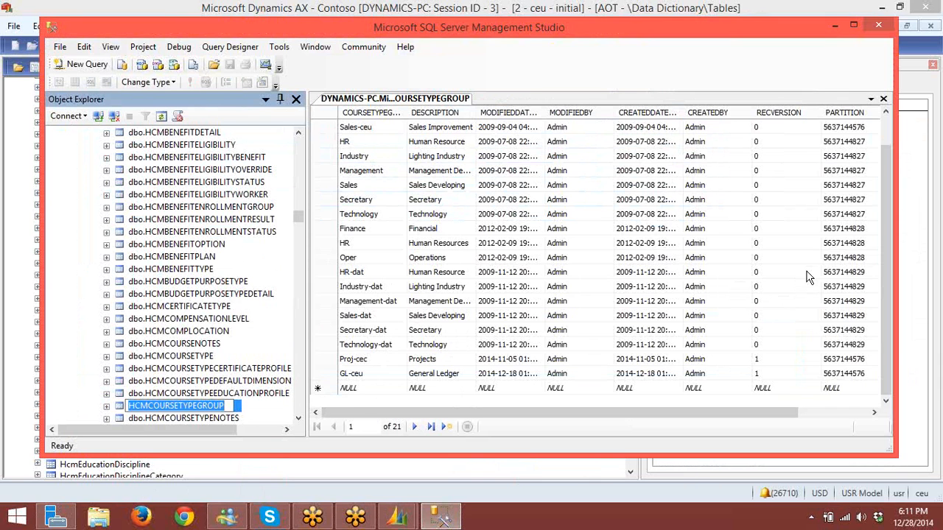
- Maximize SQL Server Management Studio to view all dbo.HCMCOURSETYPEGROUP rows, and return to the HcmCourseTypeGroup table browser in Dynamics AX
scroll(829, 274, "up", 3)
left_click(853, 26)
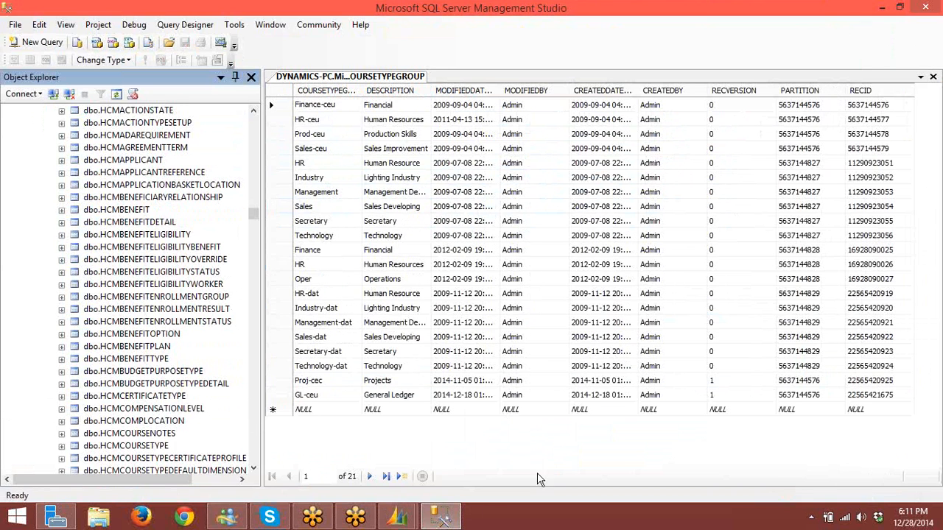
mouse_move(452, 520)
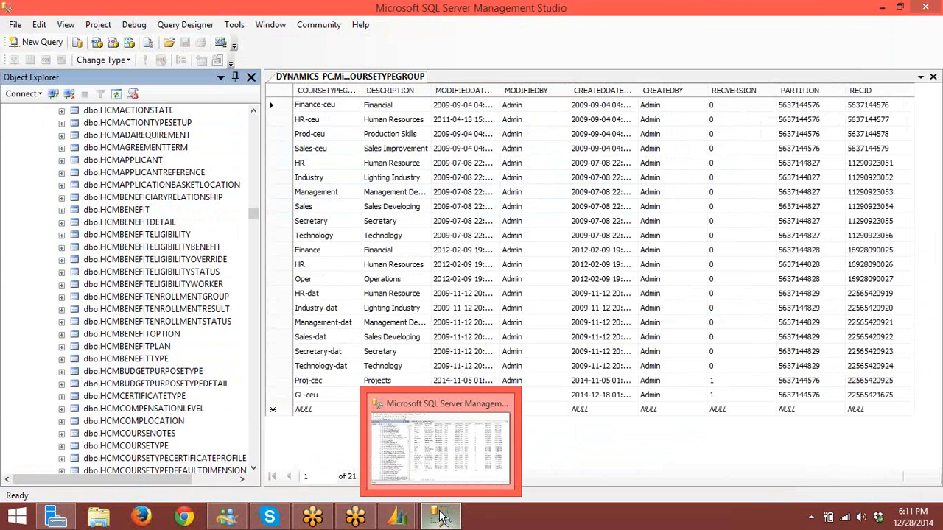
mouse_move(405, 519)
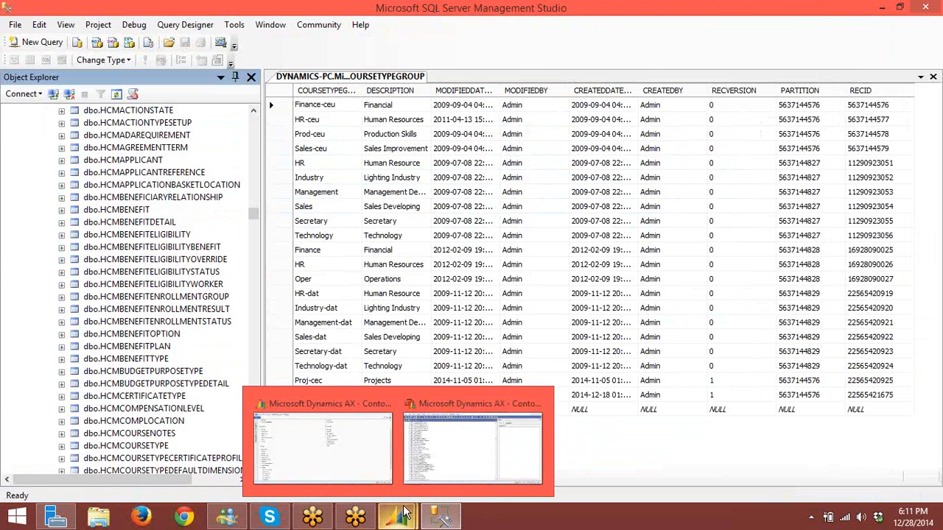
left_click(424, 451)
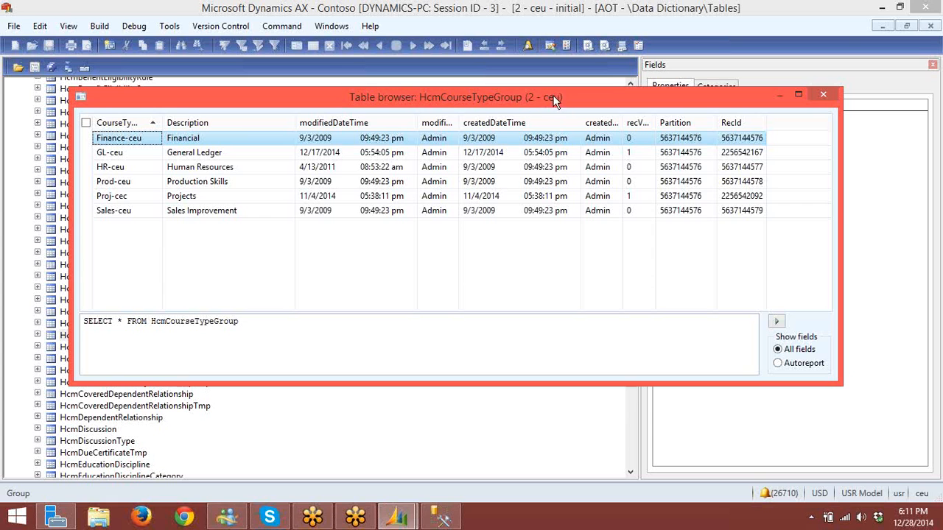
- Compare the company shown in the Dynamics AX workspace, the HcmCourseTypeGroup table browser records and the dbo.HCMCOURSETYPEGROUP rows in SQL Server Management Studio
mouse_move(396, 515)
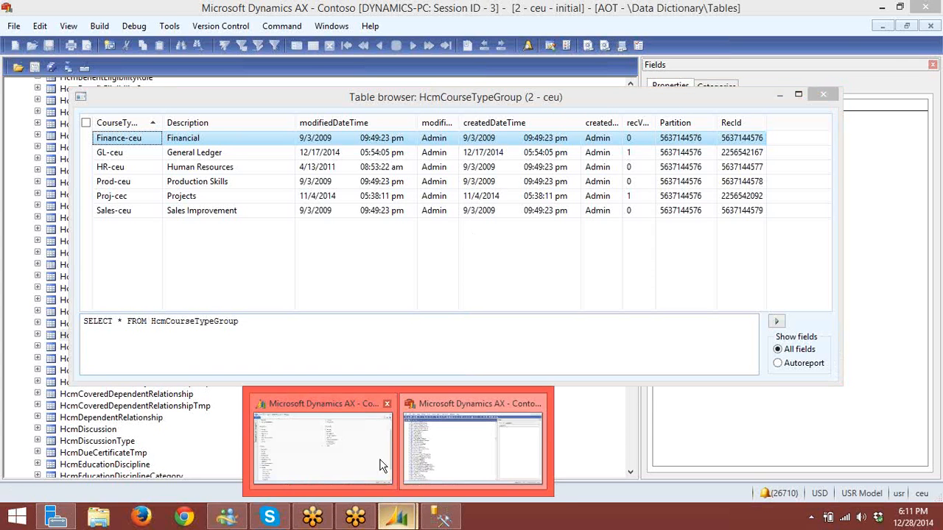
left_click(317, 443)
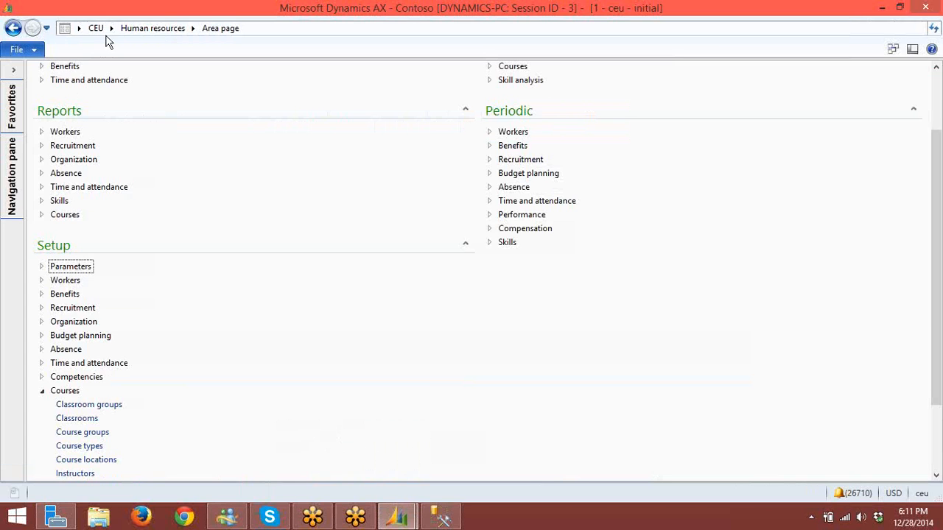
mouse_move(397, 515)
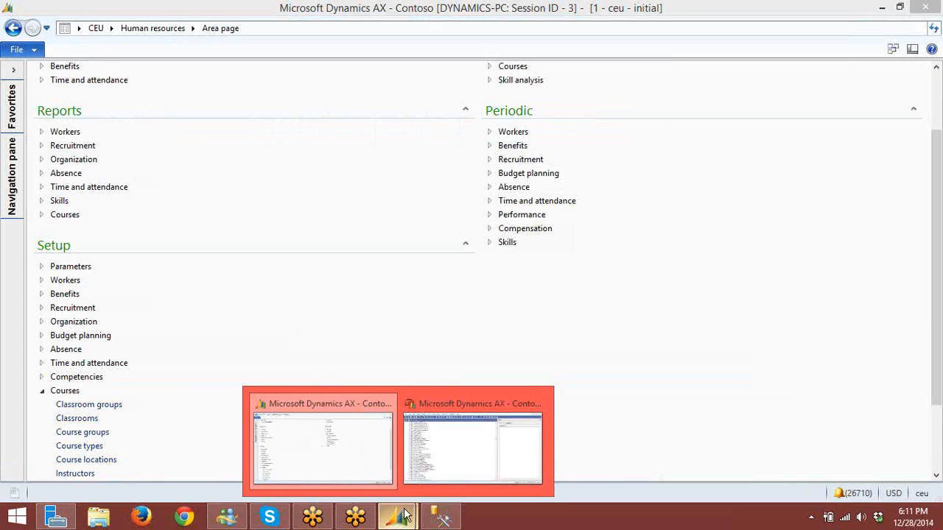
left_click(454, 466)
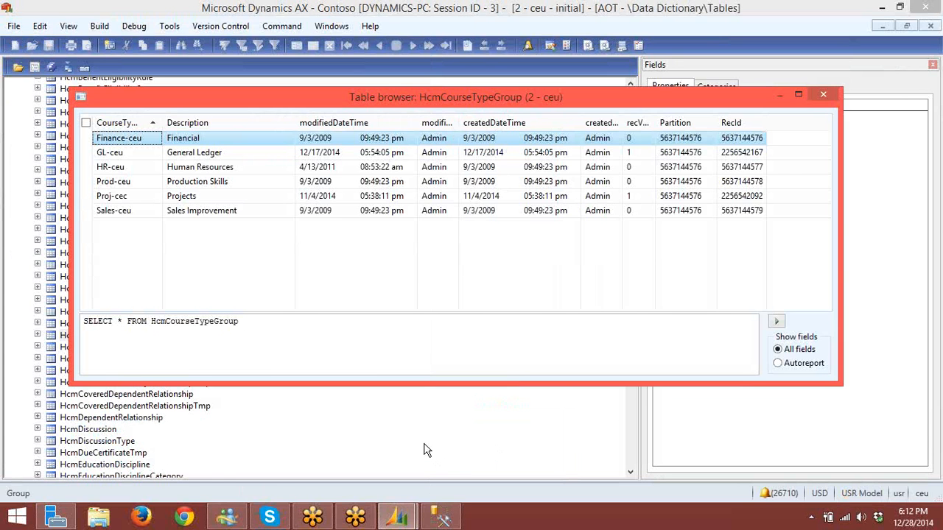
left_click(443, 520)
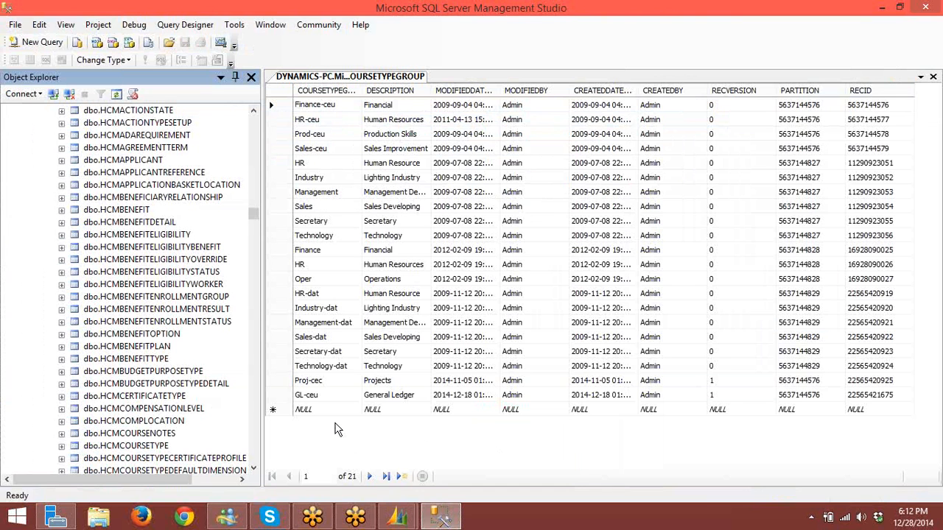
scroll(335, 429, "up", 5)
mouse_move(398, 517)
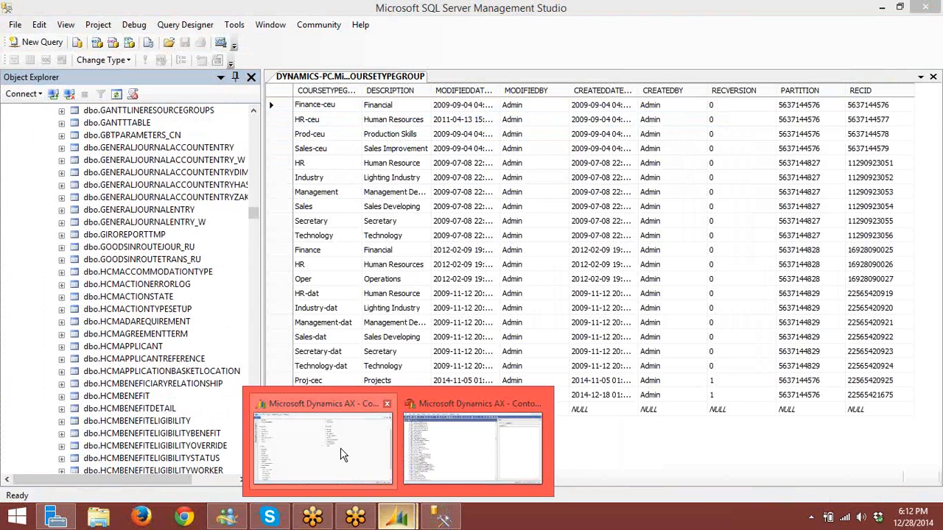
left_click(335, 461)
left_click(457, 427)
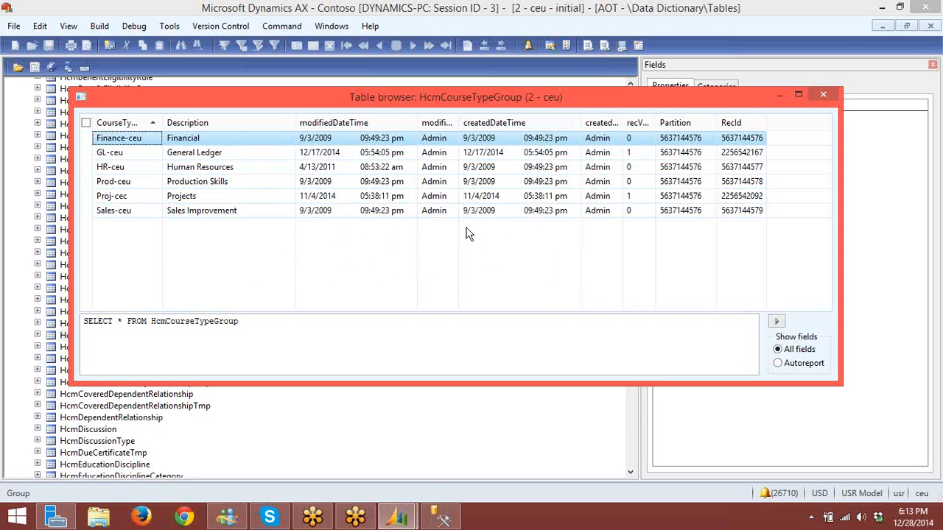
- Switch the Dynamics AX client workspace to the company Contoso Entertainment Systems (CEC)
mouse_move(397, 517)
left_click(309, 434)
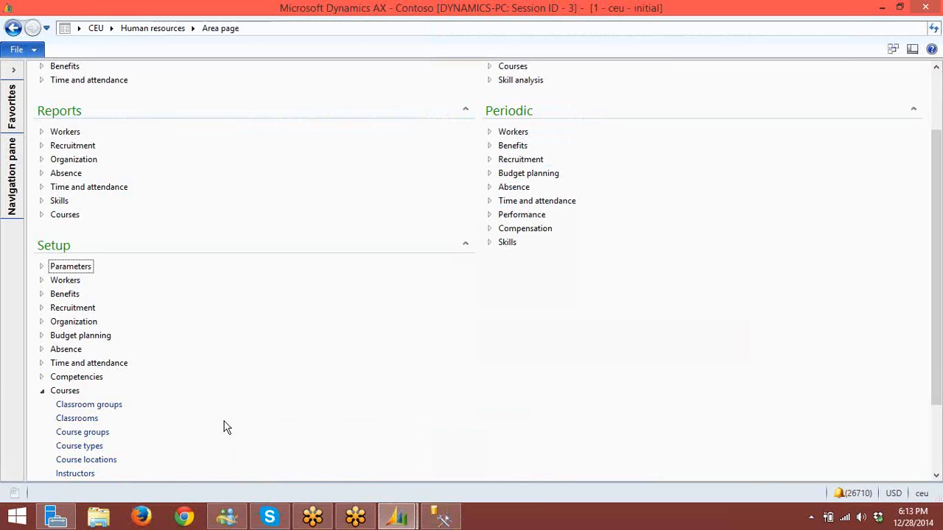
left_click(78, 28)
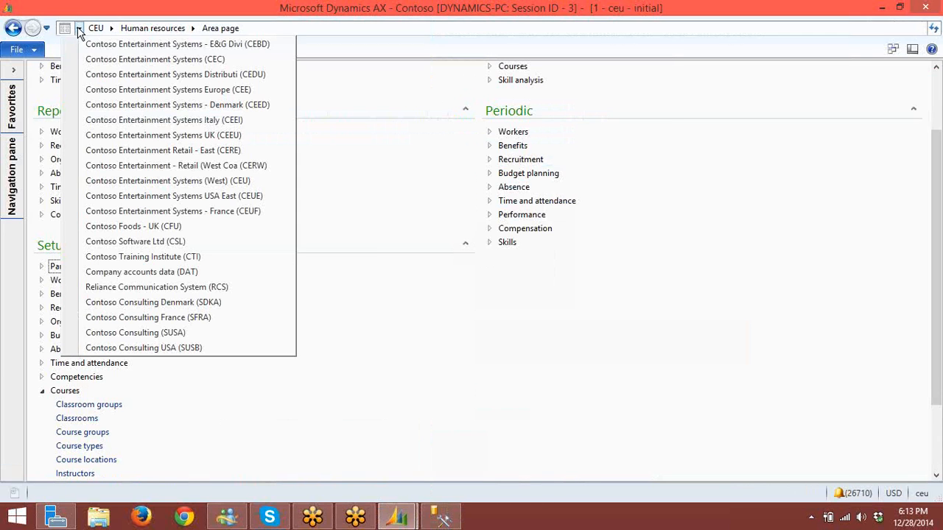
left_click(138, 59)
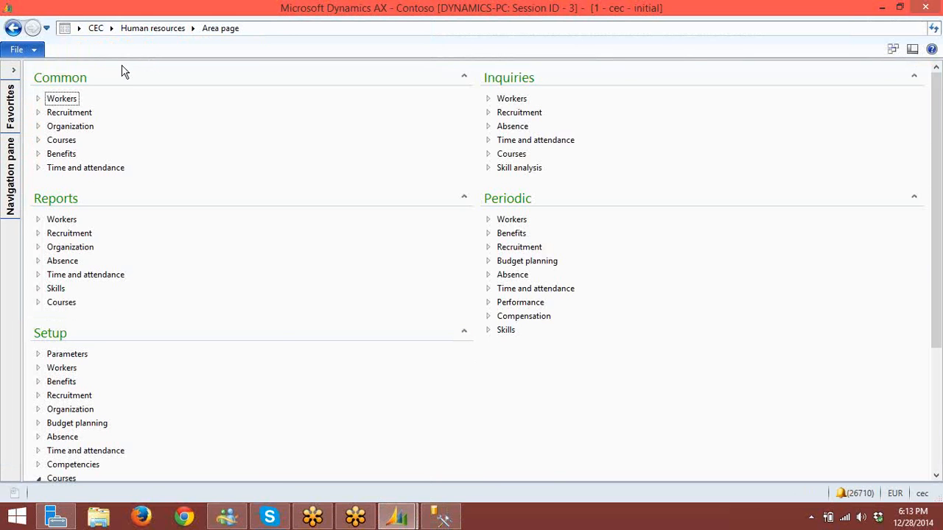
- Close the HcmCourseTypeGroup table browser and the development workspace for company ceu, dismissing the Infolog windows
left_click(396, 516)
left_click(493, 441)
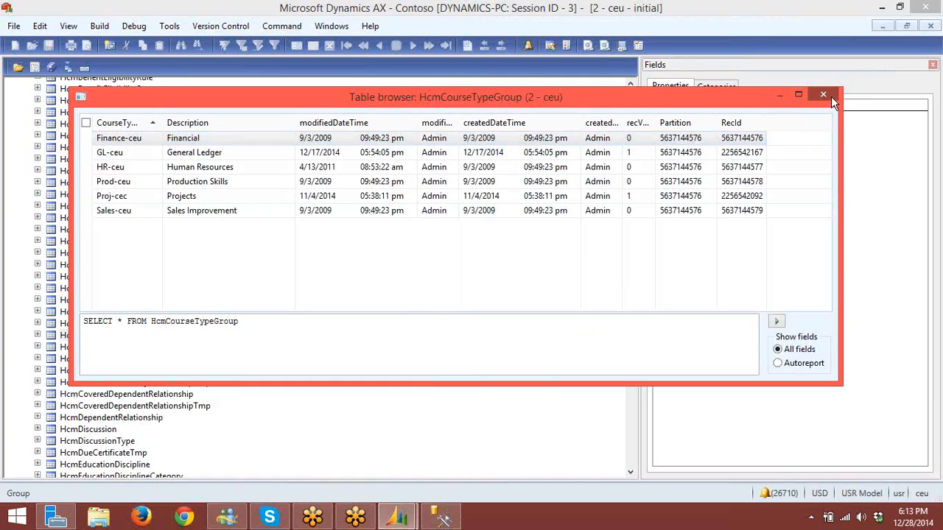
left_click(828, 95)
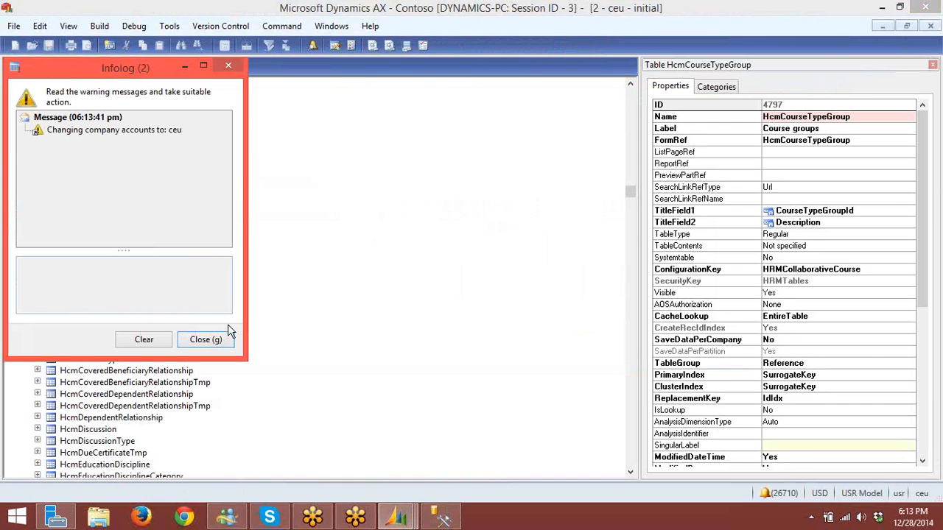
left_click(202, 340)
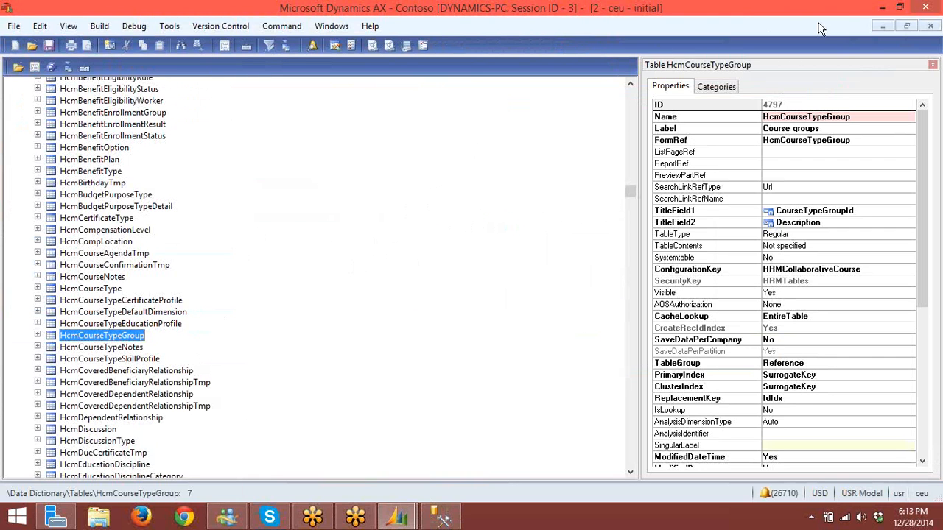
left_click(937, 9)
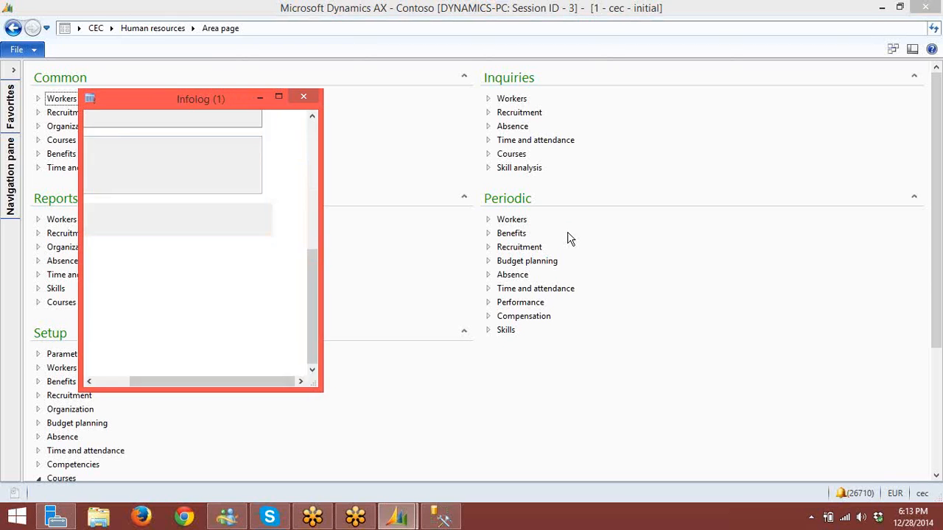
left_click(302, 97)
- Open a new development workspace for company CEC and expand Data Dictionary and Tables in the AOT
left_click(892, 49)
left_click(875, 100)
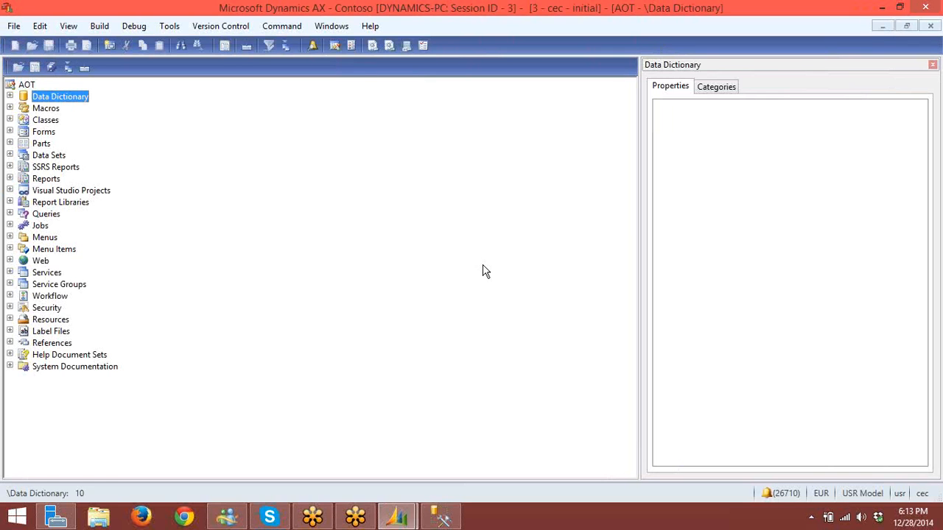
key("Right")
key("Down")
key("Right")
key("Down")
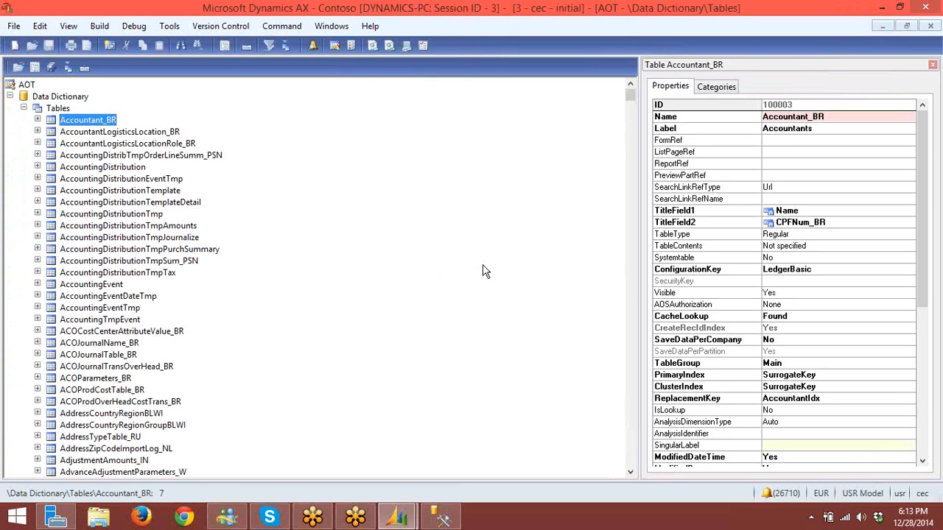
- Find the HcmCourseTypeGroup table in the AOT's Tables list by searching for hcmcoursetypeg
key("Down")
key("Down")
type("hcm")
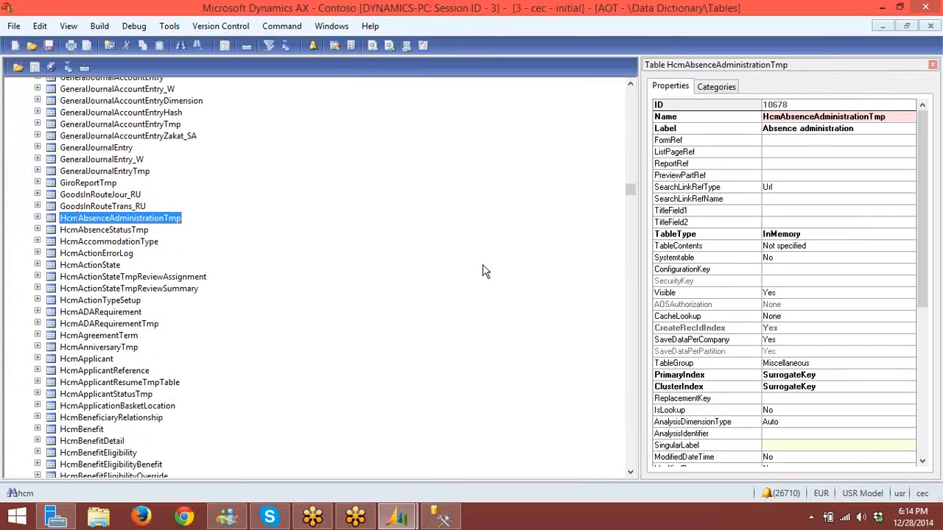
type("coursetype")
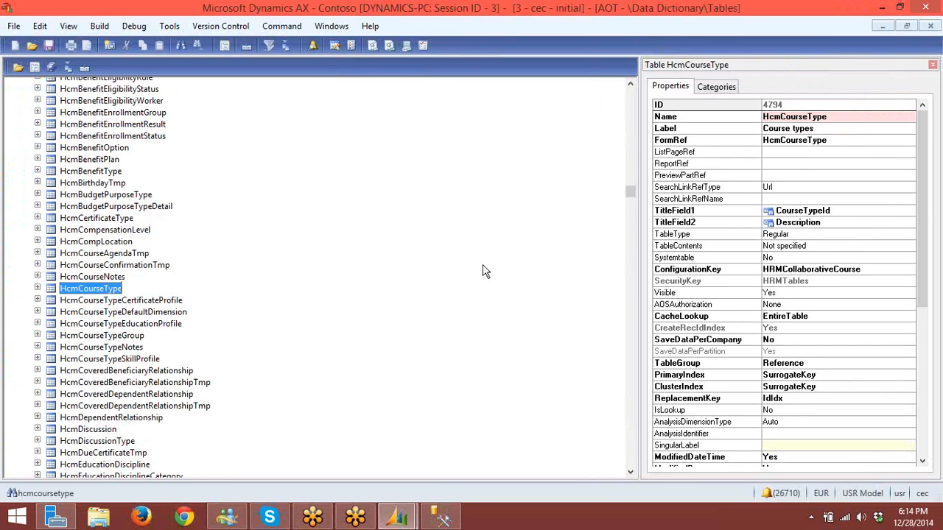
type("g")
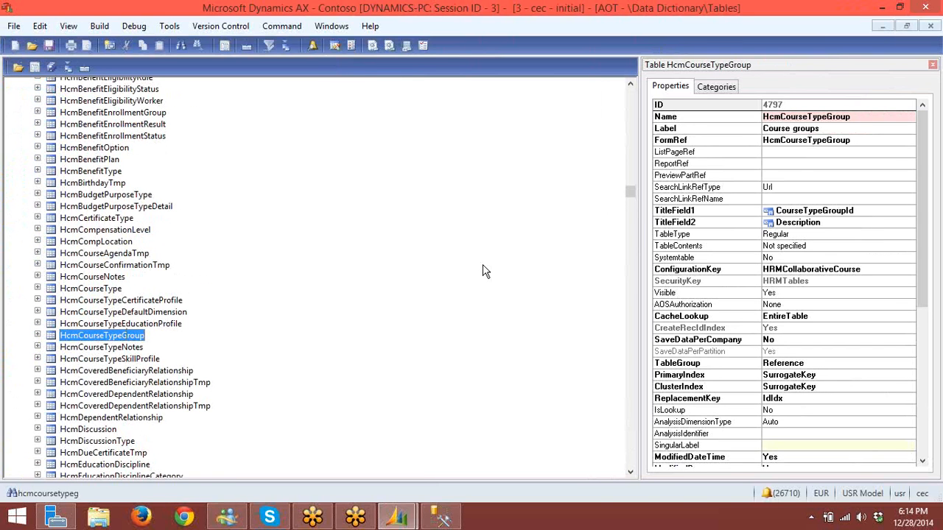
- Open HcmCourseTypeGroup in the table browser under company CEC and enlarge the browser window vertically
right_click(136, 341)
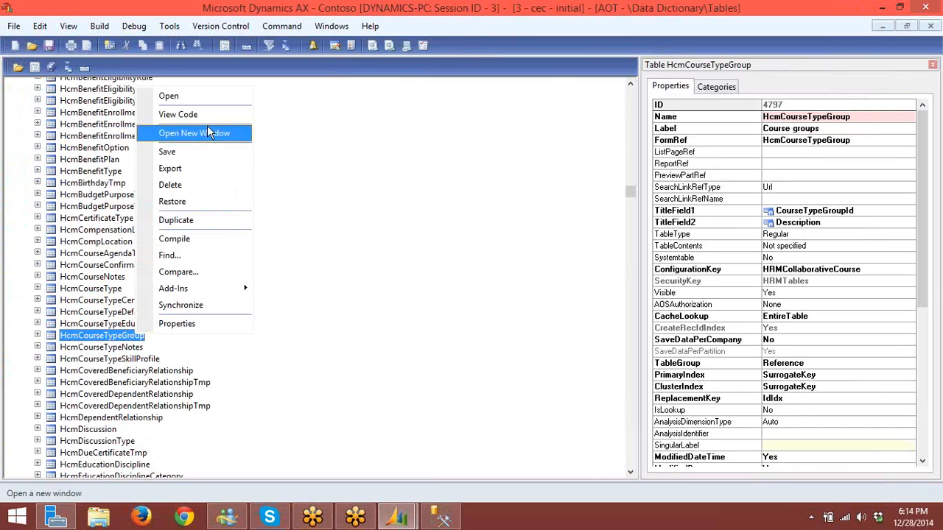
left_click(198, 96)
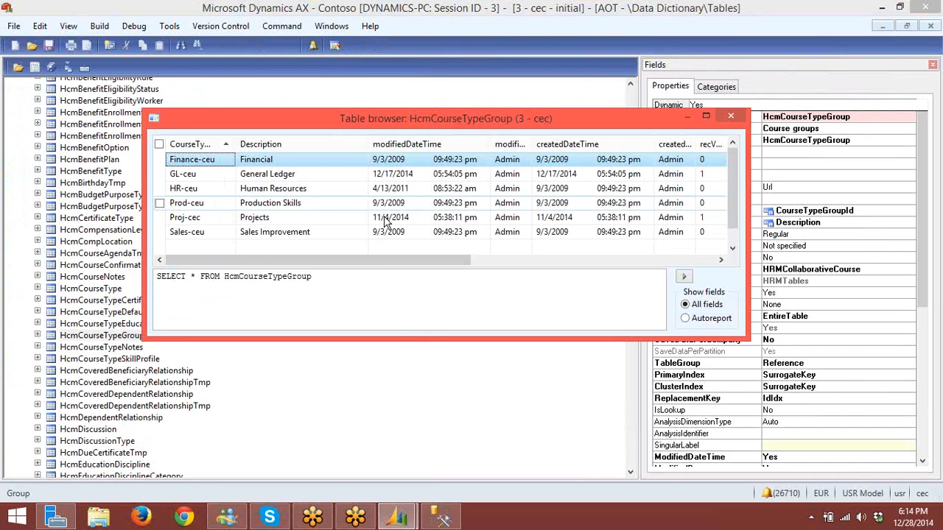
left_click_drag(401, 337, 400, 402)
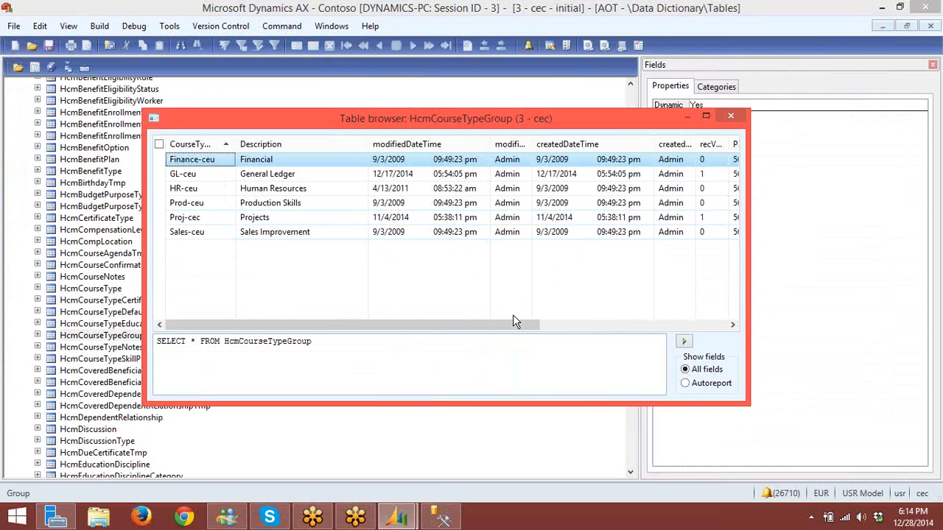
- Look through the dbo.HCMCOURSETYPEGROUP rows in SQL Server Management Studio and return to the CEC table browser in Dynamics AX
left_click(441, 518)
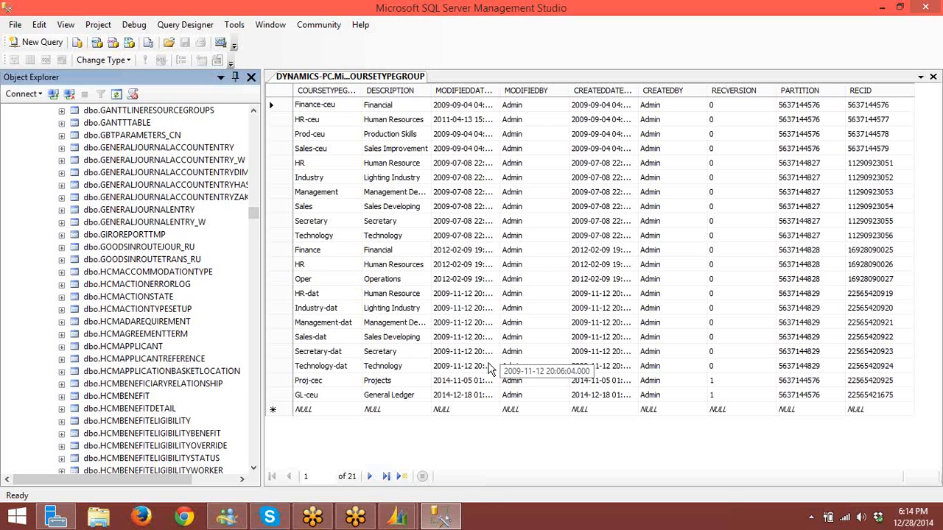
scroll(492, 370, "up", 4)
scroll(491, 370, "down", 3)
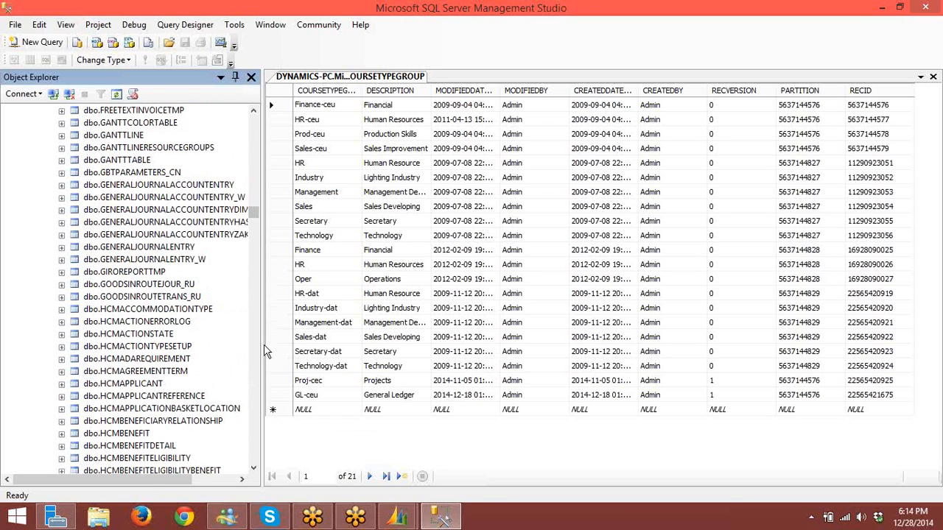
left_click(426, 238)
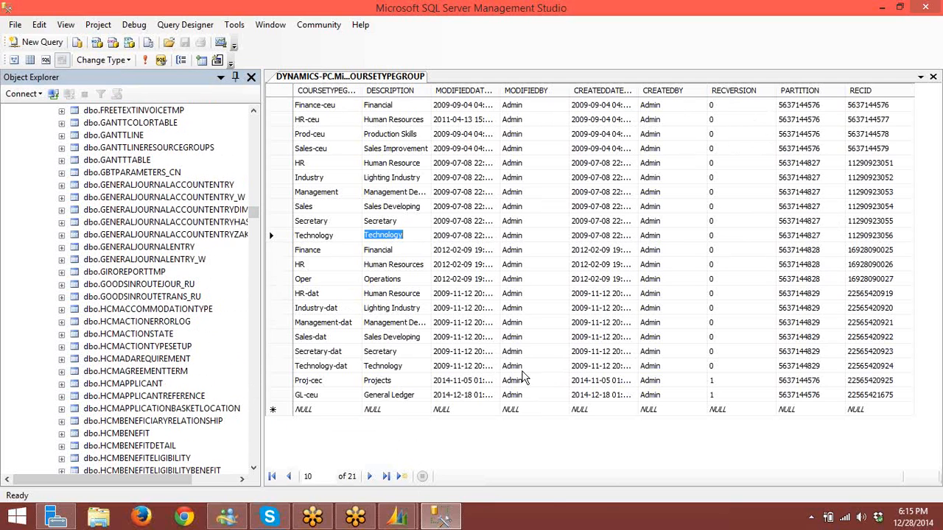
mouse_move(405, 520)
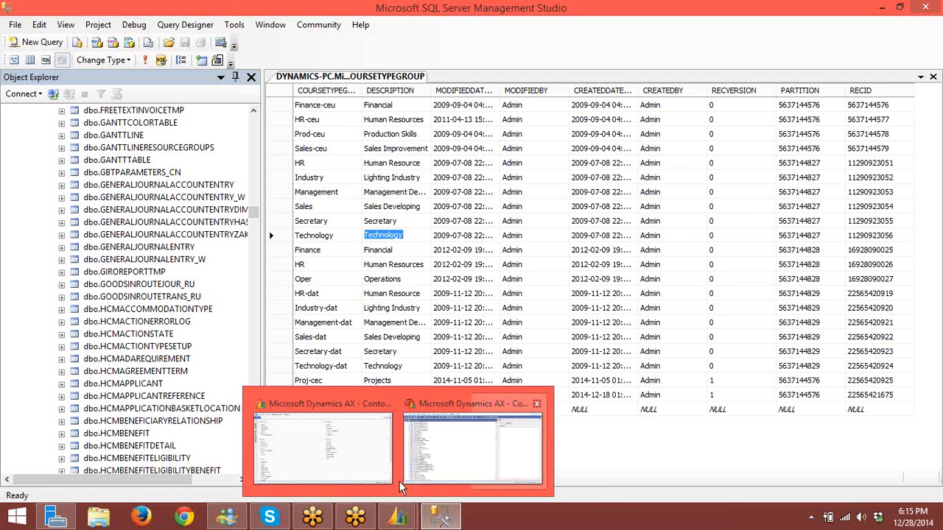
left_click(447, 462)
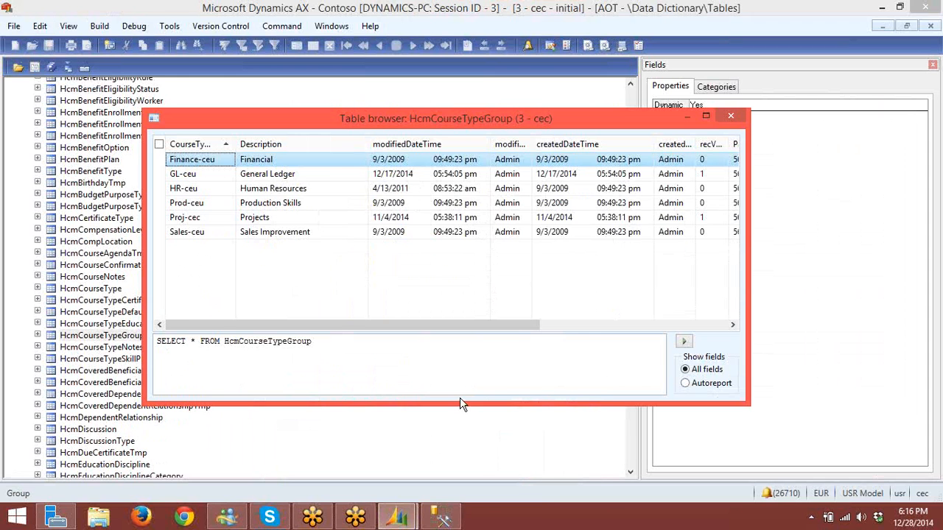
- Sort the HcmCourseTypeGroup records by RecId to examine the Partition and RecId columns, and close the table browser
left_click_drag(533, 324, 700, 327)
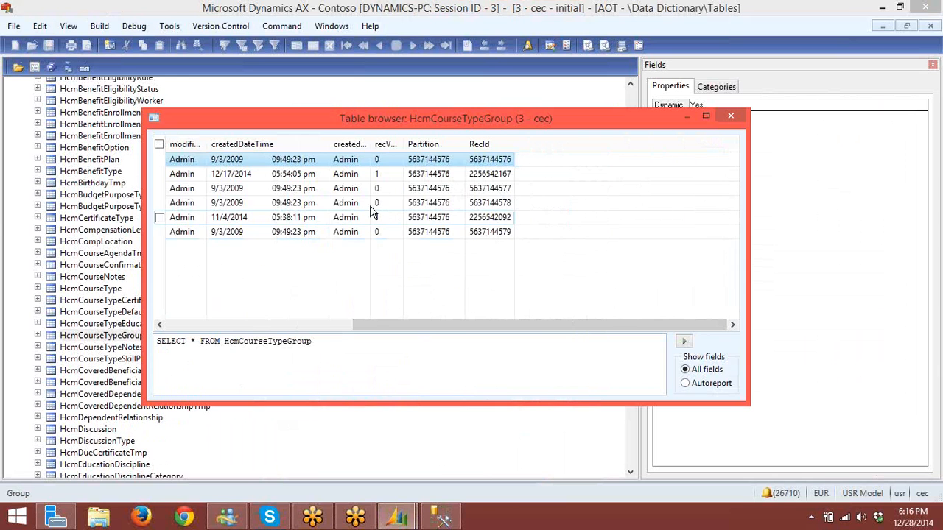
left_click(385, 146)
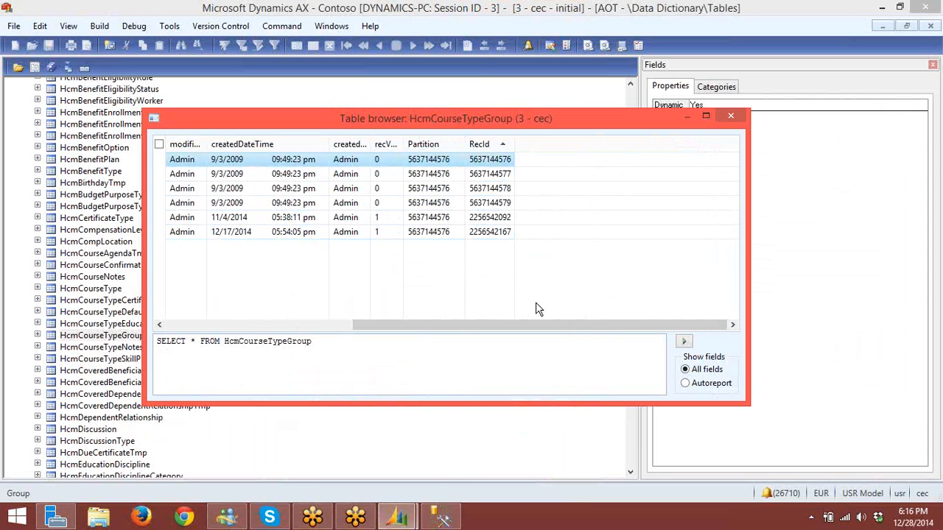
left_click(490, 161)
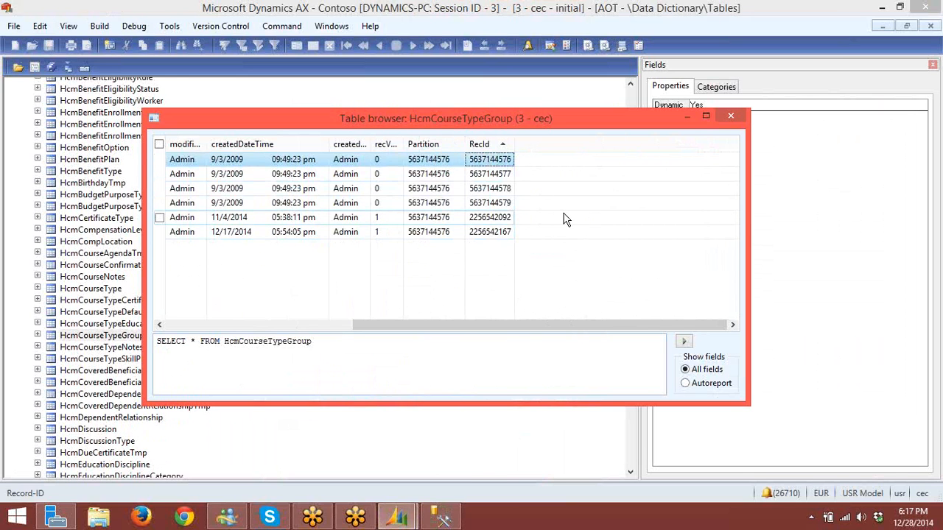
left_click(731, 116)
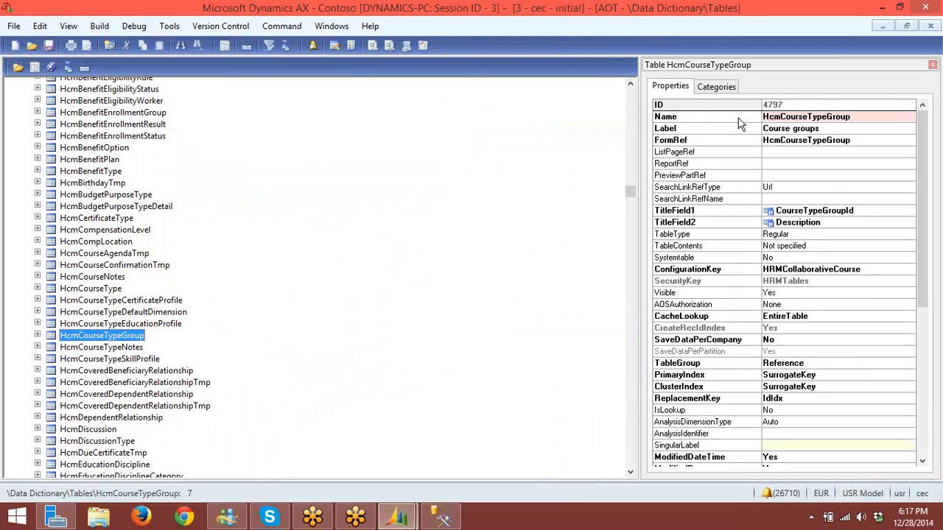
- Review the dbo.HCMCOURSETYPEGROUP rows in SQL Server Management Studio and return to the AOT in Dynamics AX
mouse_move(441, 520)
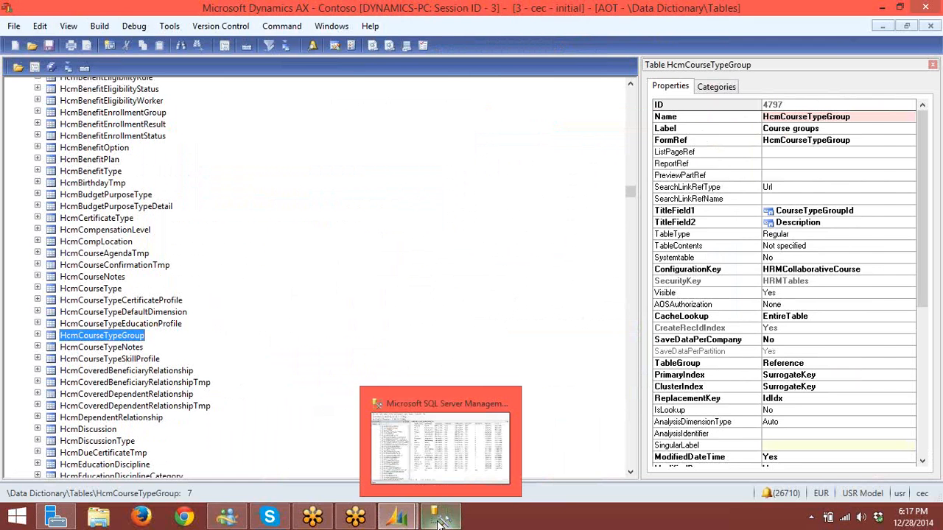
left_click(457, 460)
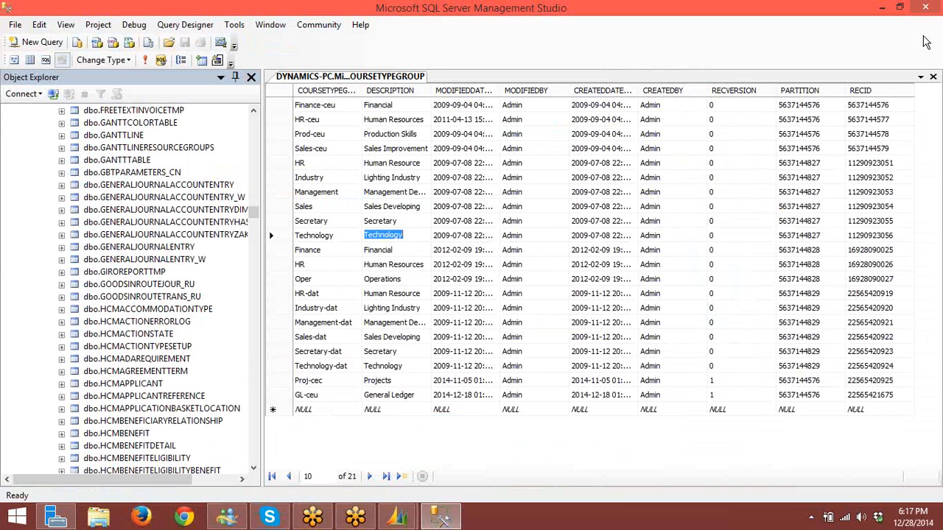
left_click(398, 517)
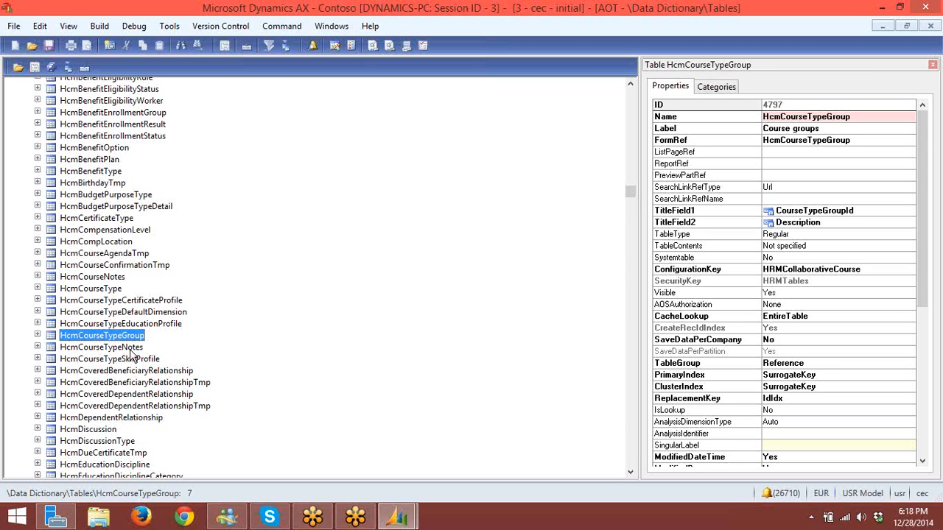
- Compare the TableType property of HcmBirthdayTmp, HcmCourseType and HcmCoveredBeneficiaryRelationshipTmp, and examine the available table type options
left_click(109, 185)
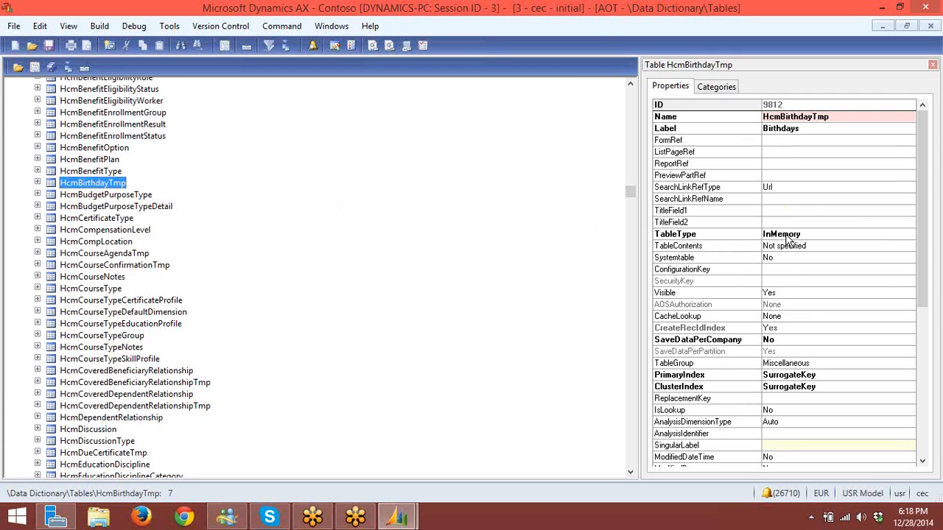
left_click(110, 289)
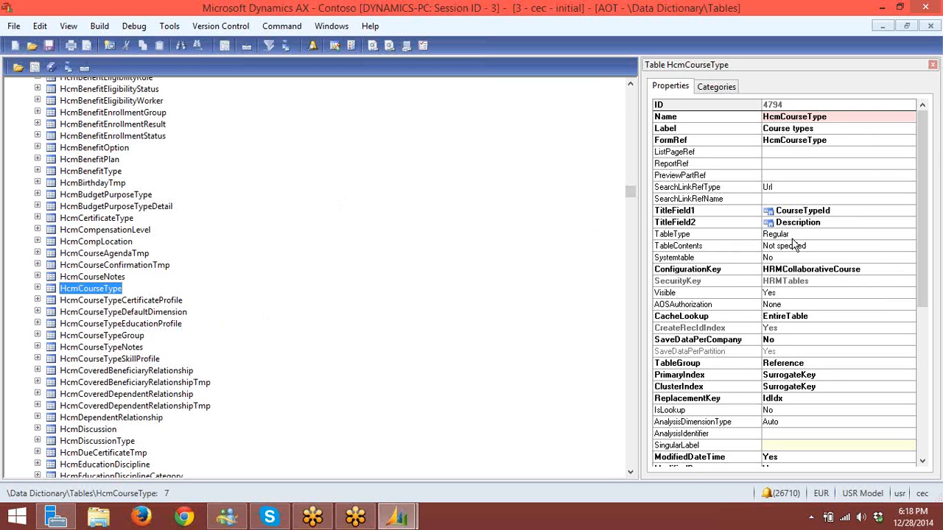
left_click(695, 237)
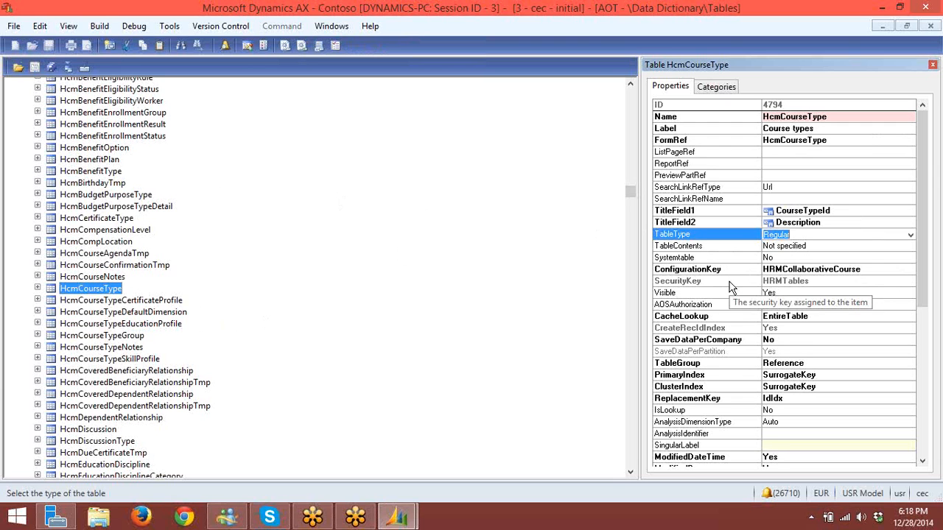
left_click(123, 184)
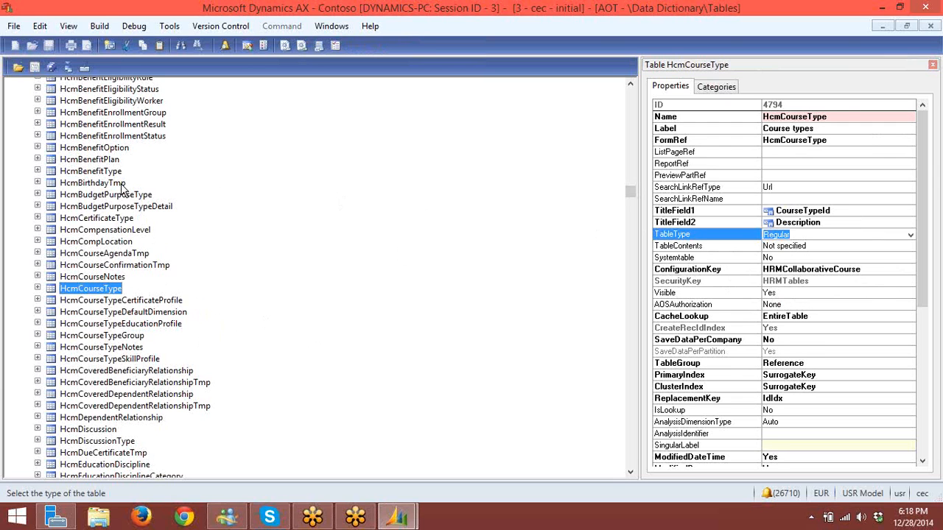
left_click(716, 236)
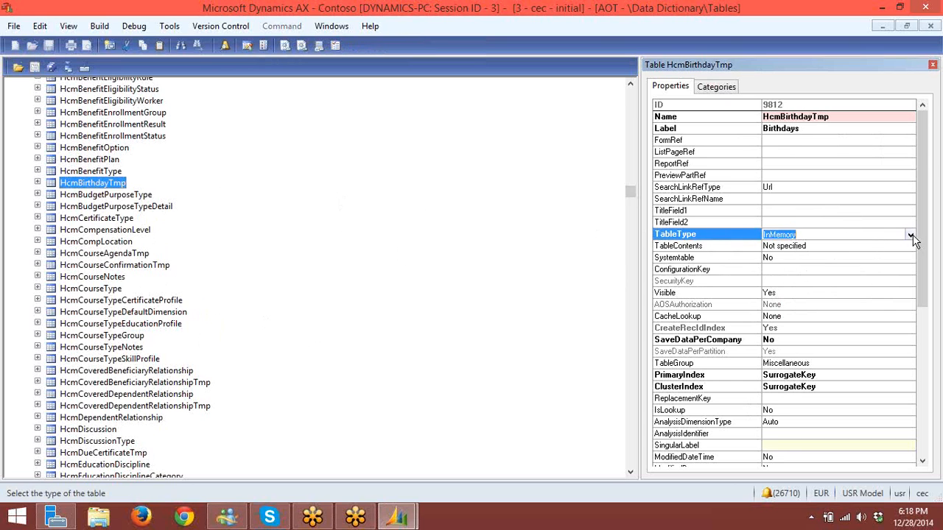
left_click(911, 236)
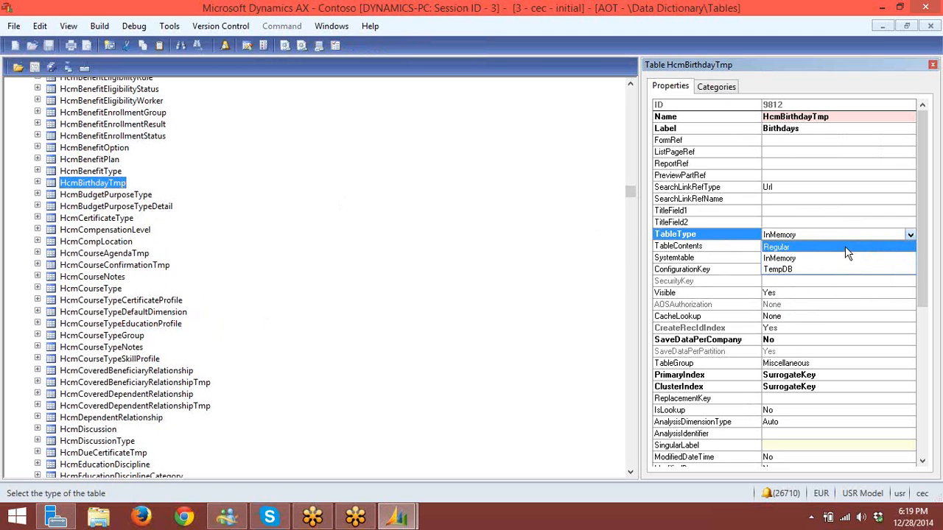
left_click(824, 203)
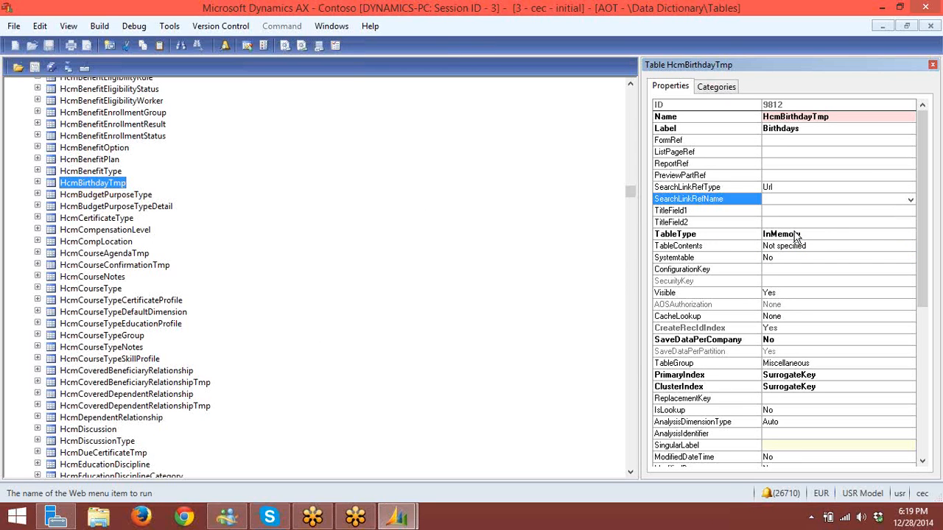
left_click(150, 383)
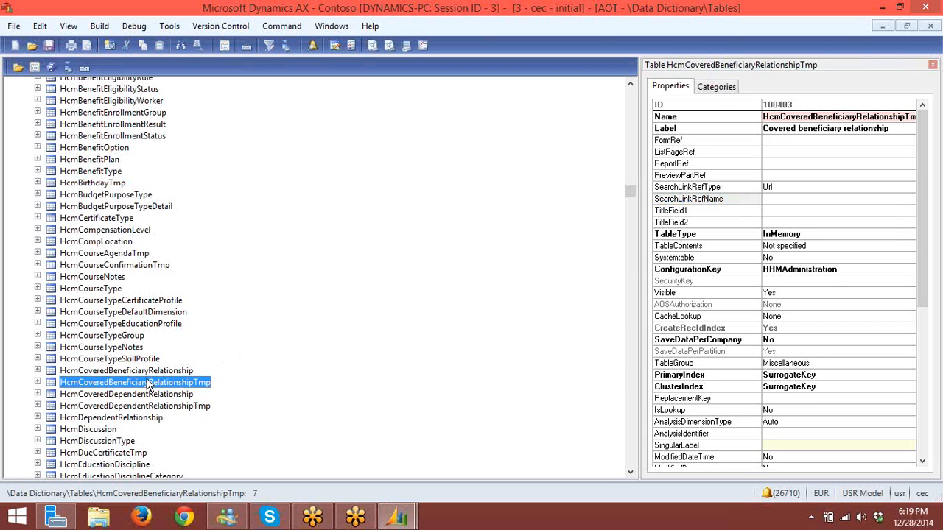
- Collapse the Tables and Data Dictionary nodes in the AOT and close the development workspace
key("Left")
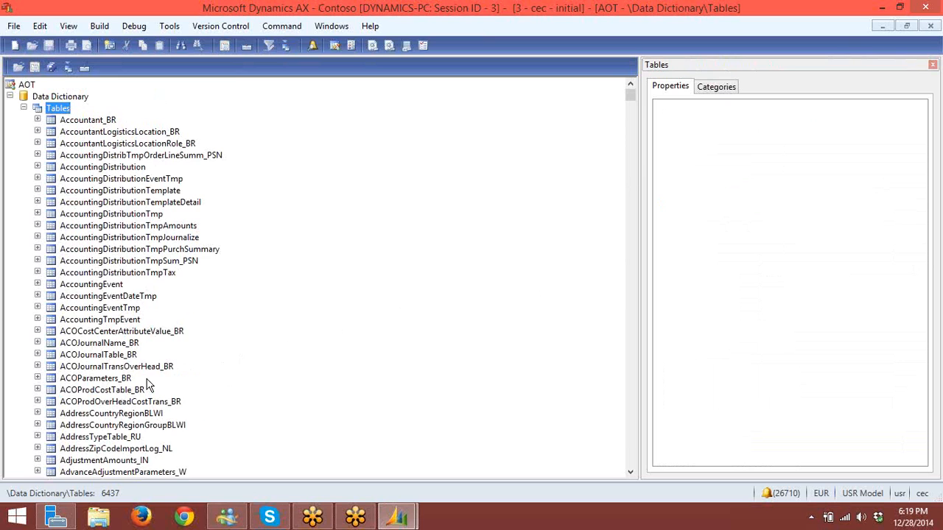
key("Left")
key("Left")
key("Left")
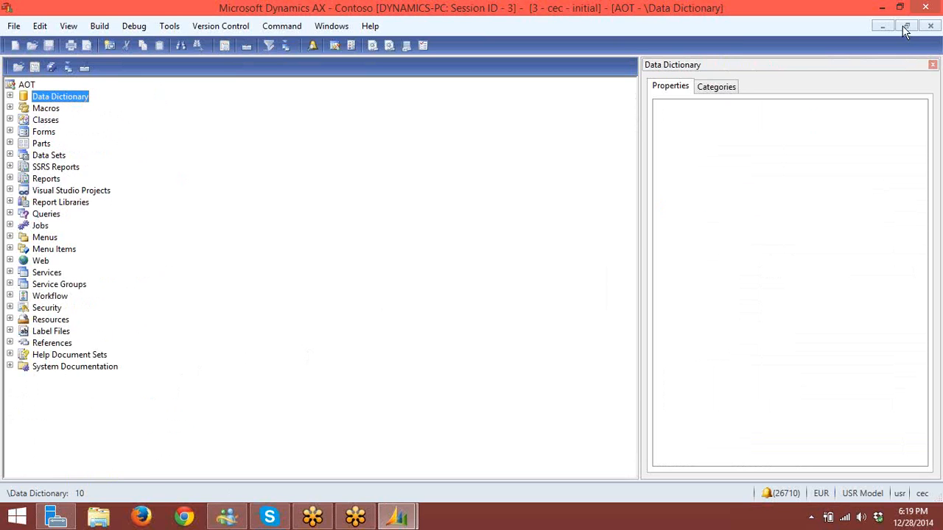
left_click(925, 8)
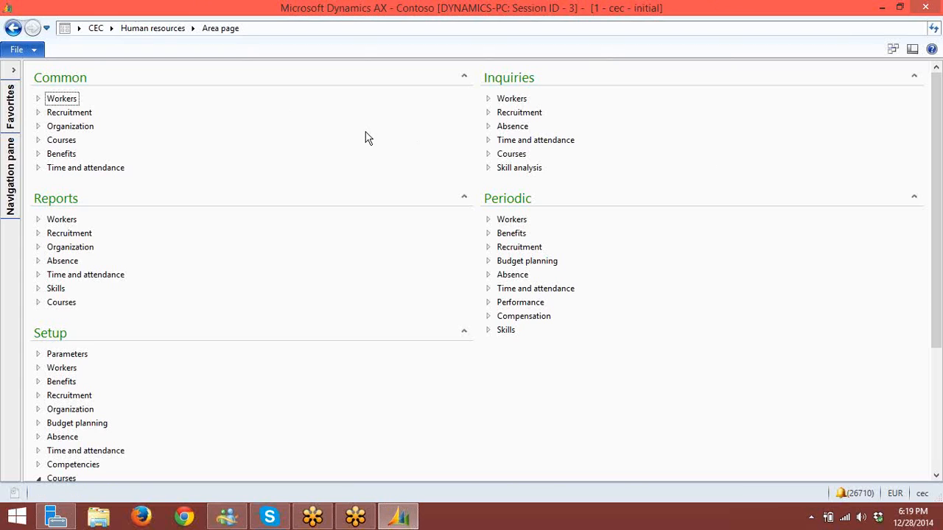
- Go to the Travel and expense module of company CEC and open its Merchants setup form
left_click(109, 27)
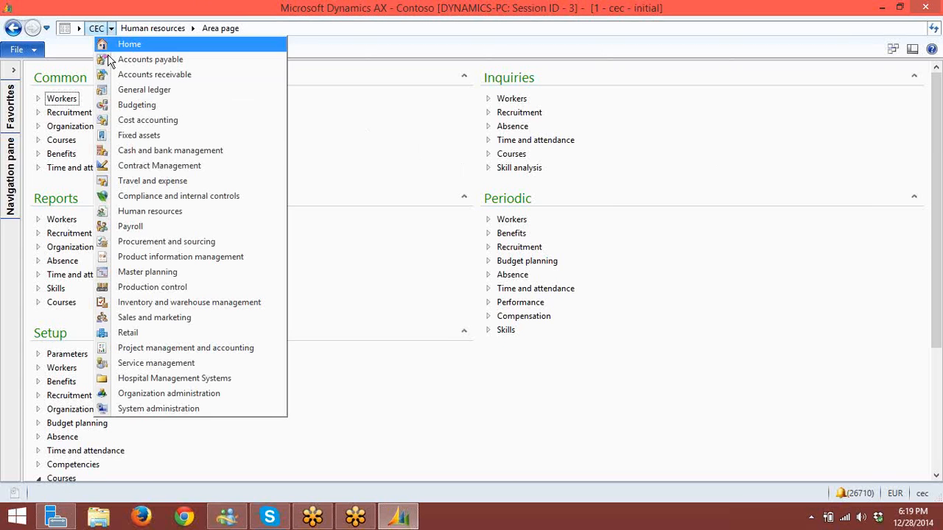
left_click(161, 184)
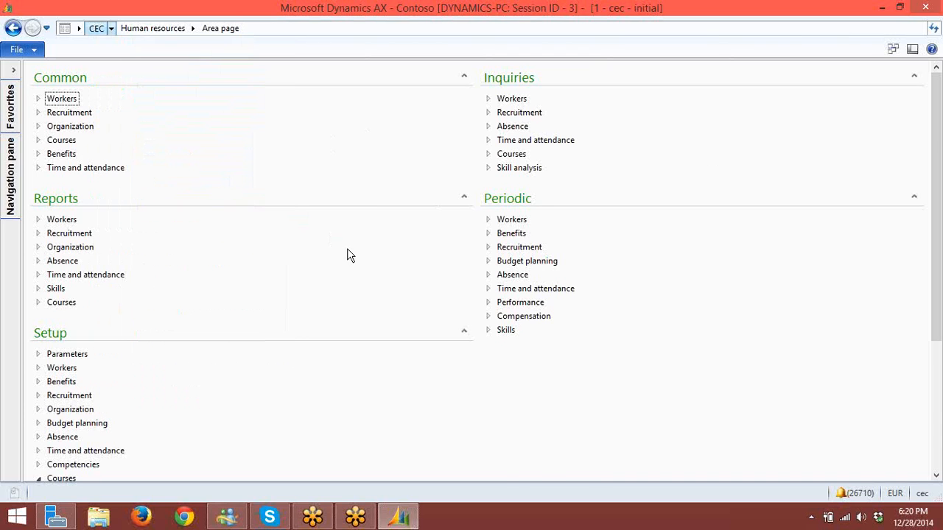
scroll(363, 276, "down", 5)
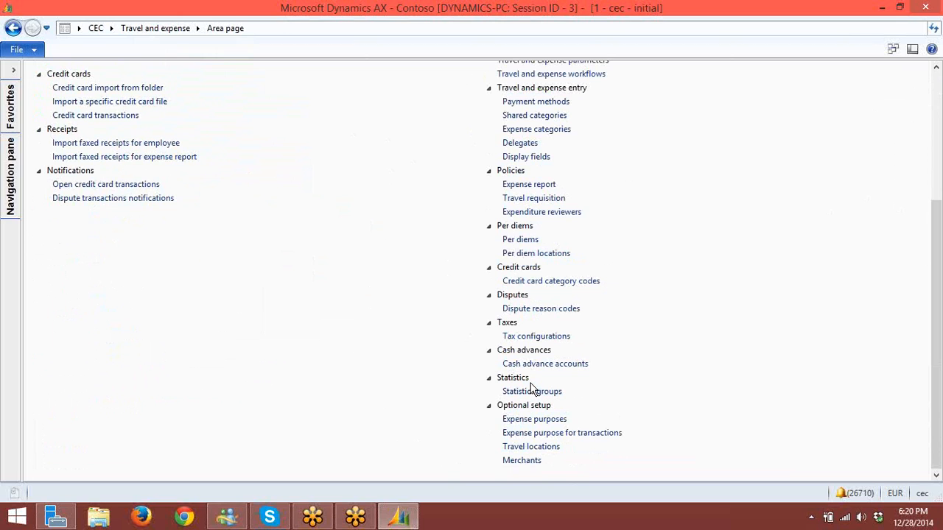
left_click(522, 462)
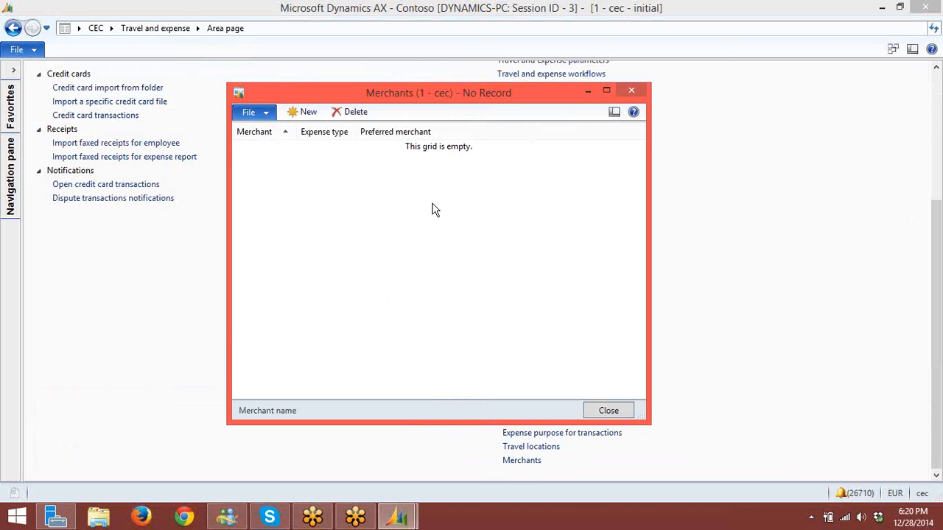
- Add a new merchant record named PUMA in company CEC and look through the available expense types
key("ctrl+n")
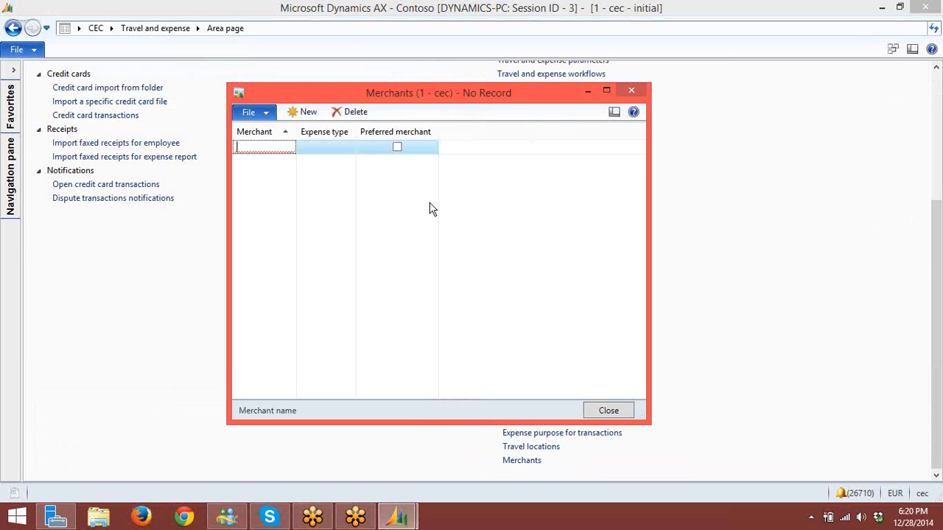
type("PUMA")
key("Tab")
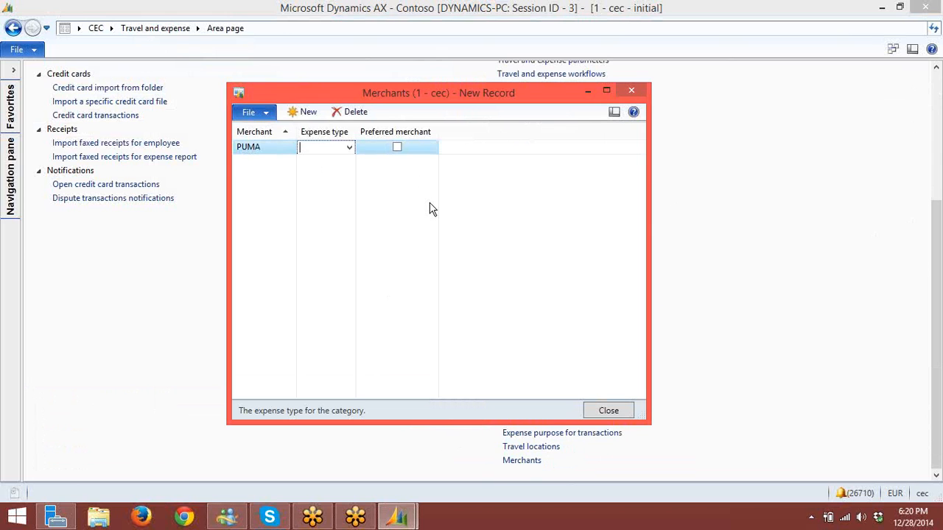
left_click(349, 147)
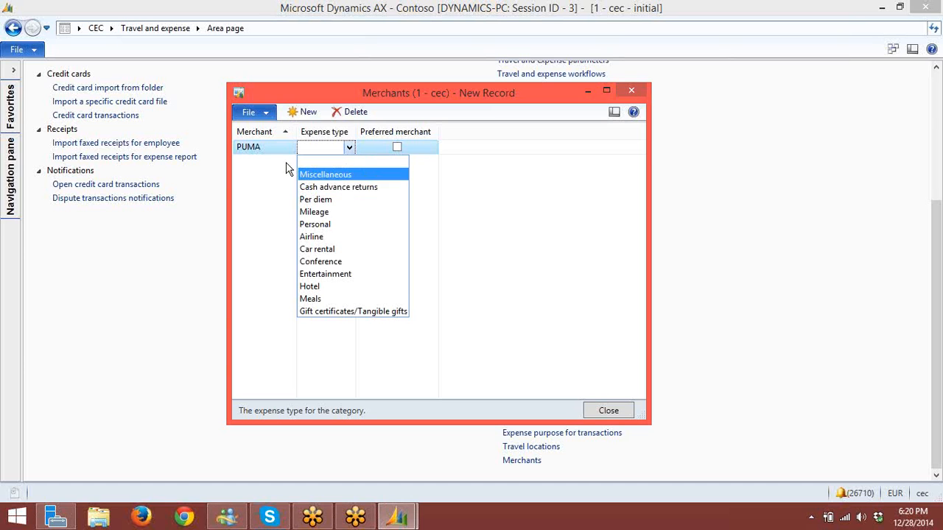
left_click(271, 147)
left_click(349, 147)
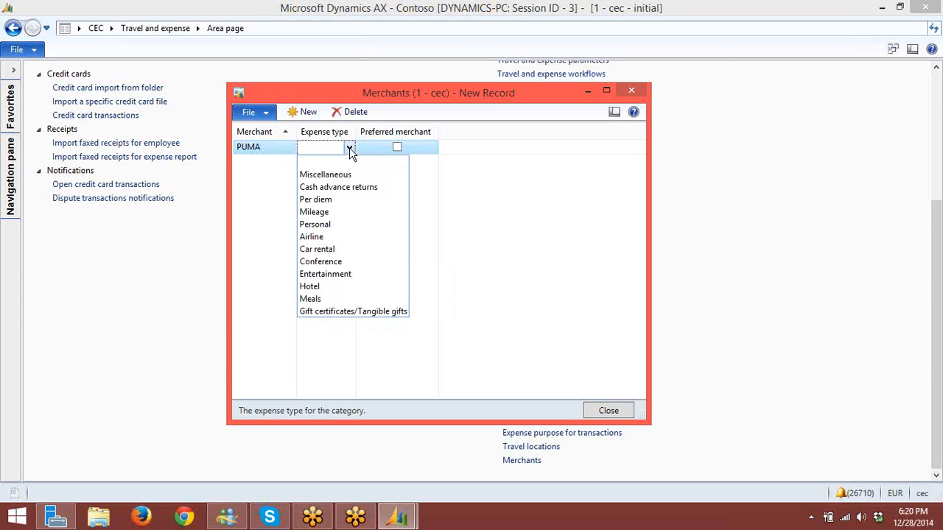
- Replace the new record's merchant name with ITC
left_click(280, 148)
left_click(281, 148)
key("BackSpace")
key("BackSpace")
key("BackSpace")
key("BackSpace")
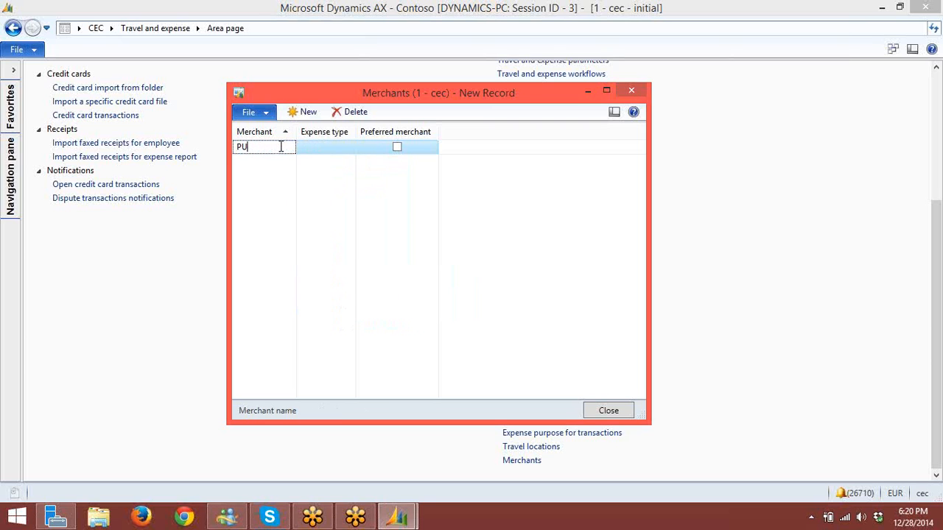
type("ITC")
key("Tab")
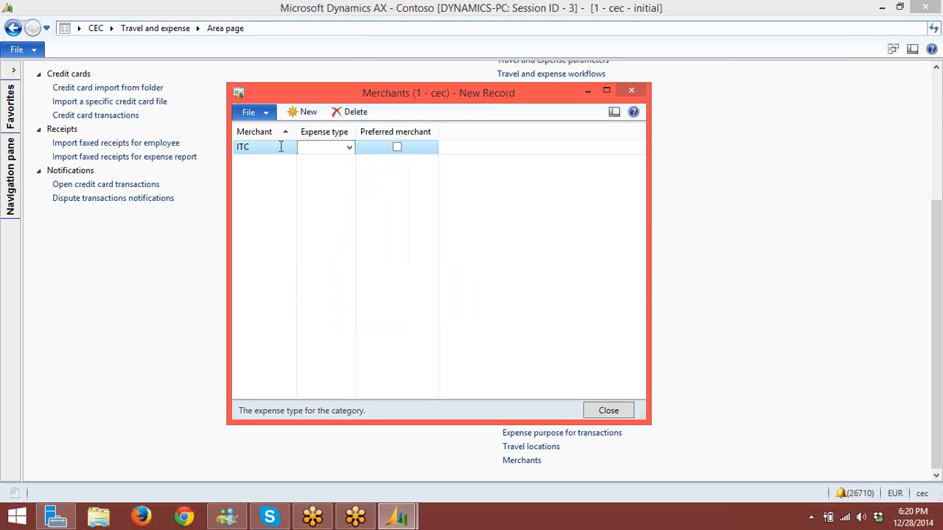
- Set ITC's expense type to Hotel, flag it as a preferred merchant, and close the Merchants form
left_click(349, 148)
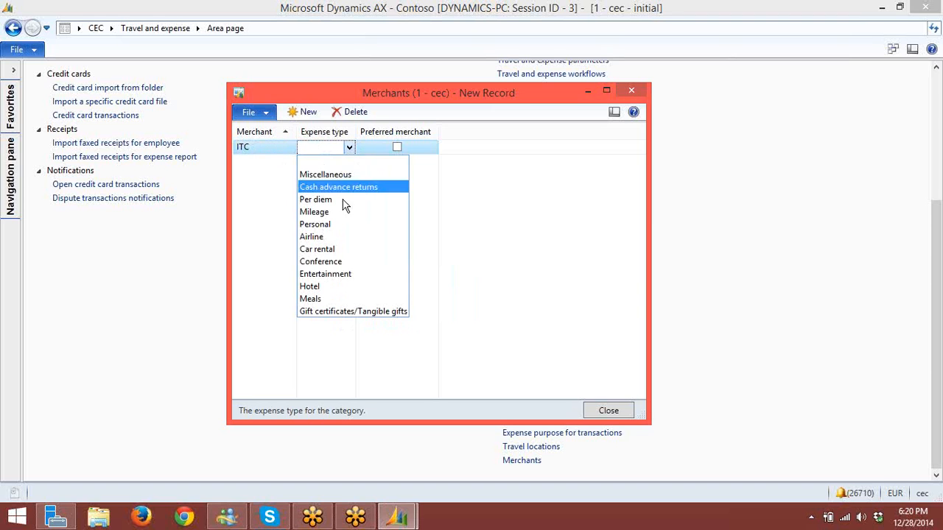
left_click(336, 287)
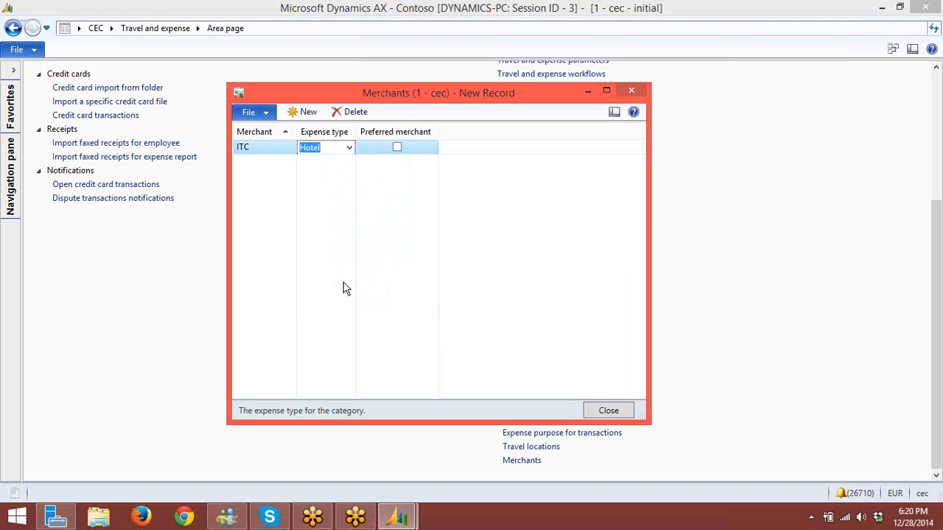
left_click(397, 149)
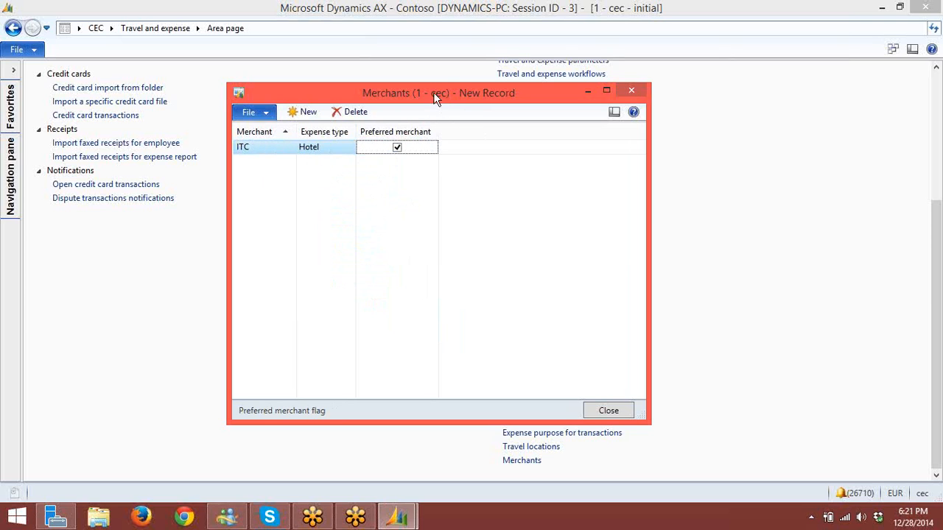
left_click(632, 89)
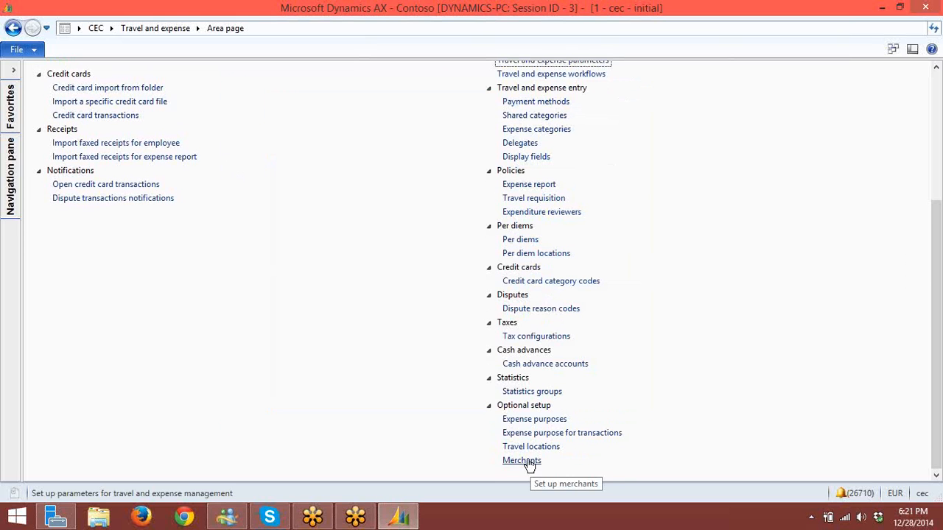
- Switch to company CEE, open its Merchants form from Travel and expense, and reposition the form nearer the screen's center
left_click(78, 31)
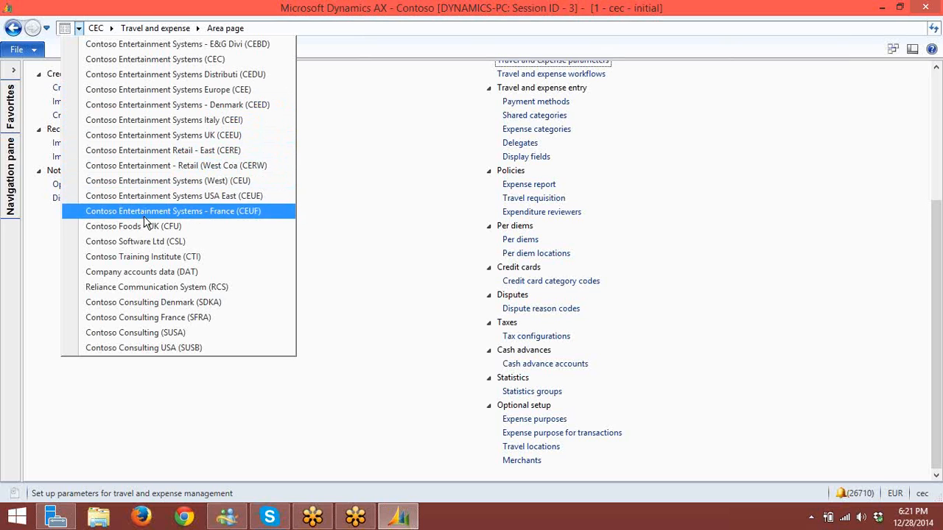
left_click(197, 90)
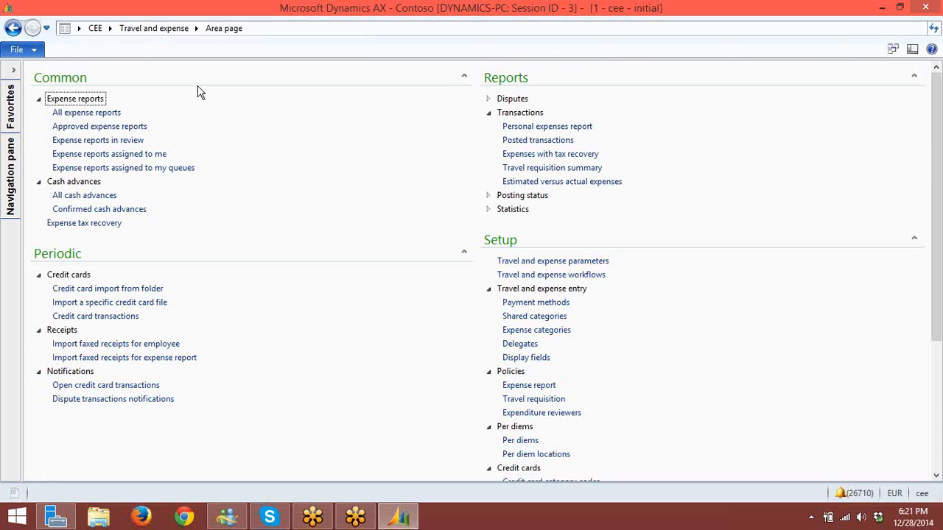
scroll(309, 354, "down", 4)
scroll(540, 470, "down", 1)
left_click(536, 462)
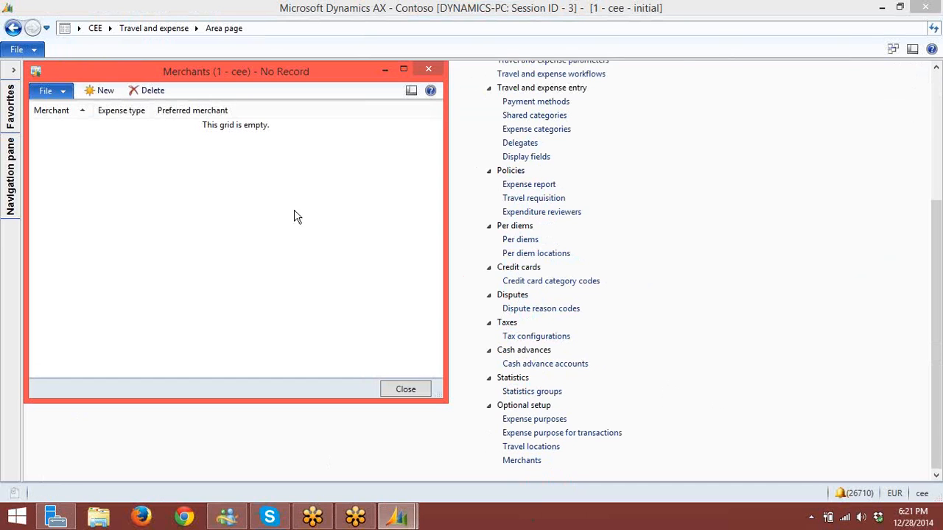
left_click_drag(213, 69, 448, 75)
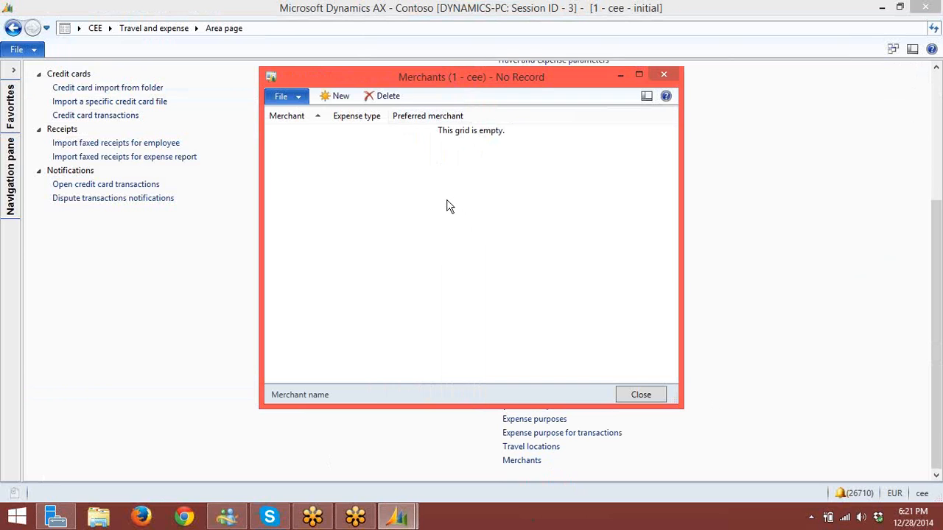
- Add a new merchant record named City CAB in company CEE and look through the available expense types
key("ctrl+n")
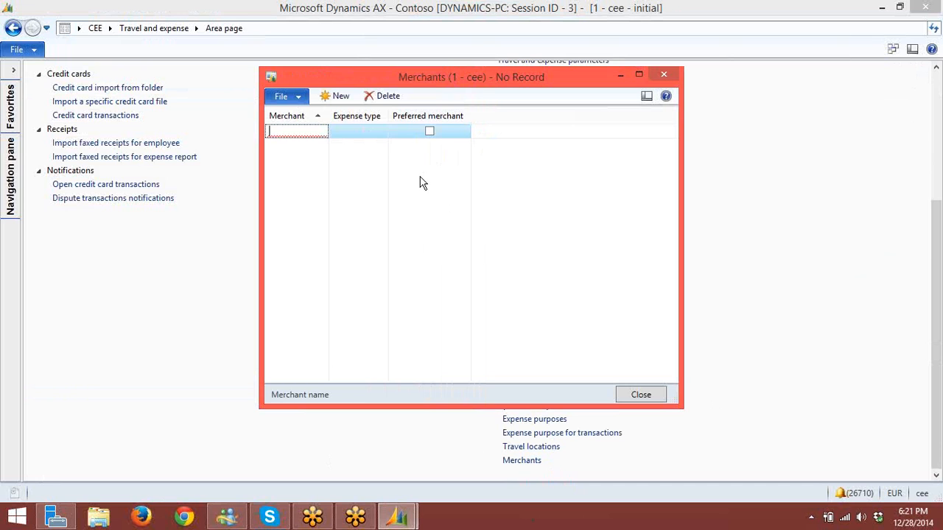
left_click(381, 133)
left_click(383, 133)
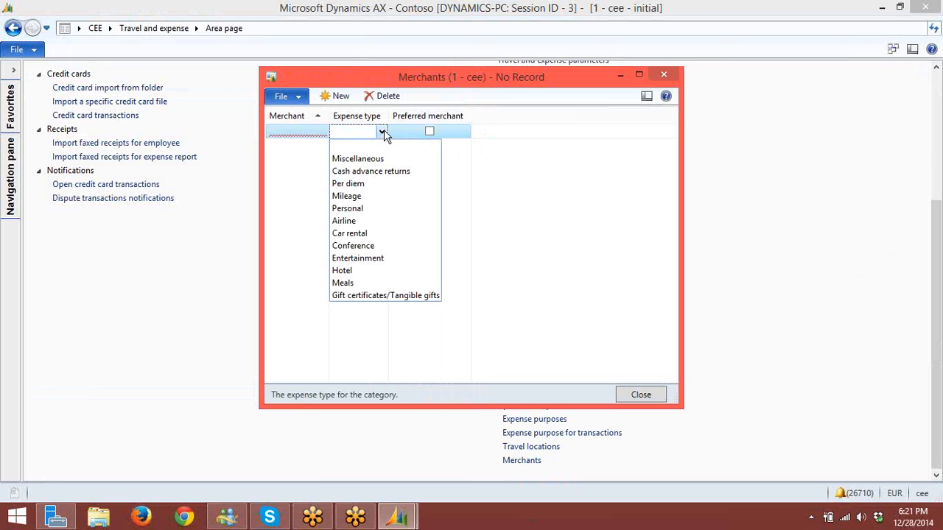
left_click(306, 131)
left_click(306, 131)
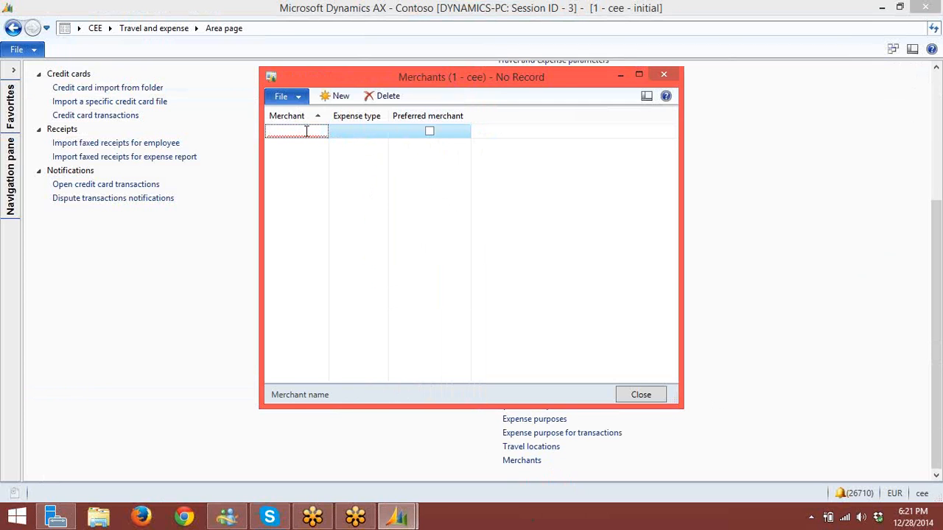
type("City CAB")
key("Tab")
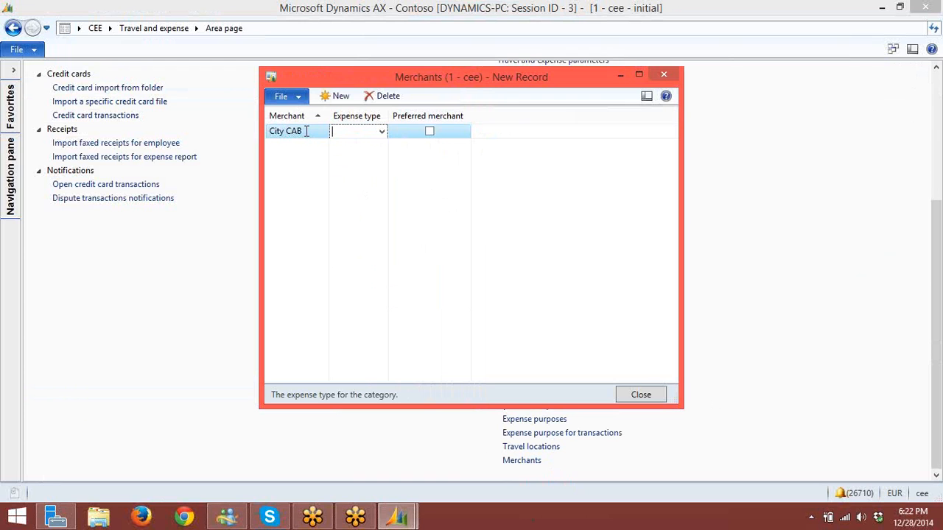
left_click(382, 131)
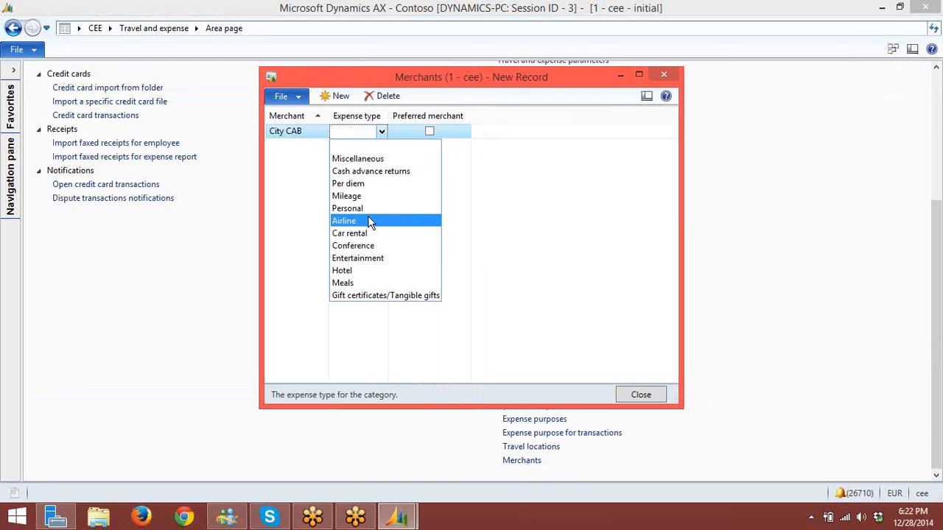
- Replace the new record's merchant name with Air INDIA
left_click(309, 134)
left_click(309, 132)
key("BackSpace")
key("BackSpace")
key("BackSpace")
key("BackSpace")
key("BackSpace")
key("BackSpace")
key("BackSpace")
key("BackSpace")
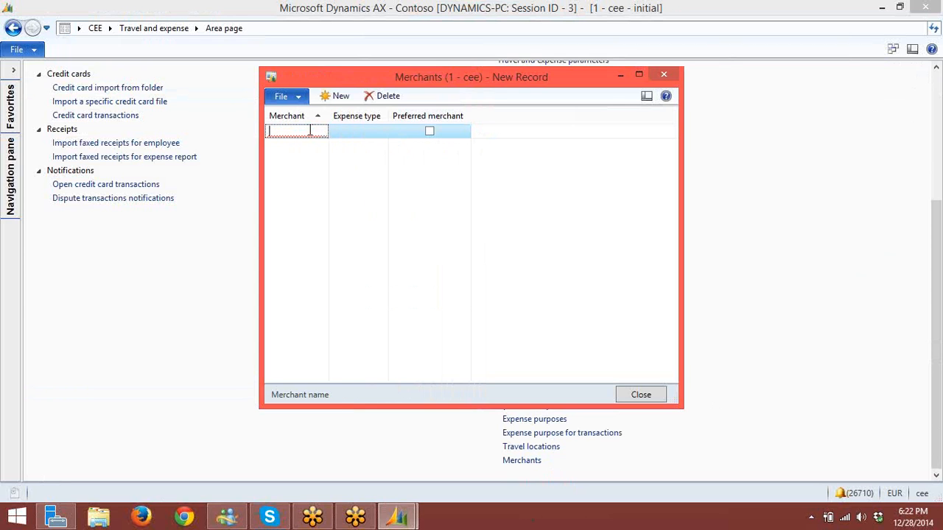
type("Air INDIA")
key("Tab")
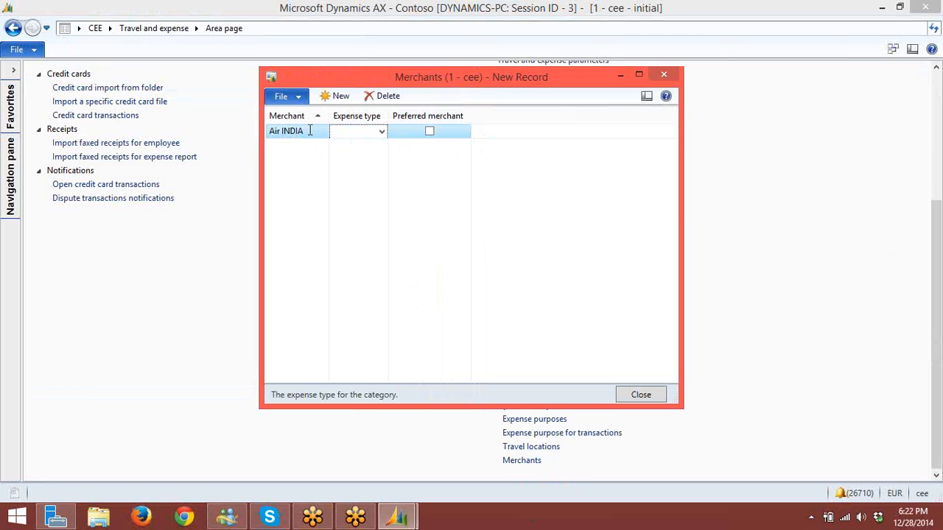
- Set Air INDIA's expense type to Airline and flag it as a preferred merchant
left_click(381, 131)
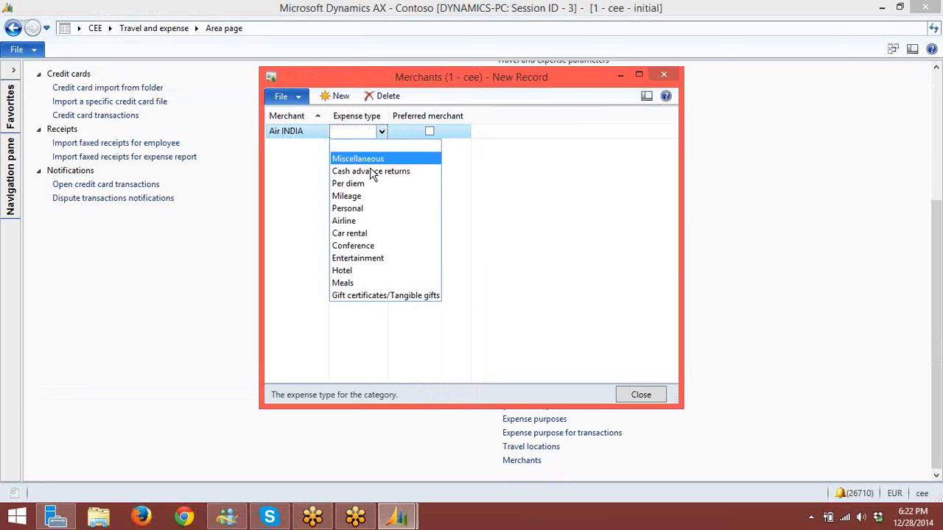
left_click(360, 221)
left_click(430, 132)
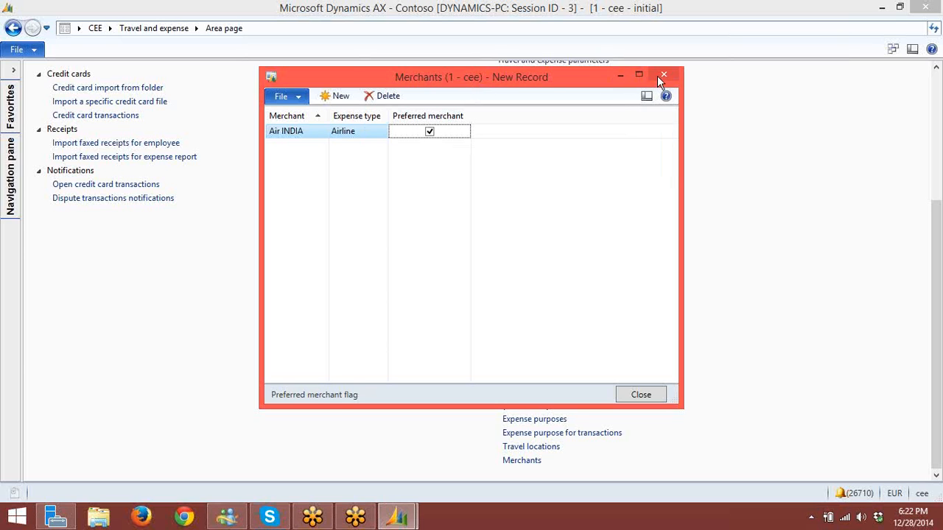
- Open the TrvExpMerchant form in the AOT from the Expense type field's personalization information and examine its data source's properties
left_click(341, 134)
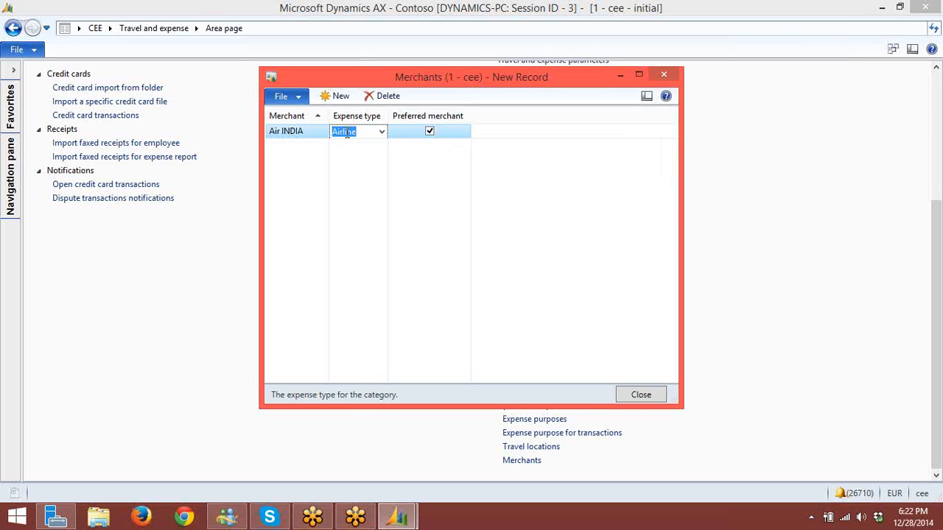
right_click(346, 133)
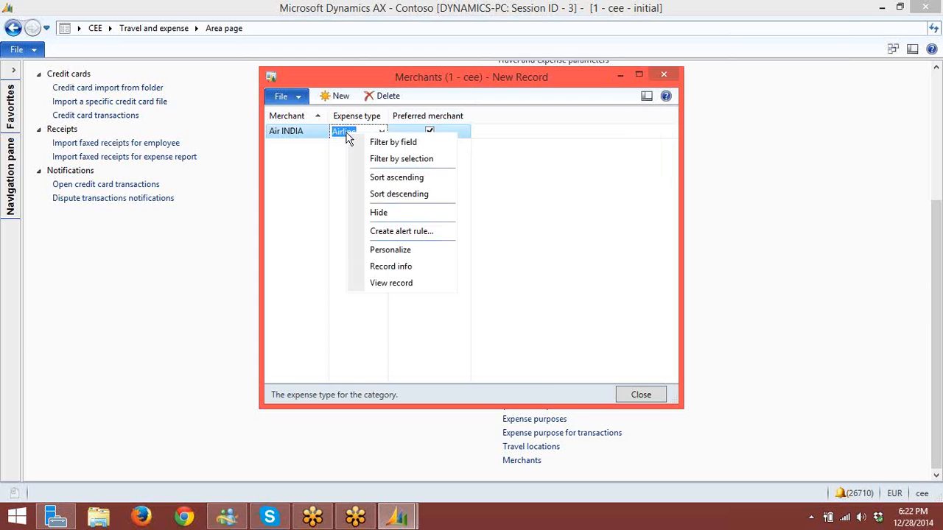
left_click(389, 251)
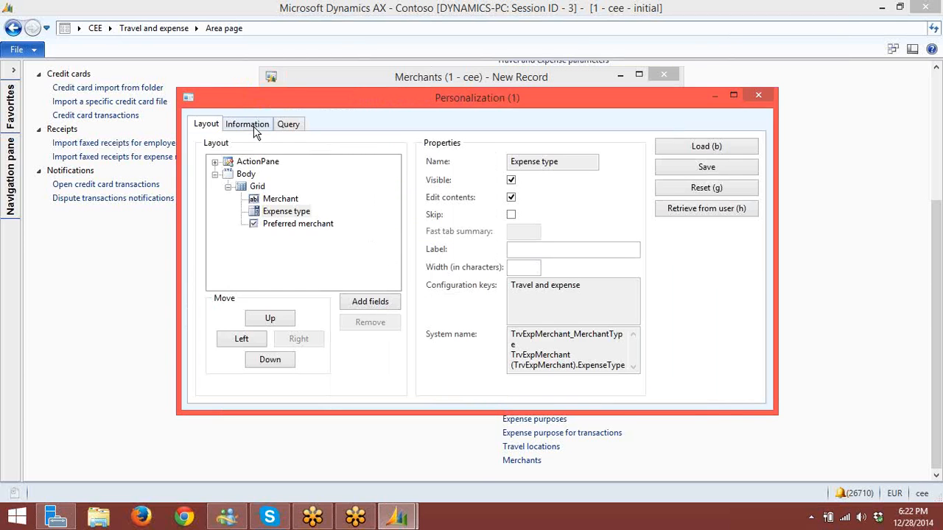
left_click(249, 124)
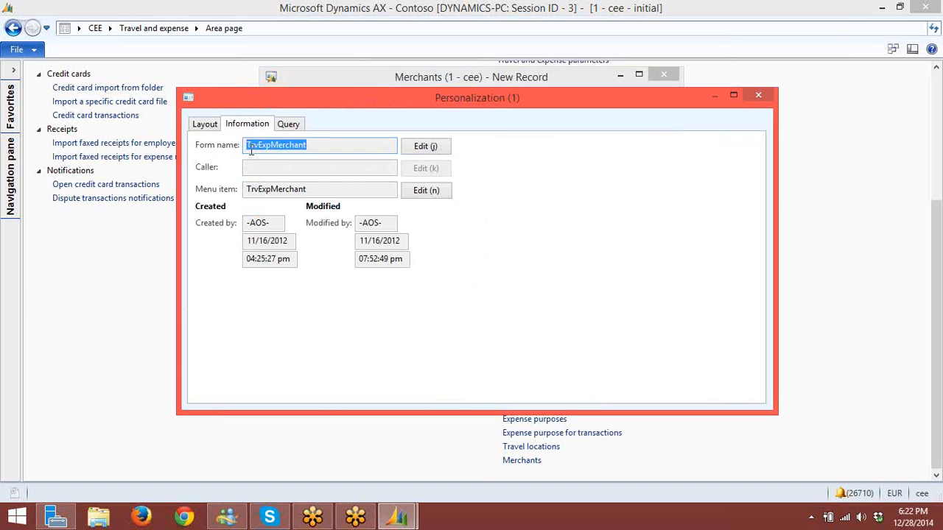
left_click(423, 148)
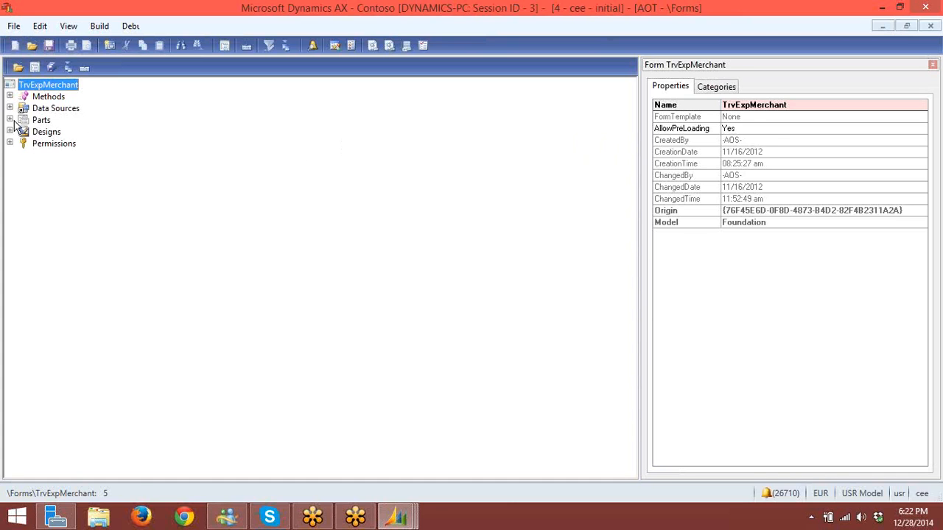
left_click(9, 108)
left_click(69, 120)
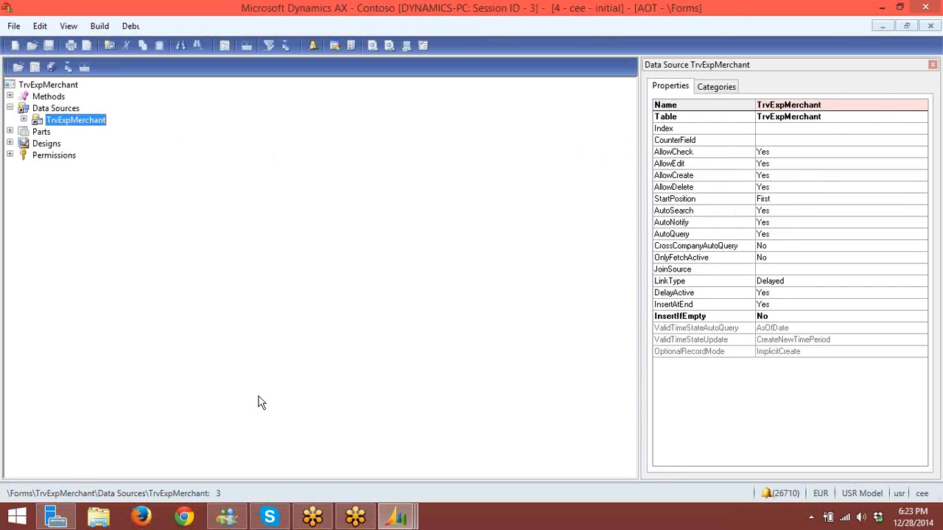
- Open SQL Server Management Studio, connect to the local server, and expand its Databases folder
left_click(17, 517)
left_click(410, 144)
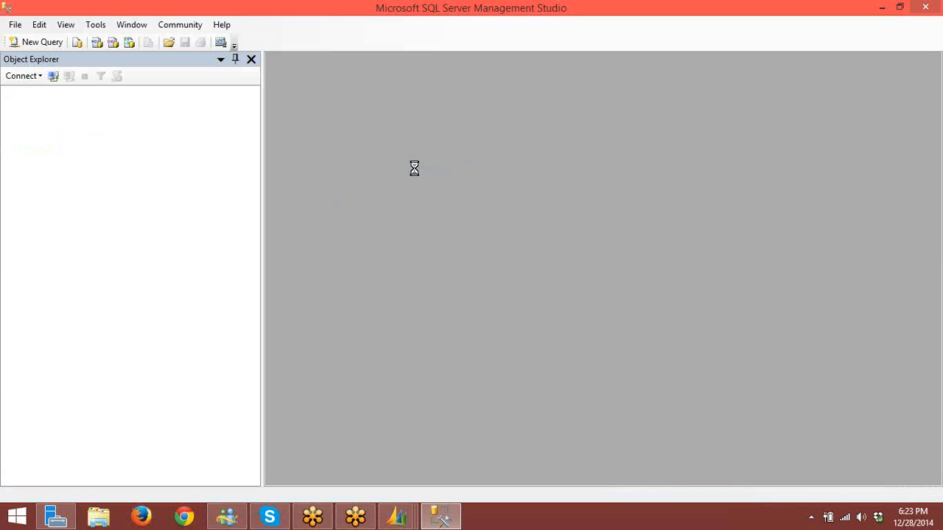
left_click(402, 280)
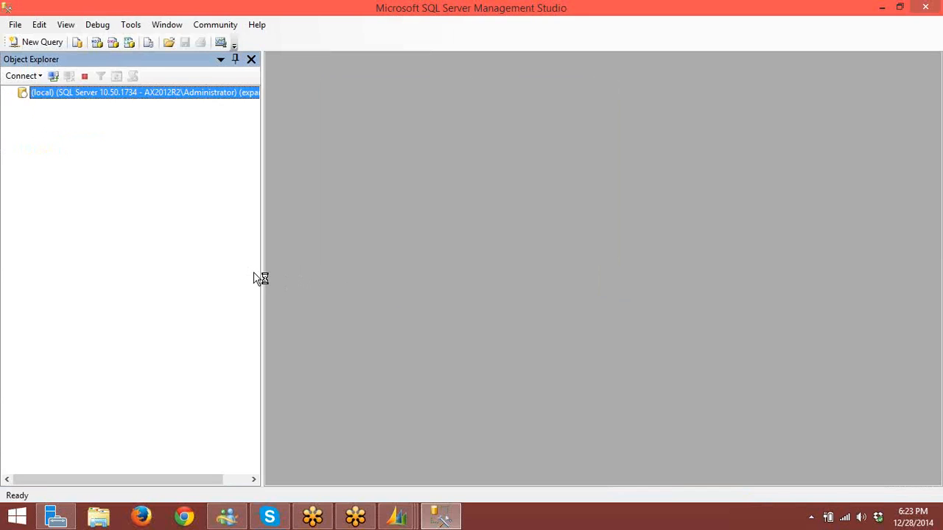
key("Down")
key("Right")
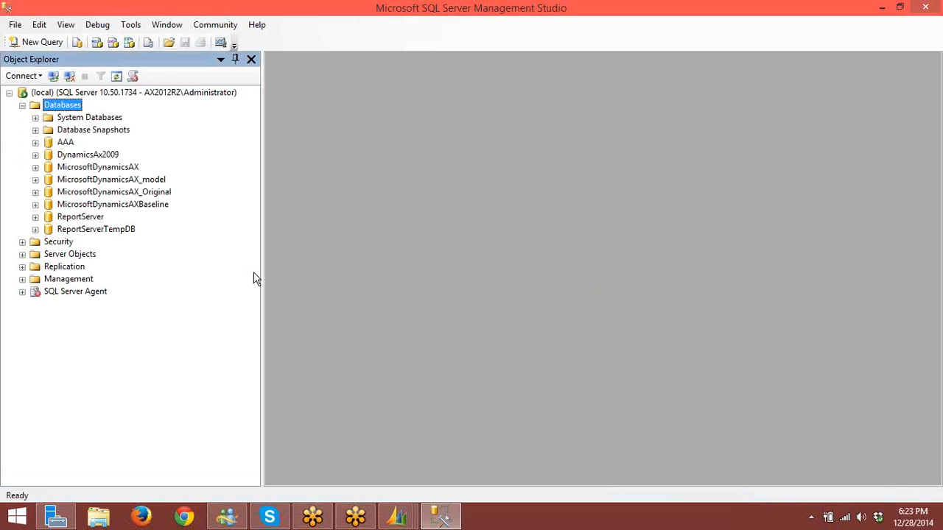
- Expand the MicrosoftDynamicsAX database and its Tables folder
key("Down")
key("Down")
key("Down")
key("Down")
key("Down")
key("Right")
key("Down")
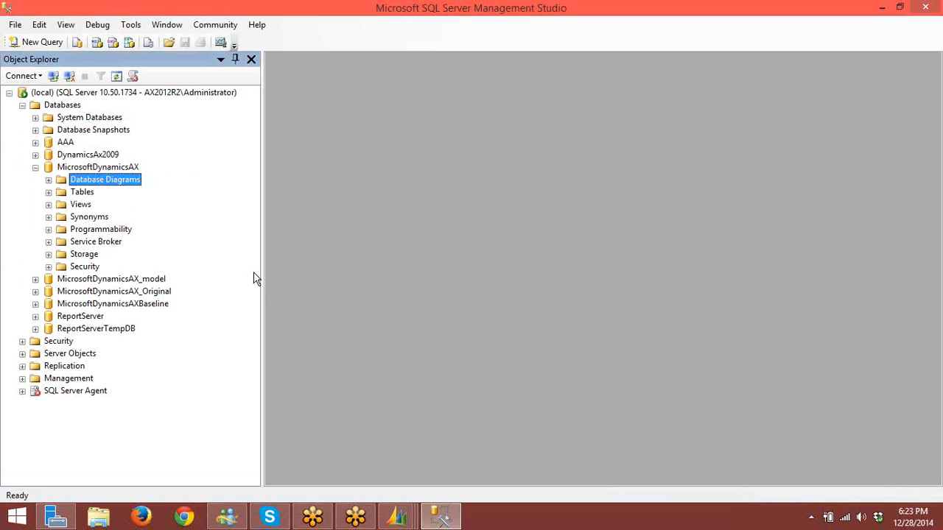
key("Down")
key("Right")
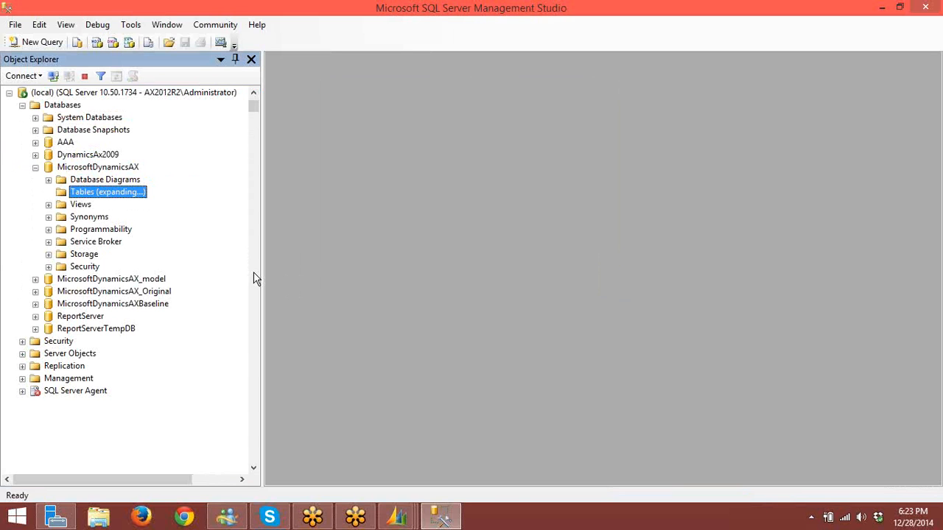
- Locate the dbo.TRVEXPMERCHANT table and open its top 200 rows for editing
key("Down")
key("Down")
key("Down")
key("Down")
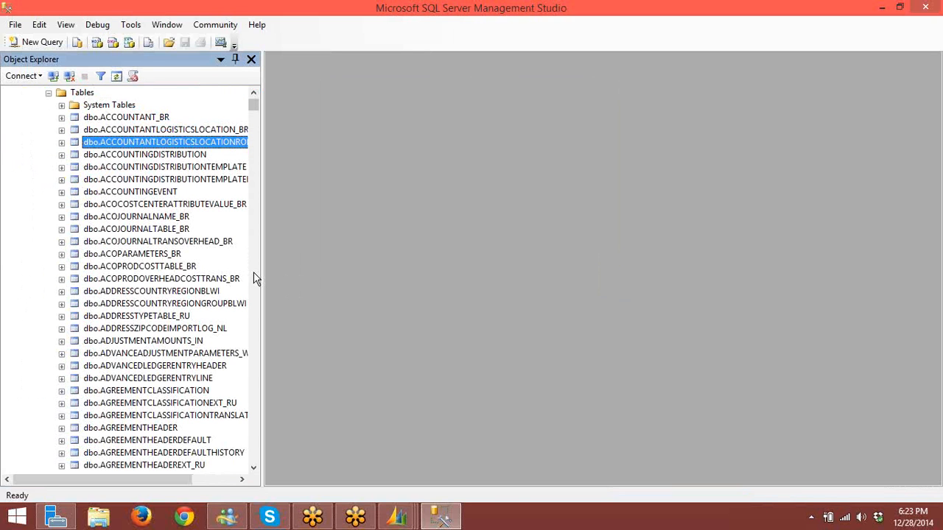
key("Down")
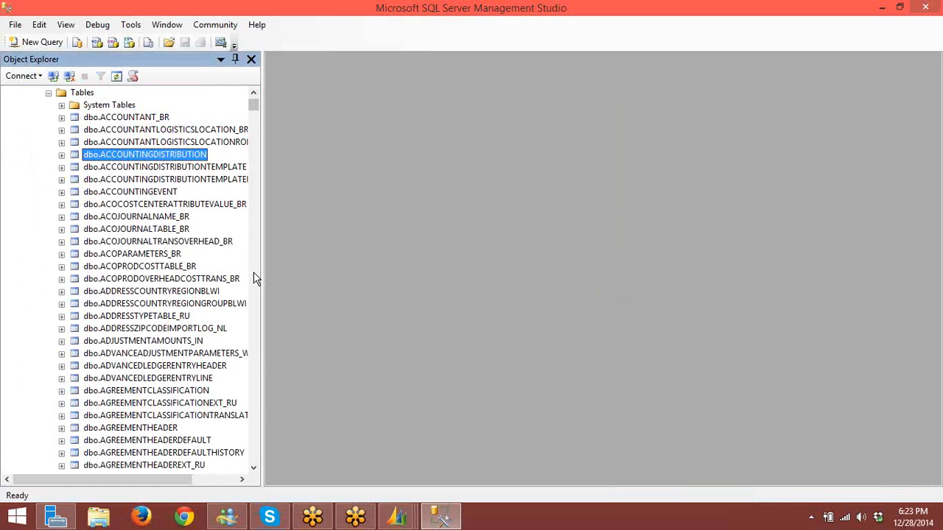
type("trvex")
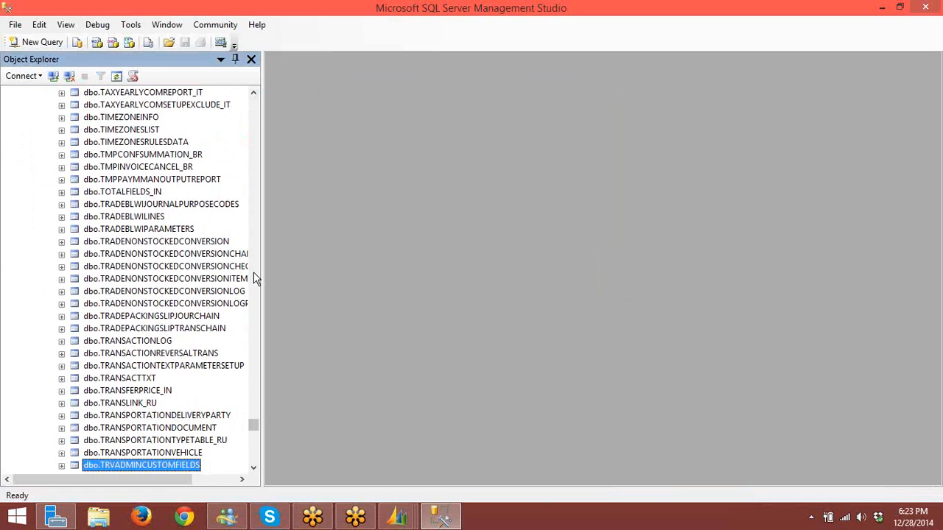
type("pm")
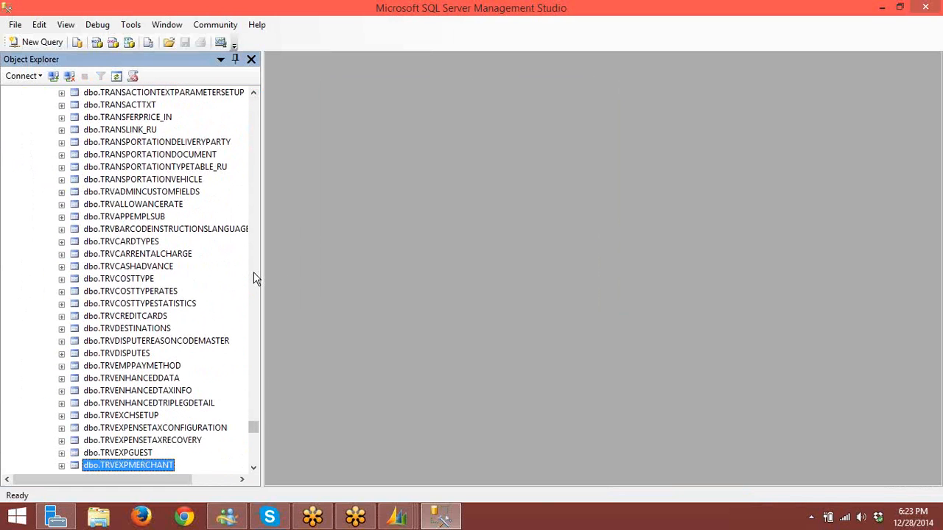
scroll(253, 278, "down", 4)
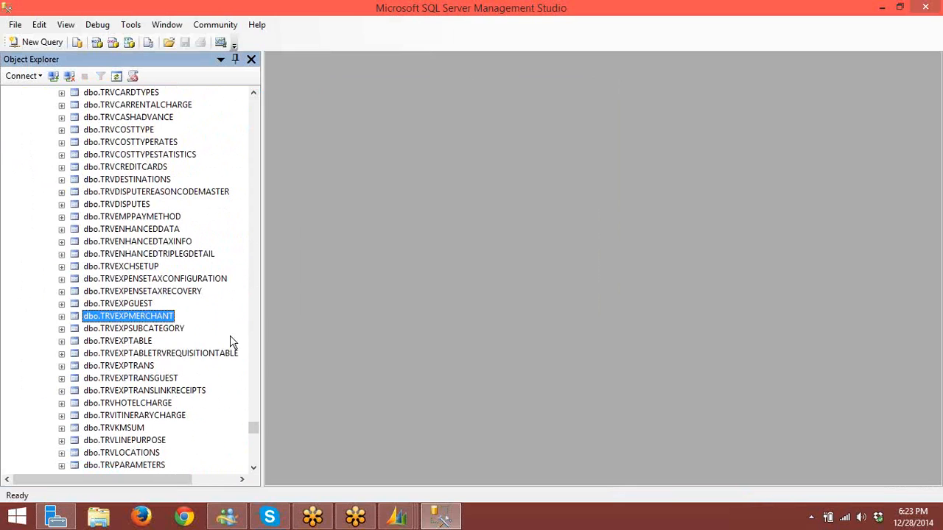
right_click(152, 315)
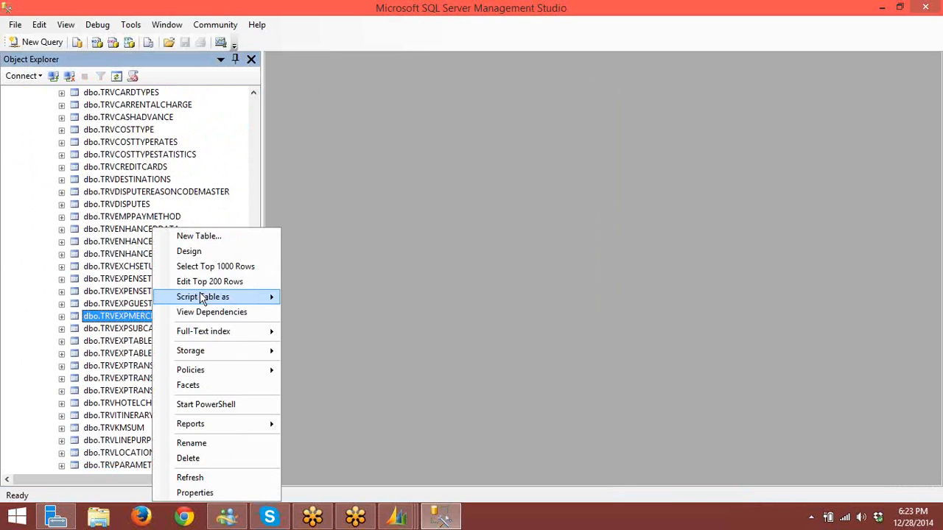
left_click(253, 282)
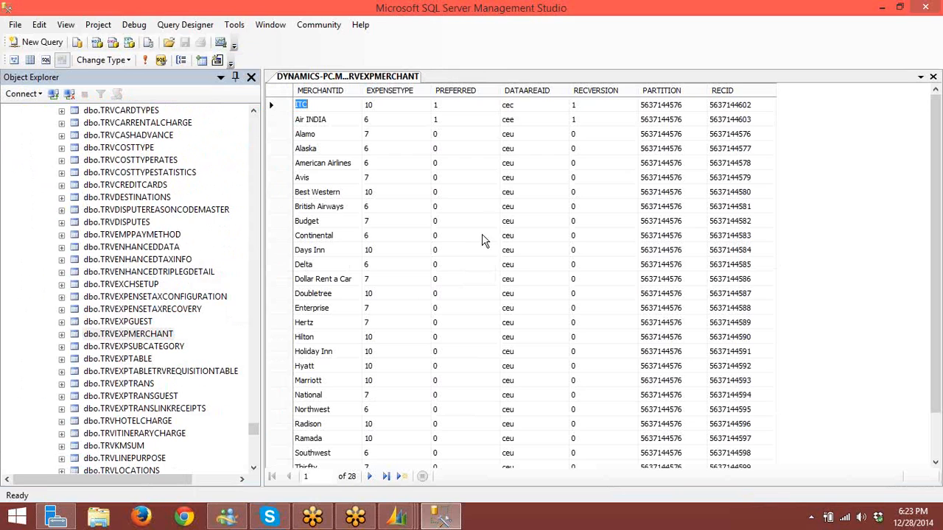
- Examine the DATAAREAID values in the merchant table, highlighting the ITC row and the Air INDIA row in turn
left_click(518, 251)
left_click(520, 294)
left_click(318, 108)
left_click(274, 110)
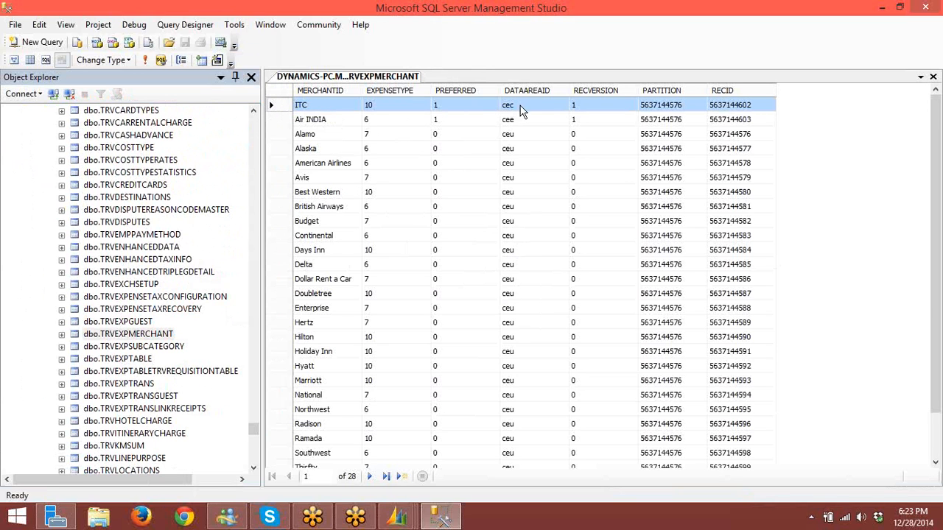
left_click(274, 118)
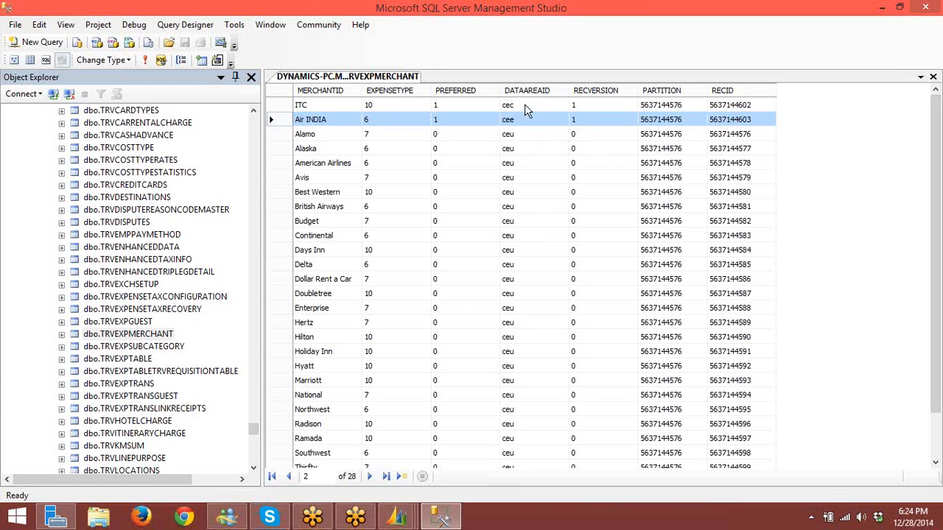
- Switch to Dynamics AX, open the TrvExpMerchant form in the AOT, and open the table used by its TrvExpMerchant data source
mouse_move(398, 518)
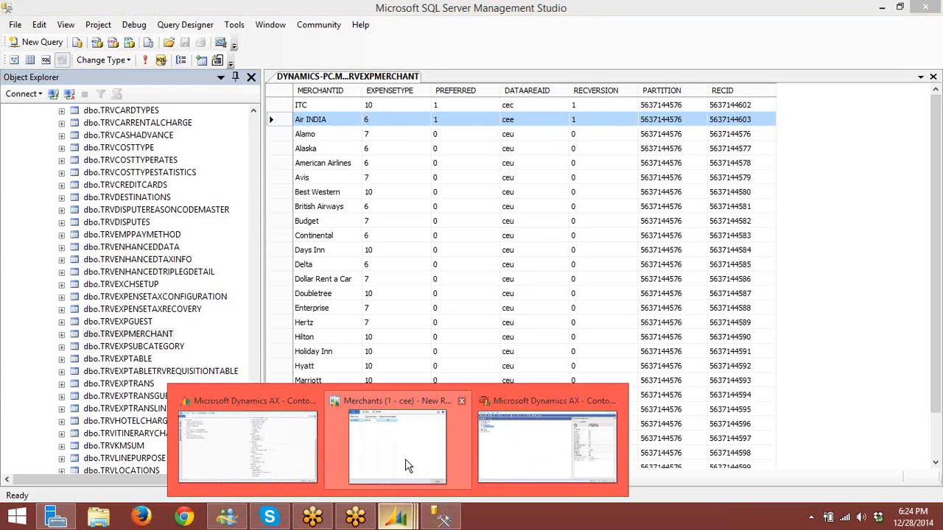
left_click(405, 459)
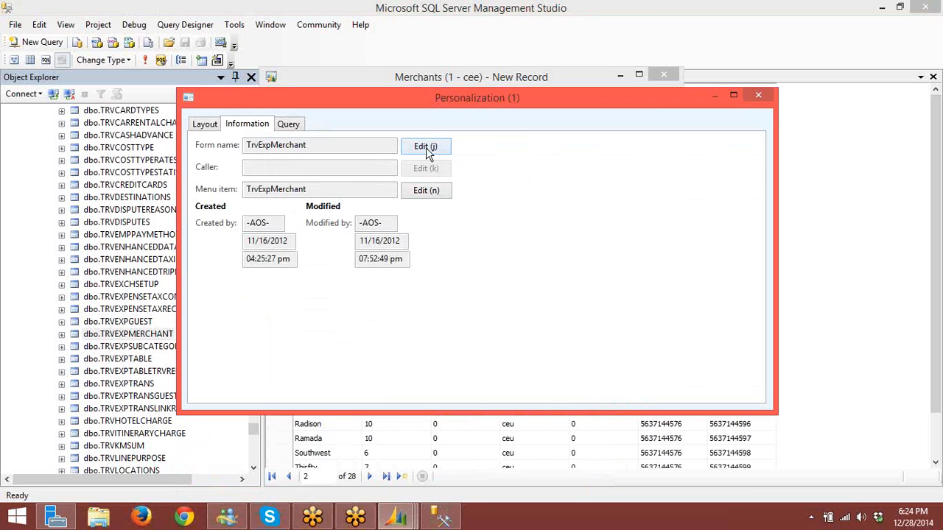
left_click(426, 147)
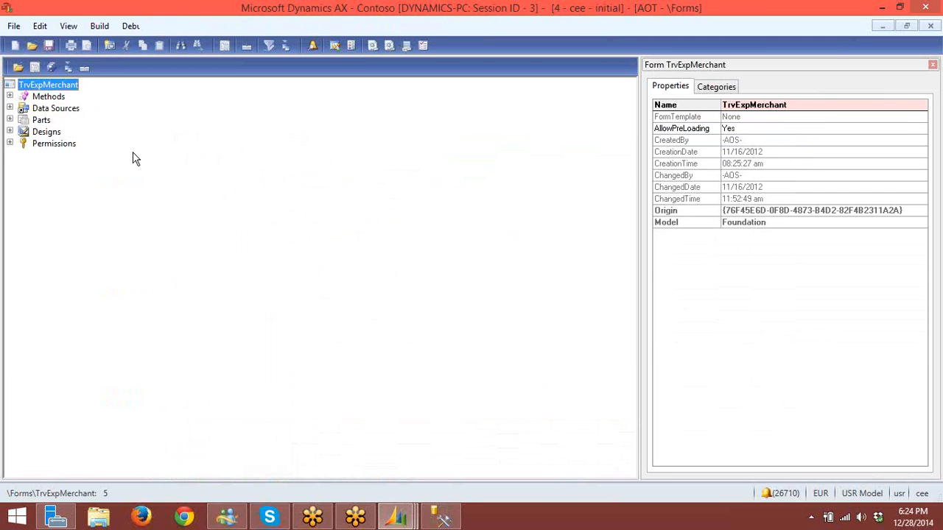
left_click(12, 109)
right_click(74, 121)
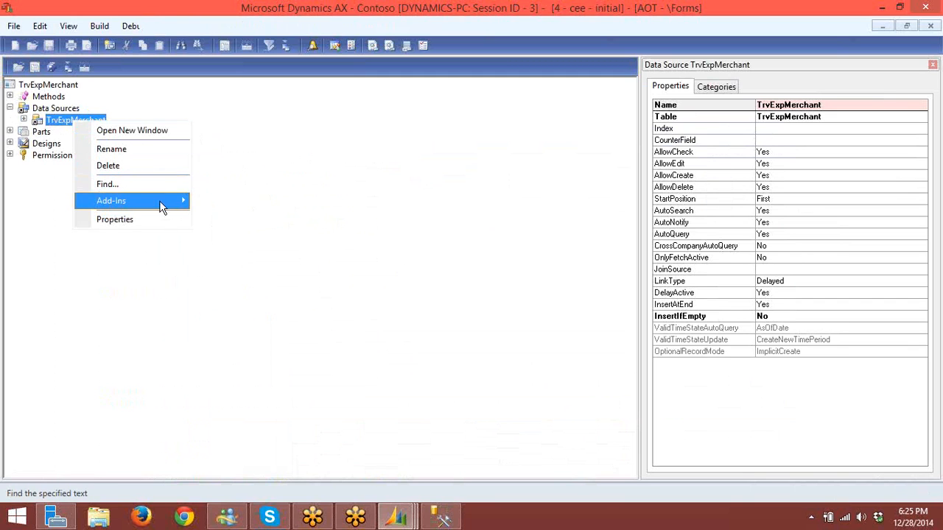
mouse_move(165, 200)
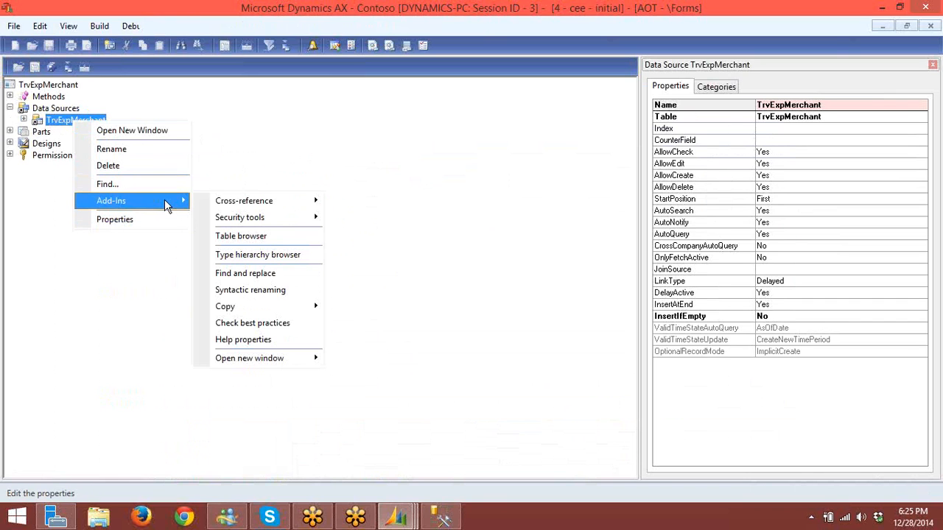
mouse_move(271, 361)
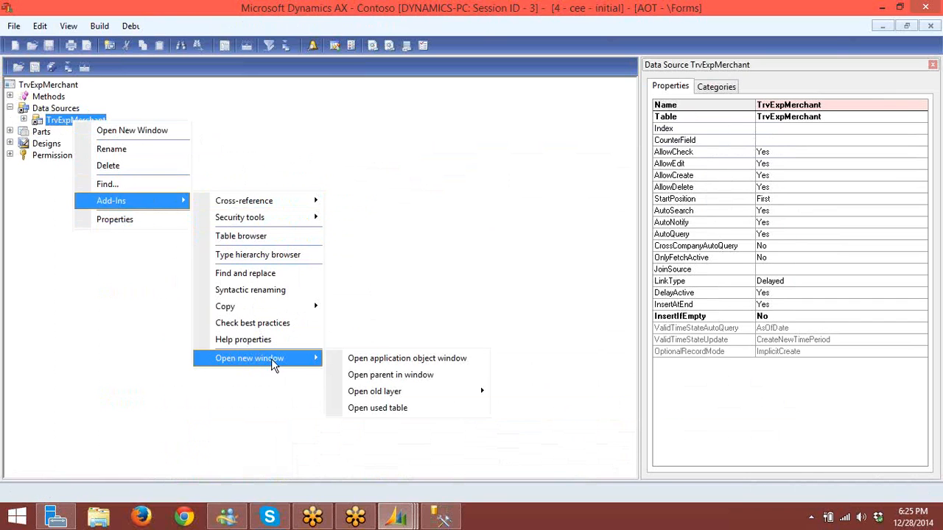
left_click(391, 411)
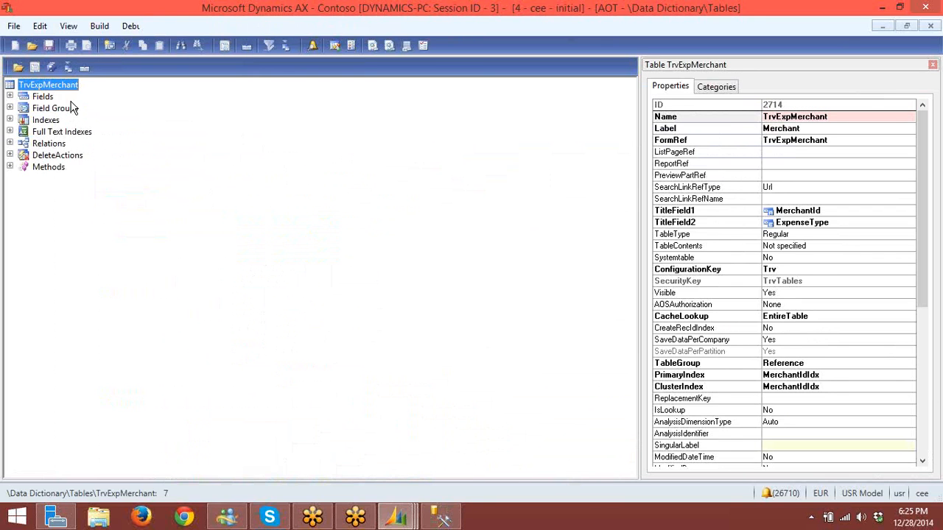
- Browse the TrvExpMerchant records with full column headings, close the browser, and check the Days Inn row's DATAAREAID in SQL Server Management Studio
right_click(64, 84)
left_click(110, 93)
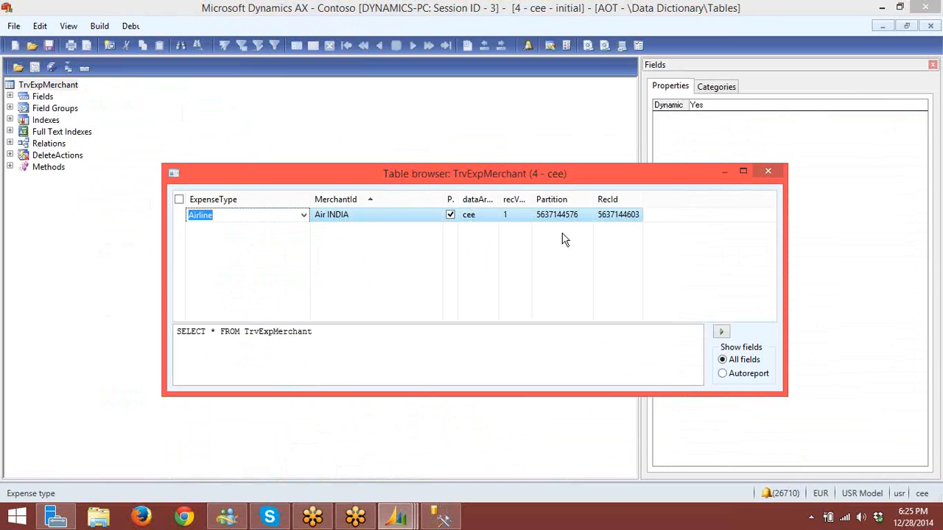
mouse_move(501, 199)
left_mouse_down()
mouse_move(526, 199)
mouse_move(491, 199)
left_mouse_up()
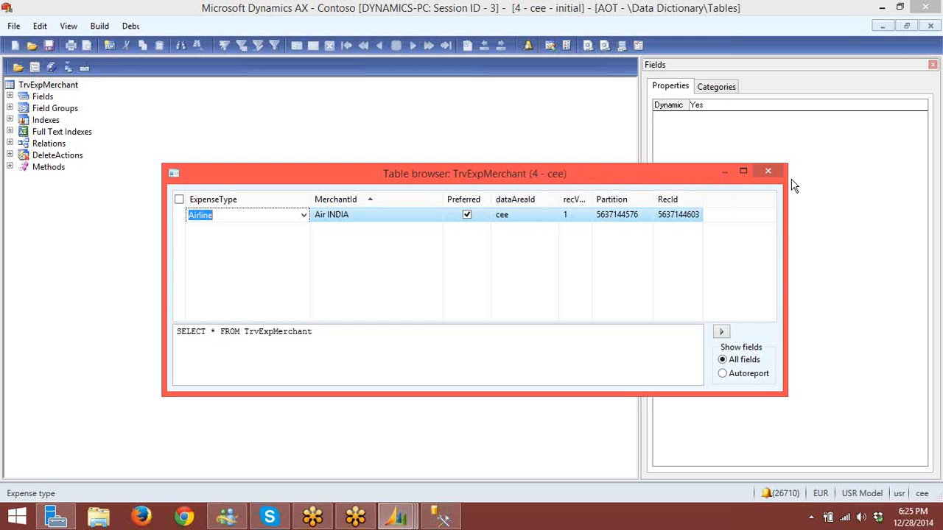
left_click(766, 170)
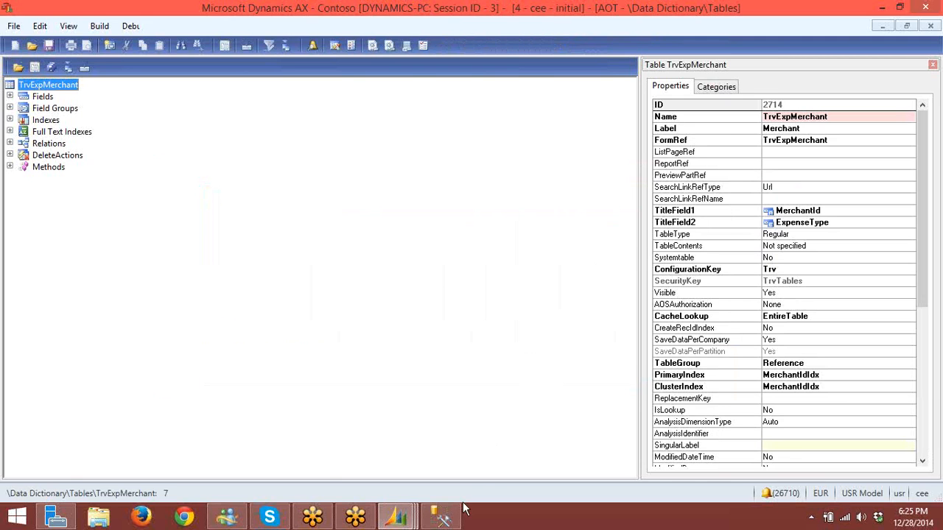
left_click(445, 517)
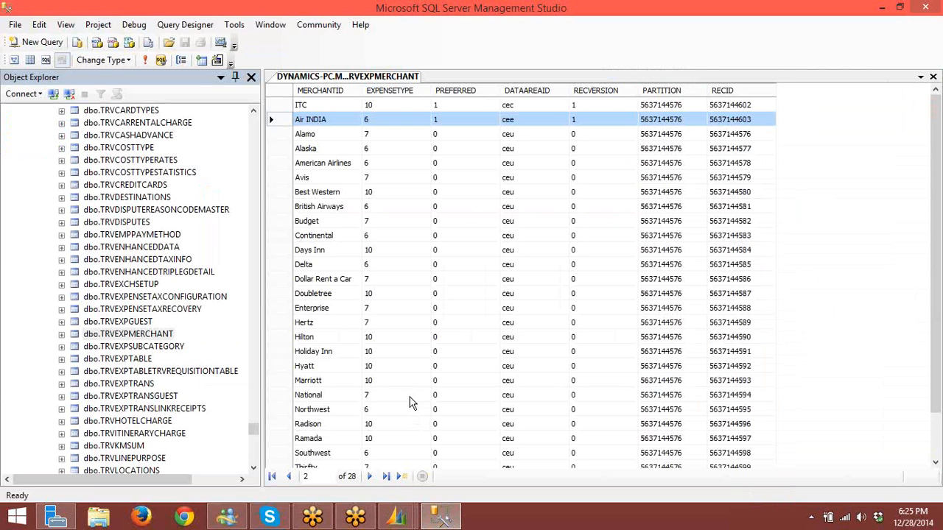
left_click(514, 251)
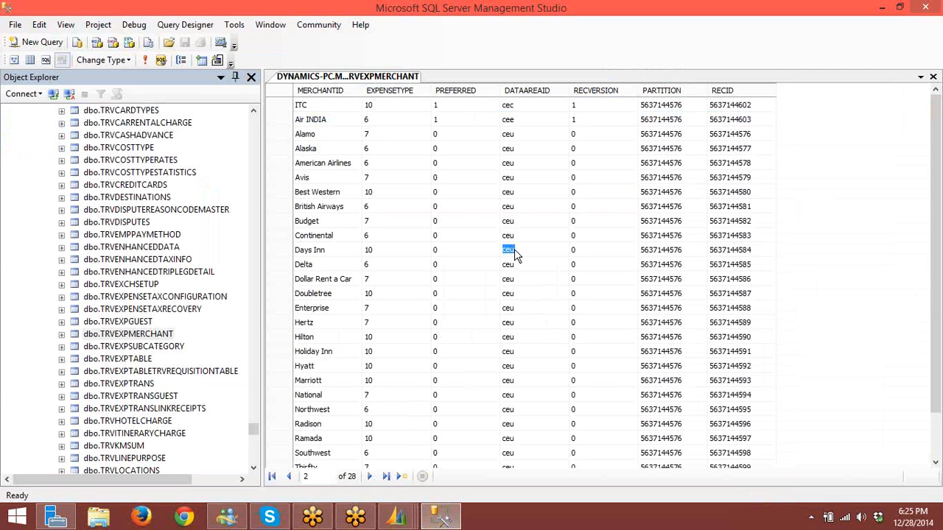
- Return to the Dynamics AX main workspace and change the company to Contoso Entertainment Systems (West) (CEU)
left_click(396, 517)
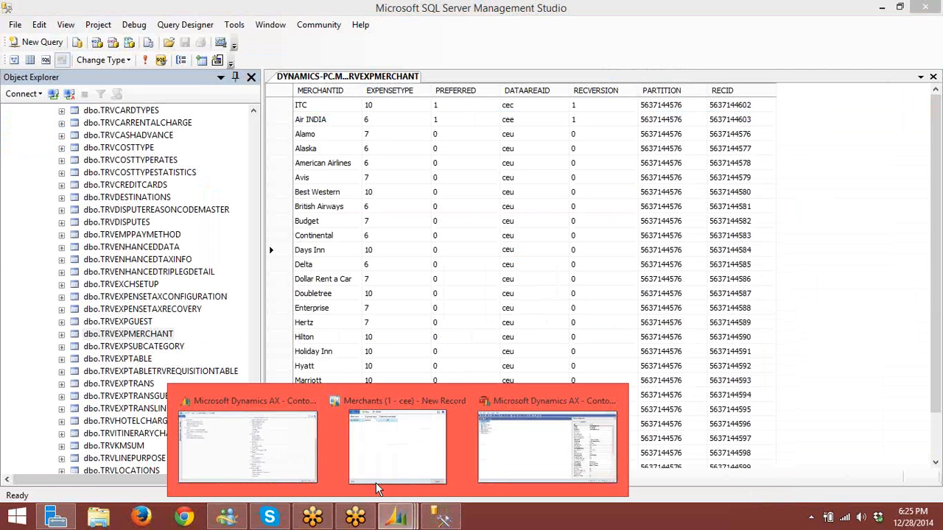
left_click(253, 447)
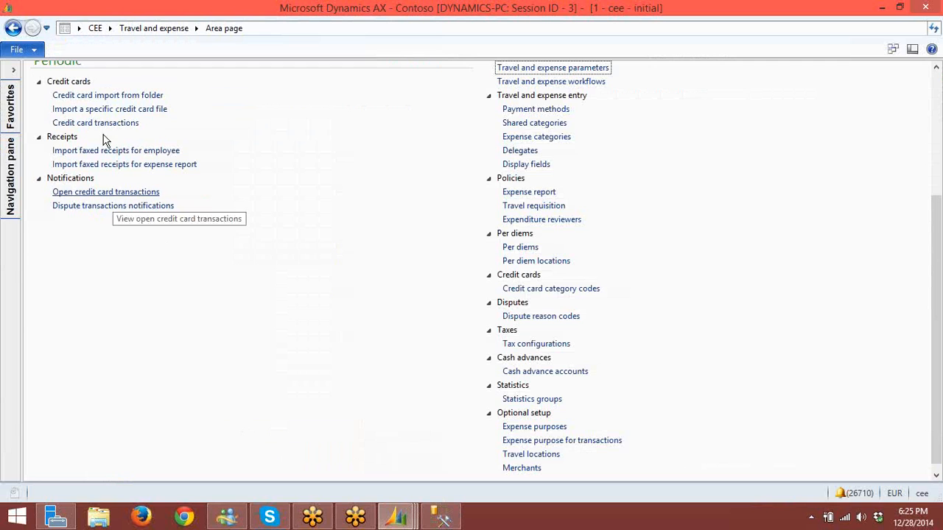
left_click(79, 29)
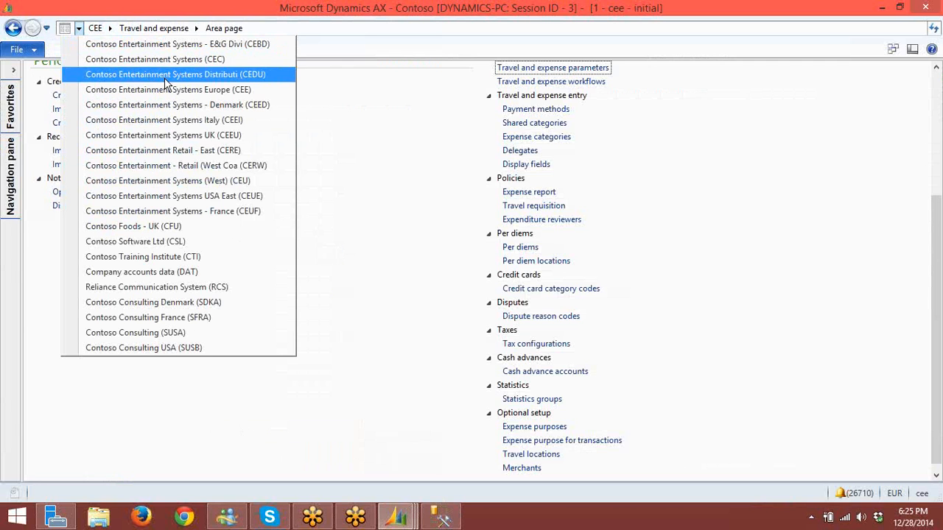
left_click(213, 184)
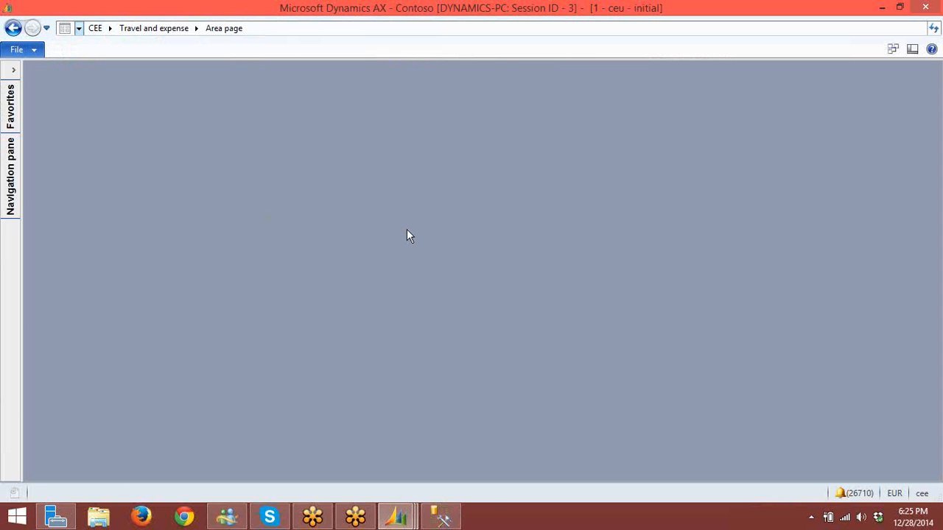
- Open the Merchants form from the CEU travel and expense setup, look through the merchant list, and close the form
scroll(407, 236, "down", 10)
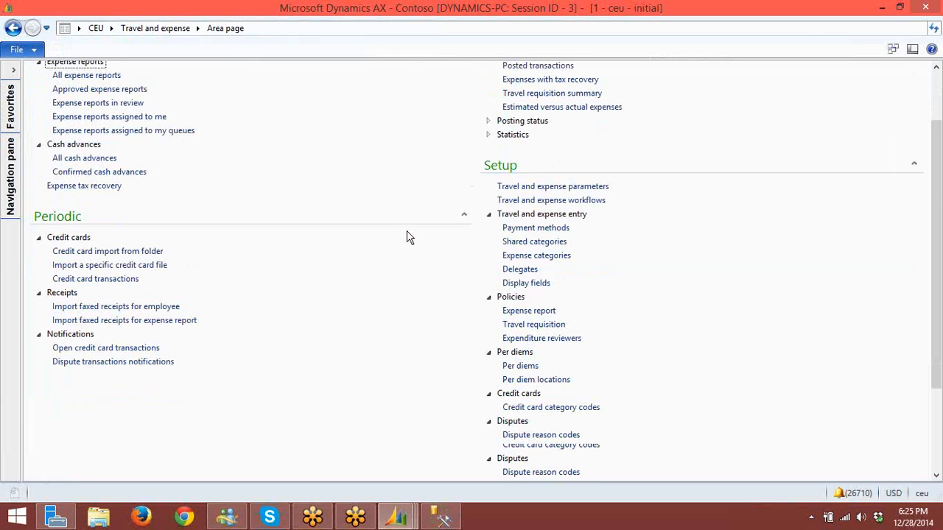
left_click(522, 461)
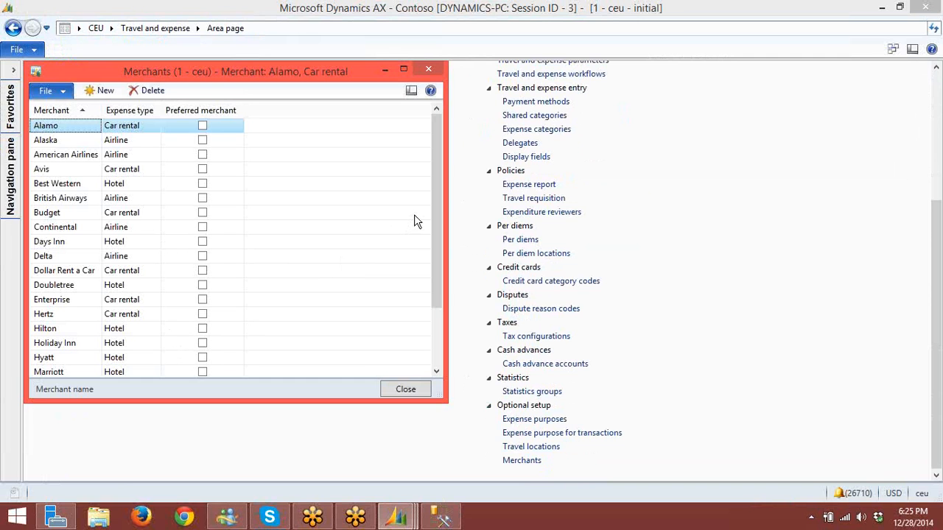
left_click(435, 263)
left_click(436, 274)
left_click_drag(436, 274, 436, 160)
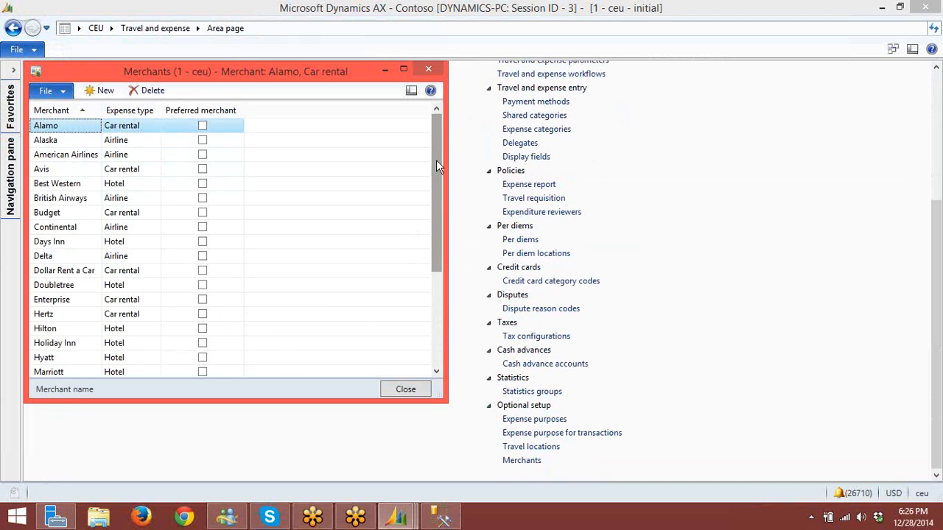
left_click(429, 70)
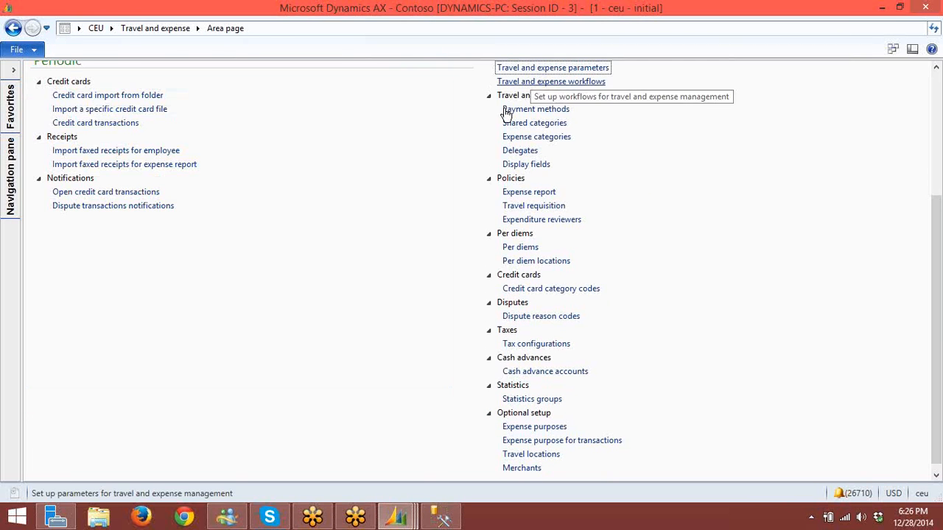
- Close the Personalization window, the company change message, and the Merchants form of company CEE
left_click(439, 517)
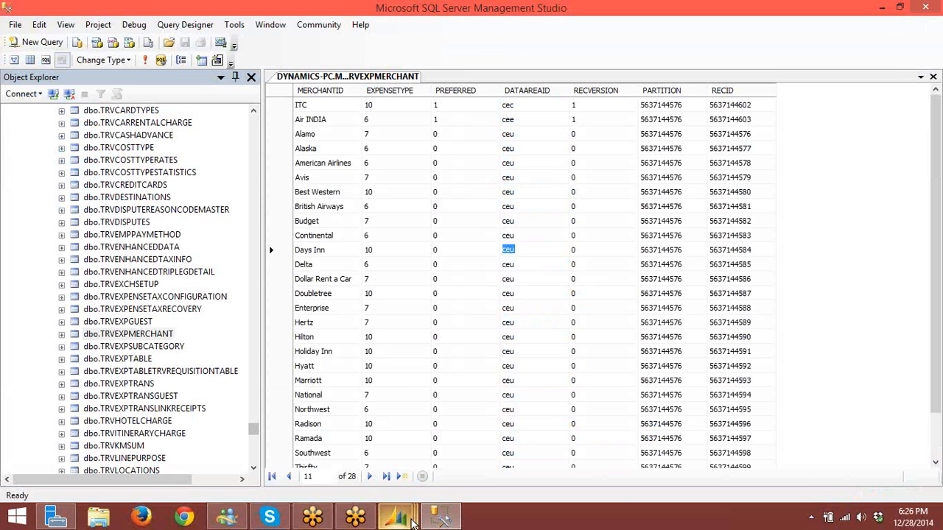
left_click(400, 518)
left_click(377, 450)
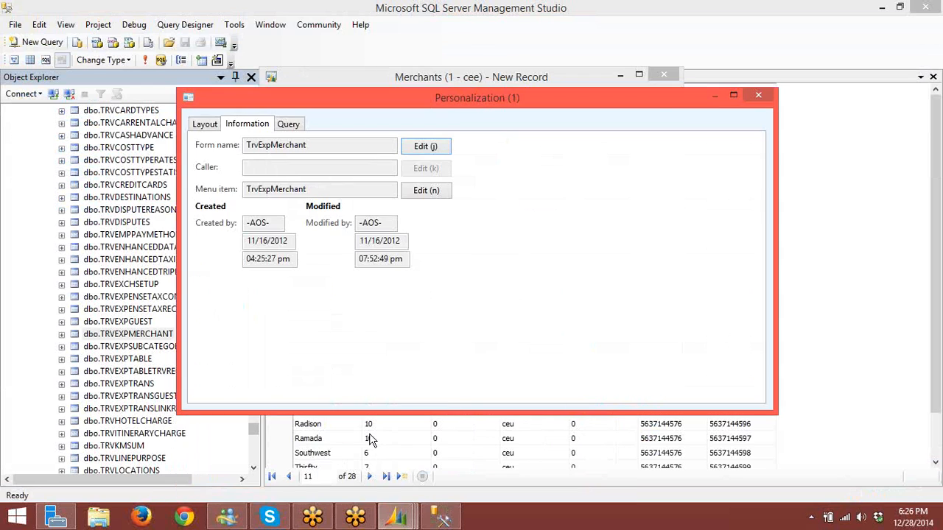
key("Escape")
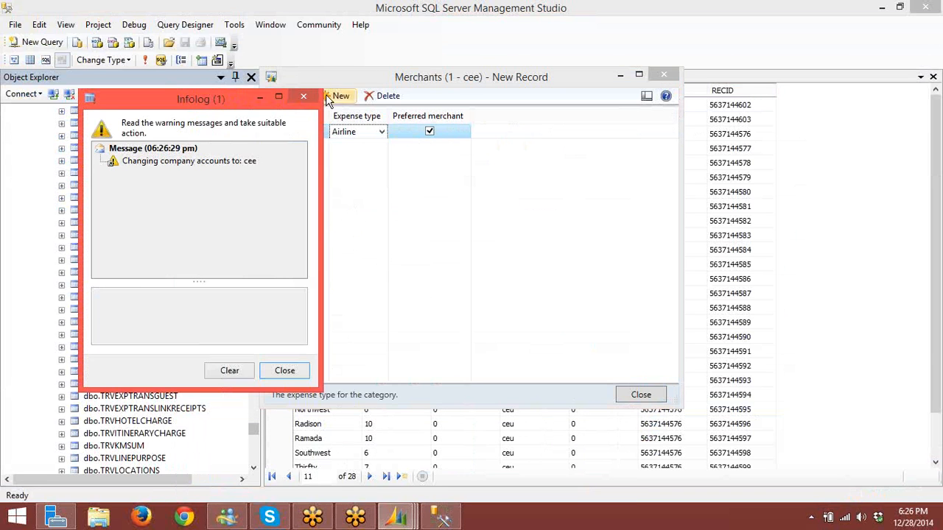
left_click(302, 96)
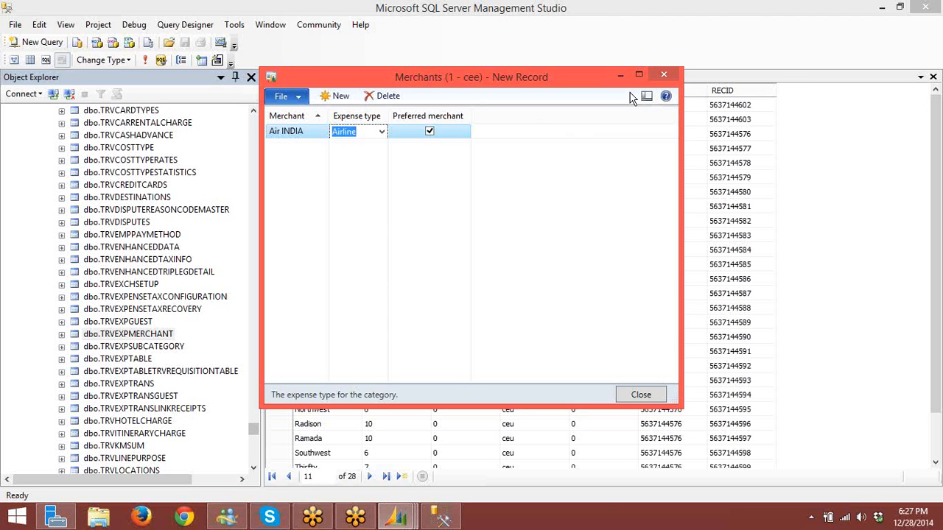
left_click(663, 74)
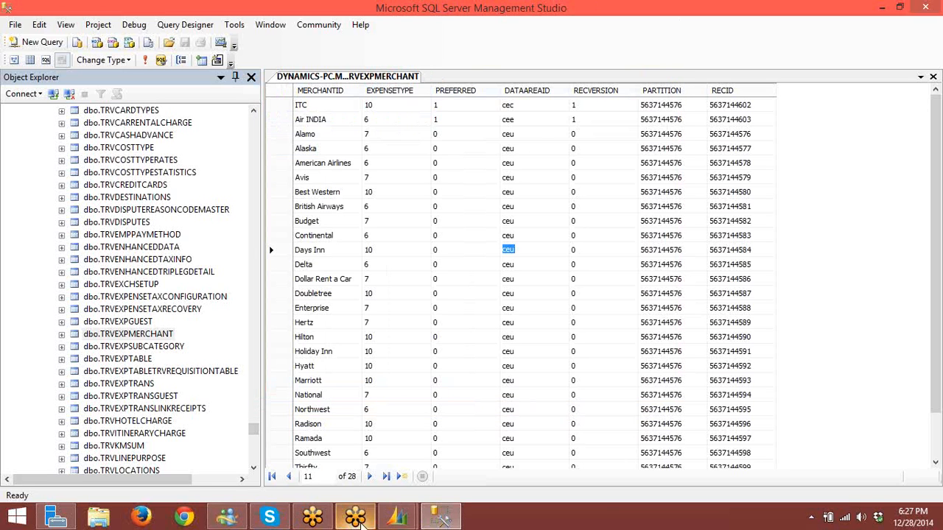
- Close SQL Server Management Studio, dismiss the Infolog, and close the existing development workspace
left_click(407, 515)
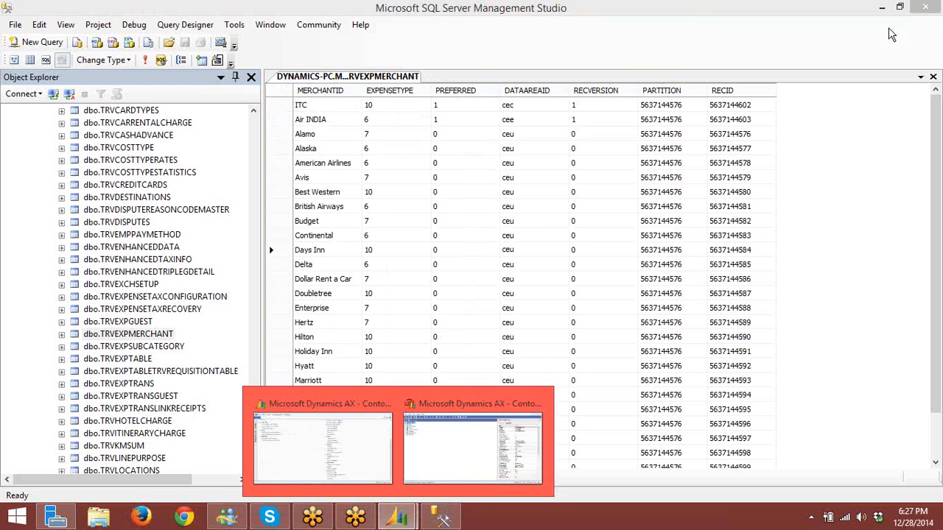
left_click(921, 9)
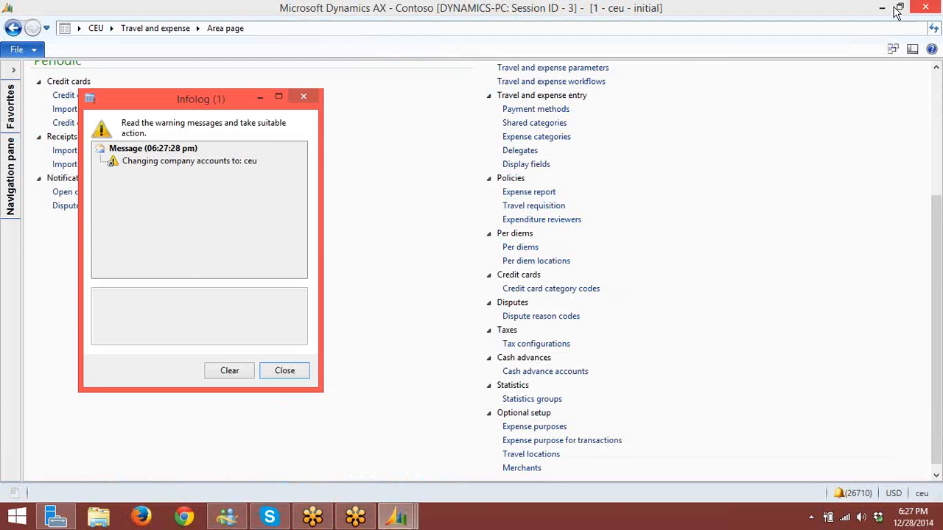
left_click(310, 96)
left_click(410, 504)
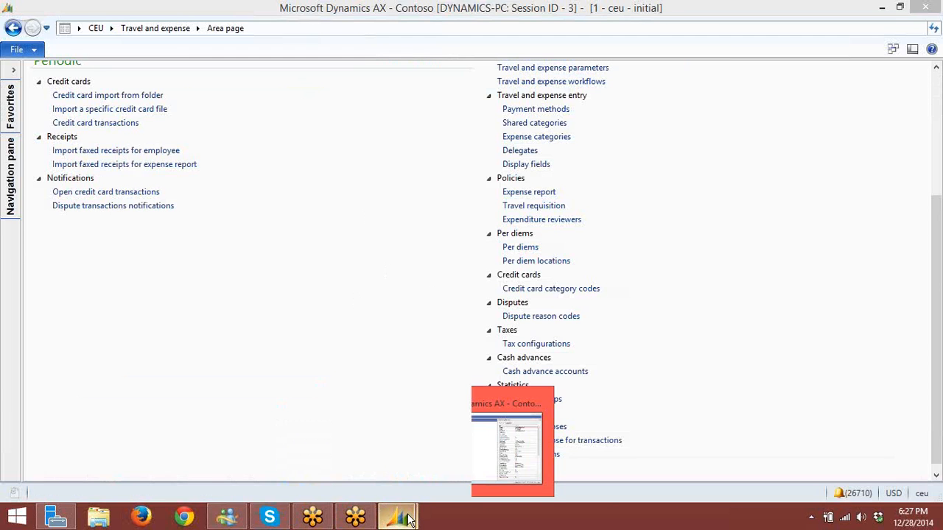
left_click(484, 467)
left_click(922, 9)
- Collapse the Setup groups from Travel and expense entry through Statistics, leaving Optional setup expanded
scroll(480, 365, "up", 5)
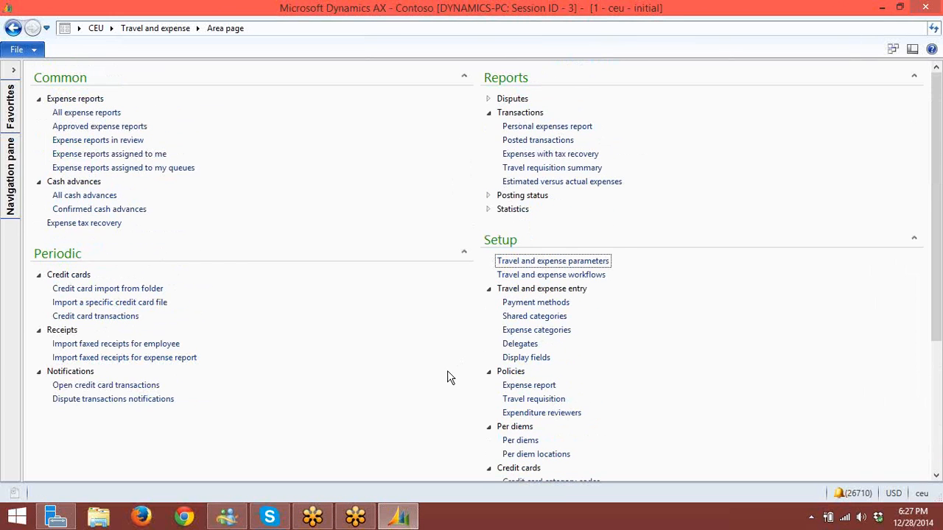
left_click(489, 289)
left_click(490, 306)
left_click(490, 315)
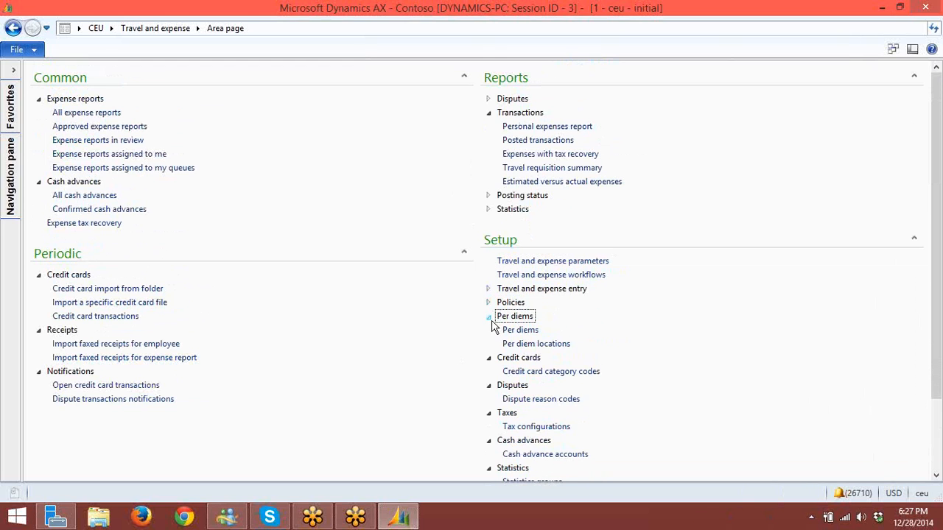
left_click(489, 330)
left_click(488, 344)
left_click(490, 358)
left_click(489, 371)
left_click(491, 385)
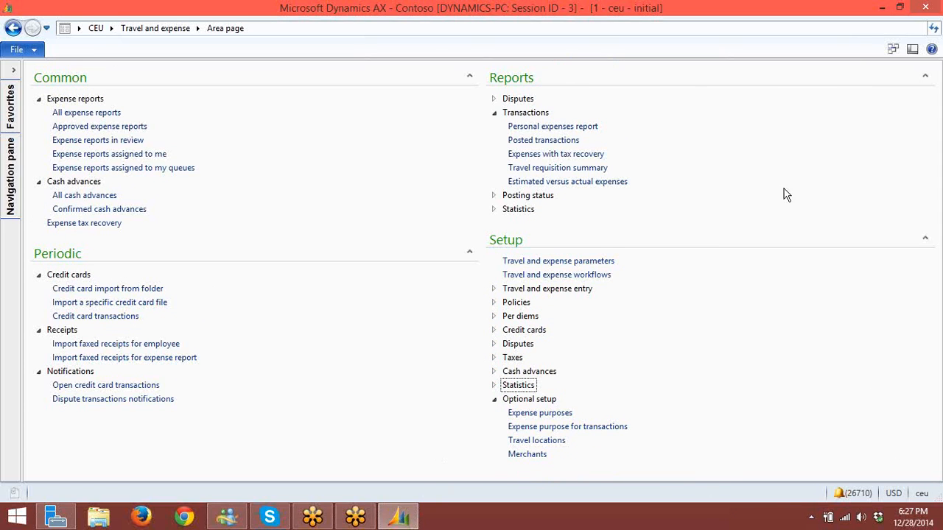
- Open a new development workspace, expand Data Dictionary and its Tables node in the AOT, and select the Accountant_BR table
left_click(893, 50)
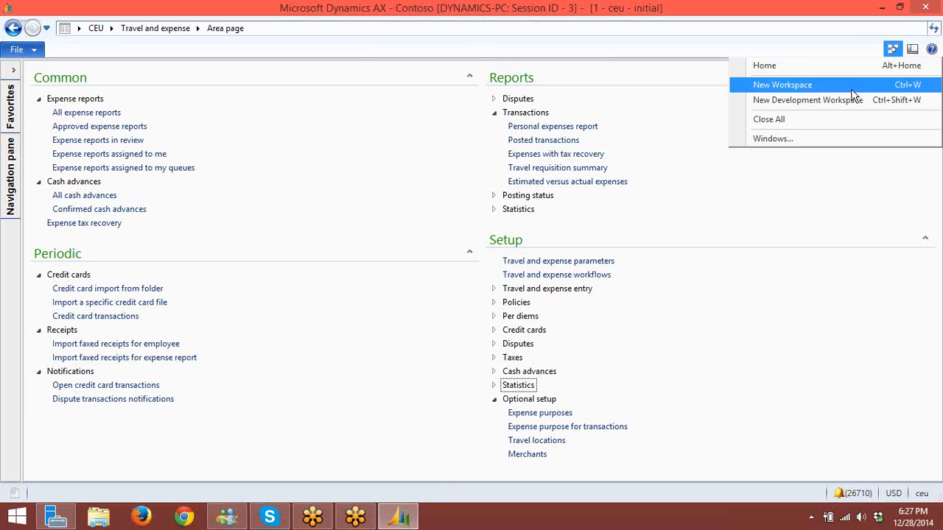
left_click(803, 99)
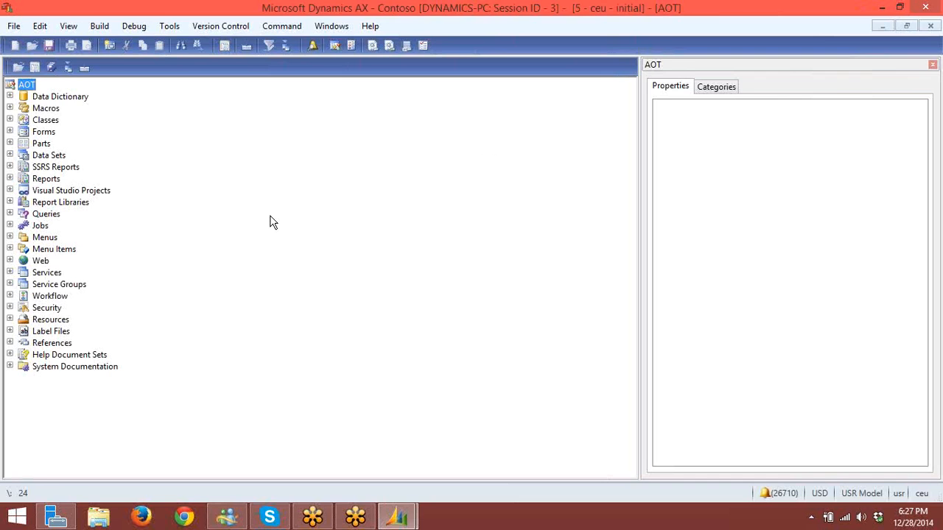
key("Down")
key("Right")
key("Down")
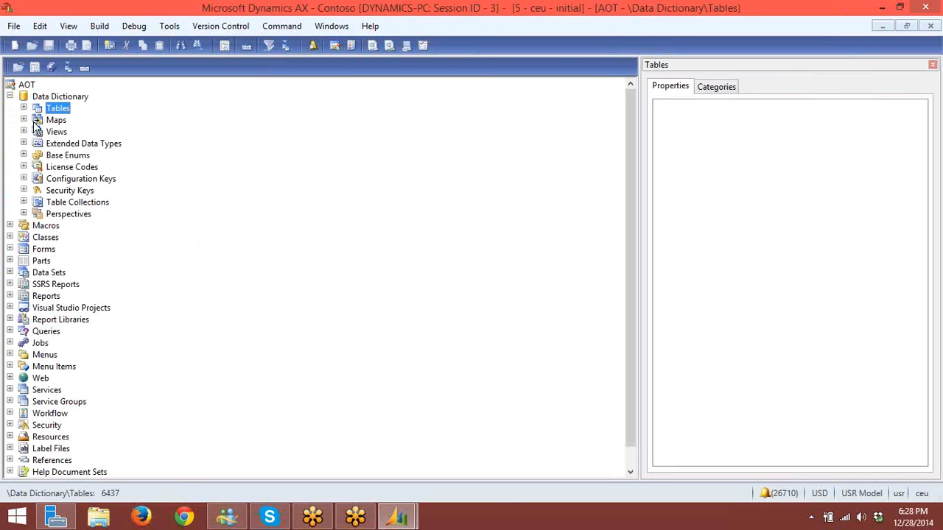
left_click(108, 122)
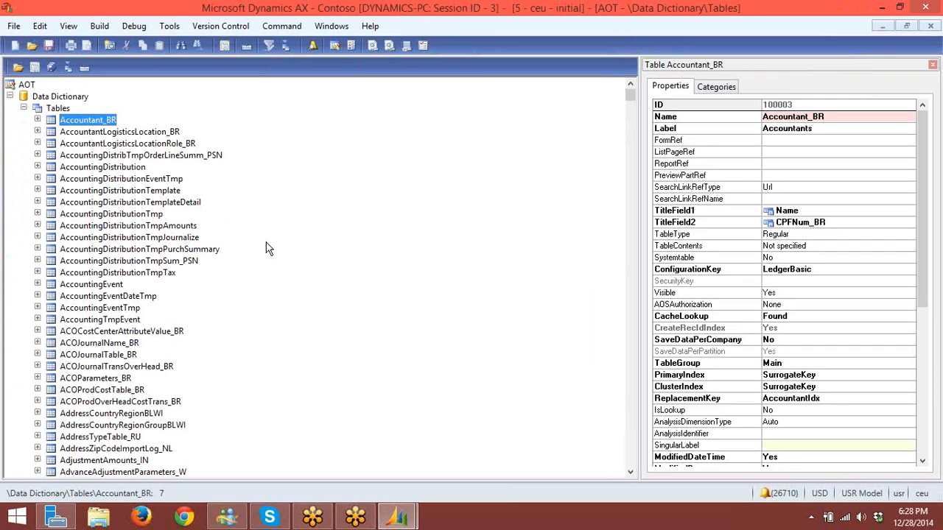
- Open the properties of Accountant_BR and compare them with AccountingDistributionTmpJournalize, AccountingDistributionTmpTax and AccountingDistribution
right_click(107, 127)
left_click(147, 357)
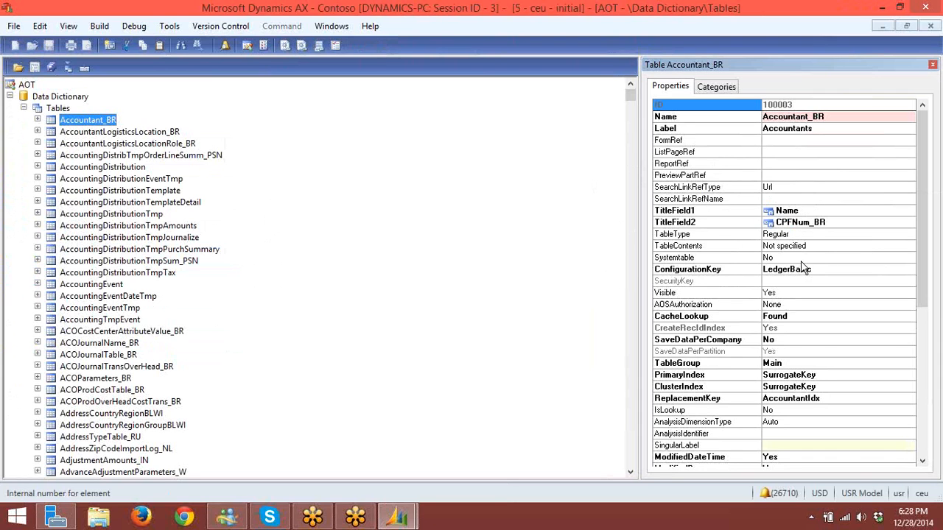
left_click(137, 172)
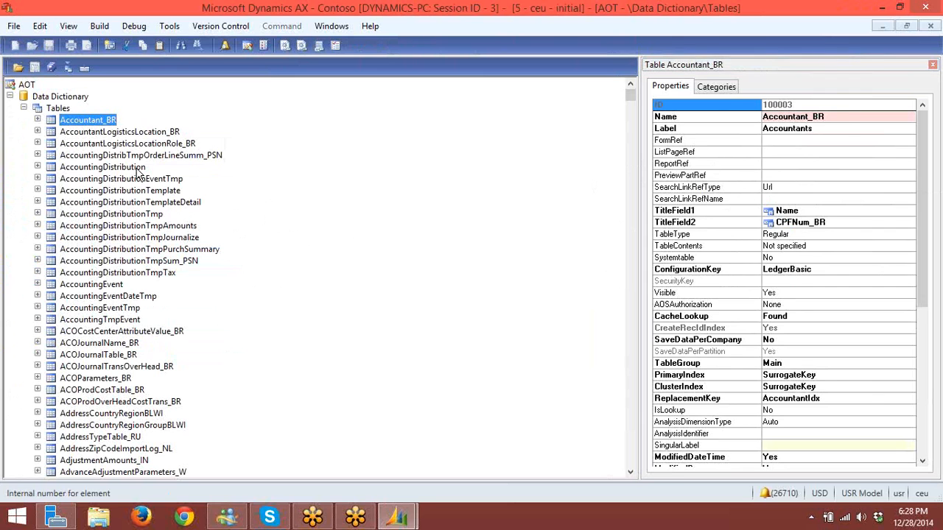
left_click(146, 215)
left_click(145, 238)
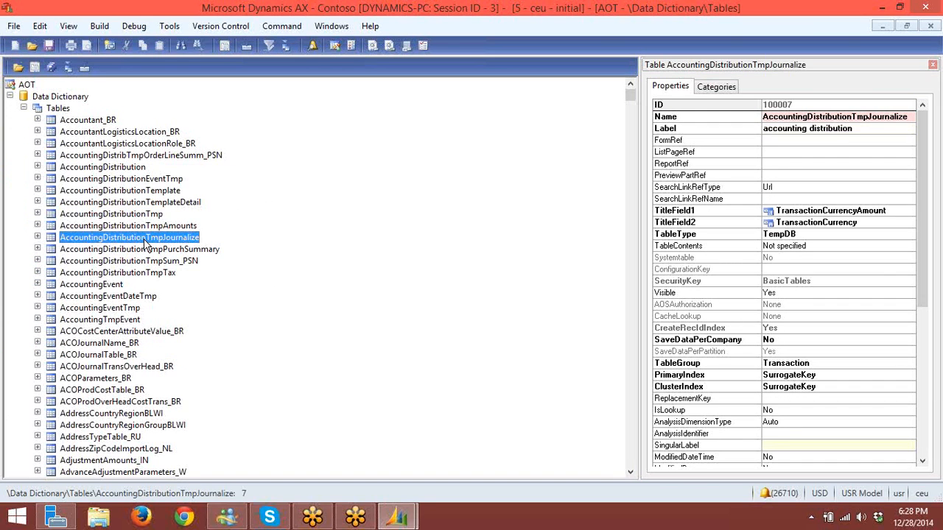
left_click(146, 273)
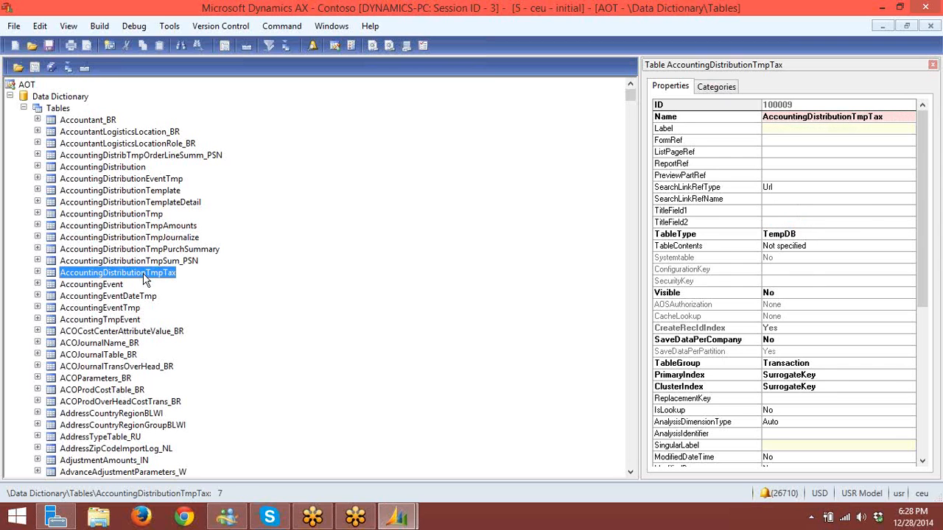
left_click(121, 332)
left_click(133, 213)
left_click(137, 168)
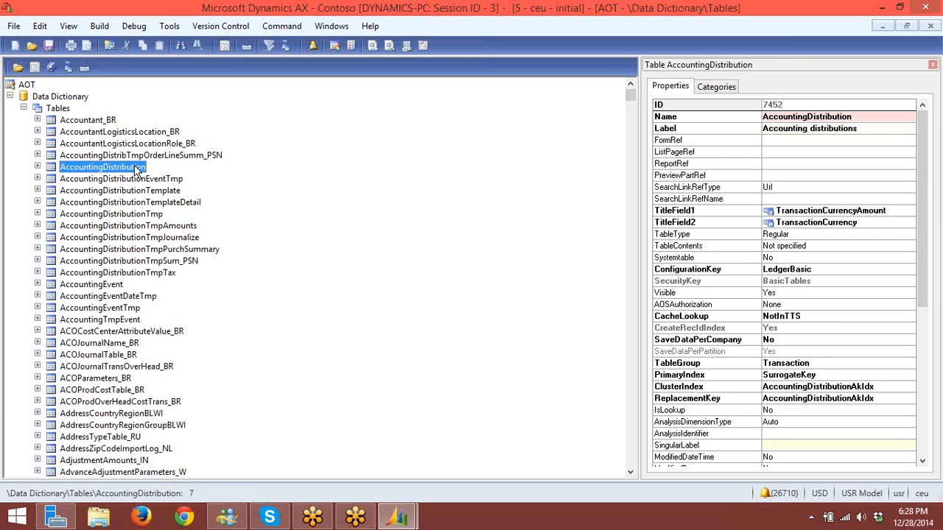
- Browse the properties of more tables in the AOT, including Accountant_BR, AddressCountryRegionBLWI and AccountingEvent
left_click(139, 147)
left_click(132, 130)
left_click(114, 121)
left_click(121, 165)
left_click(126, 240)
left_click(134, 333)
left_click(131, 413)
left_click(118, 284)
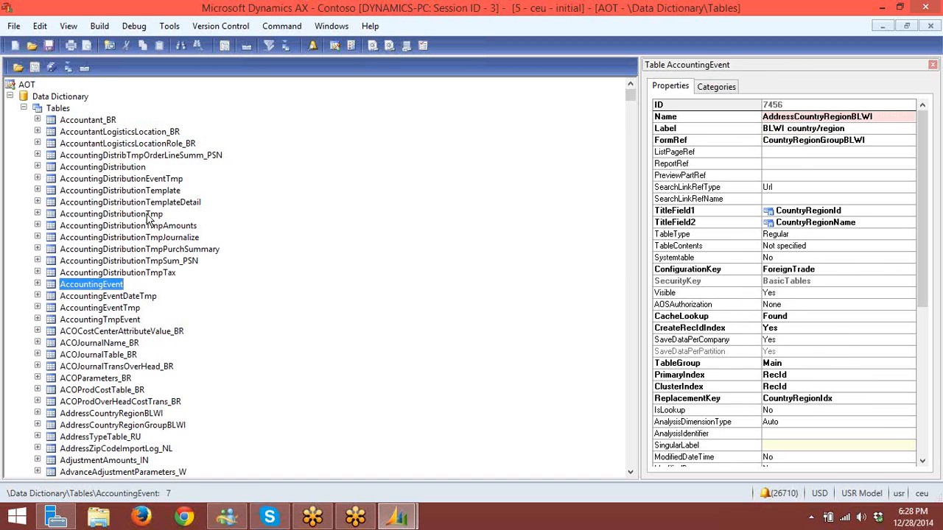
left_click(140, 213)
left_click(141, 166)
- Examine the TableType property of Accountant_BR and compare it with that of AccountingDistributionEventTmp
left_click(103, 121)
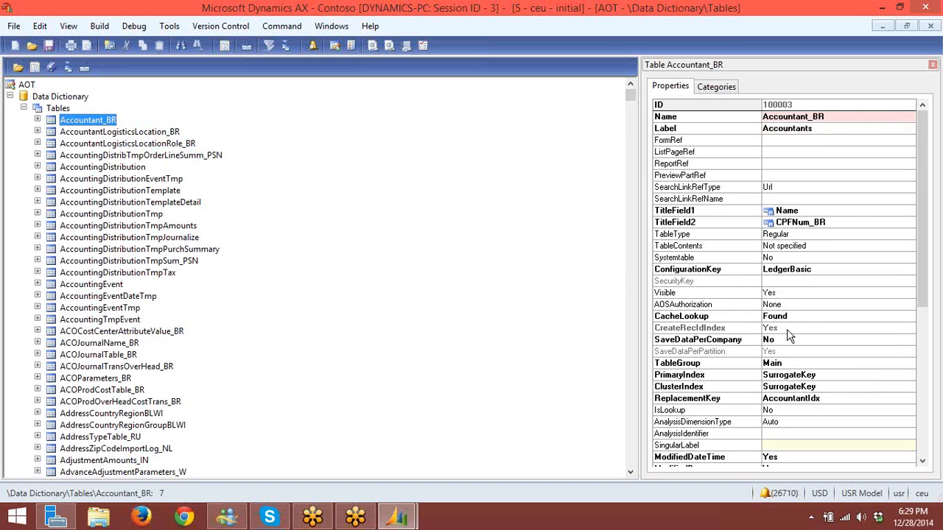
left_click(698, 236)
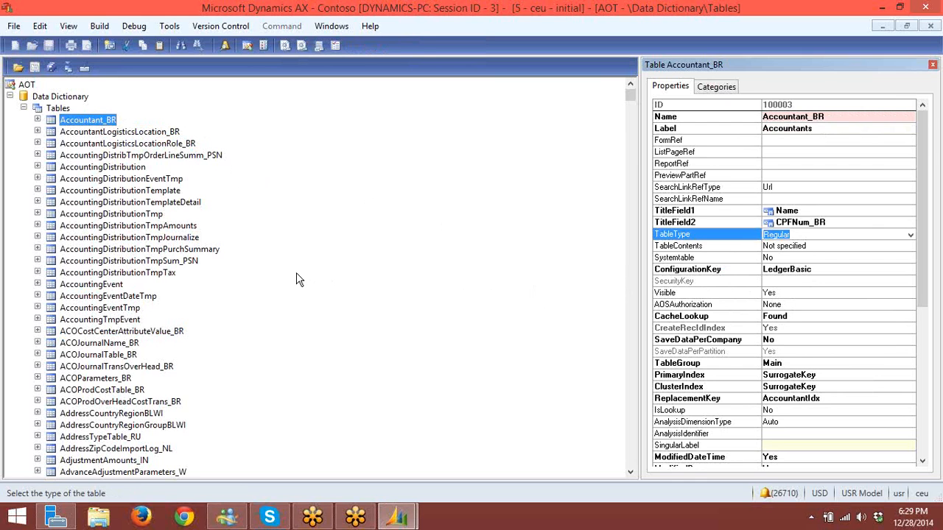
left_click(126, 180)
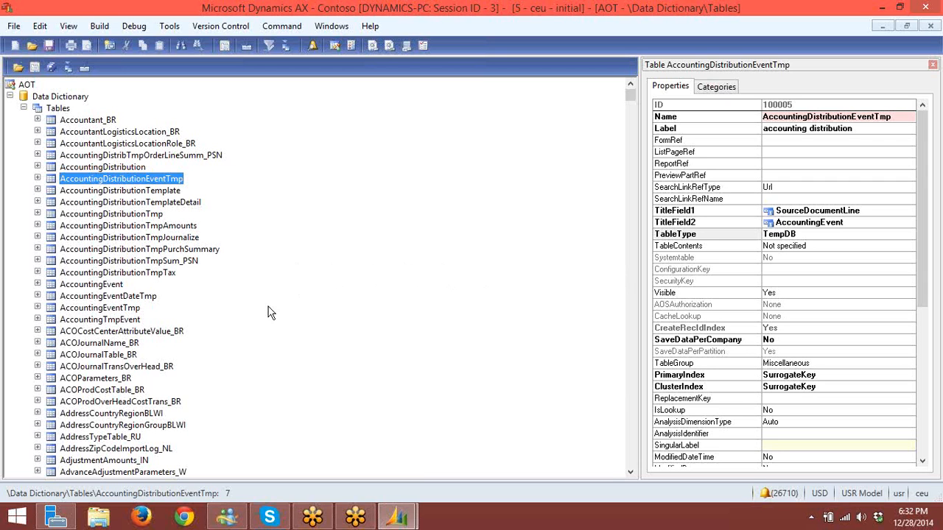
left_click(23, 108)
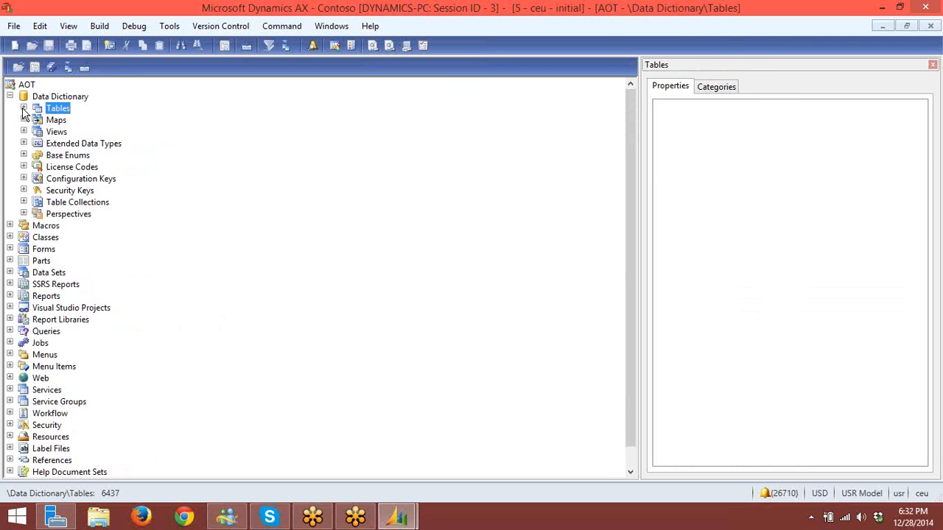
left_click(24, 108)
left_click(24, 108)
left_click(24, 108)
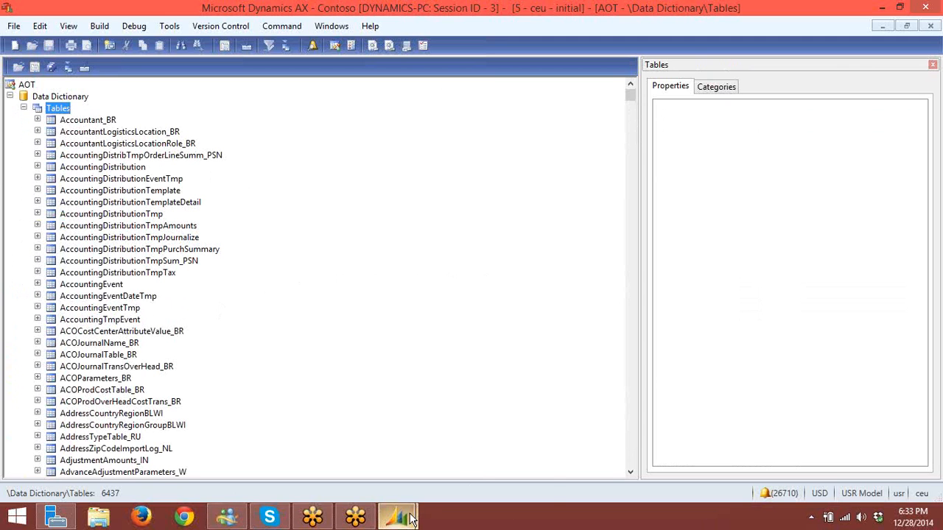
mouse_move(411, 518)
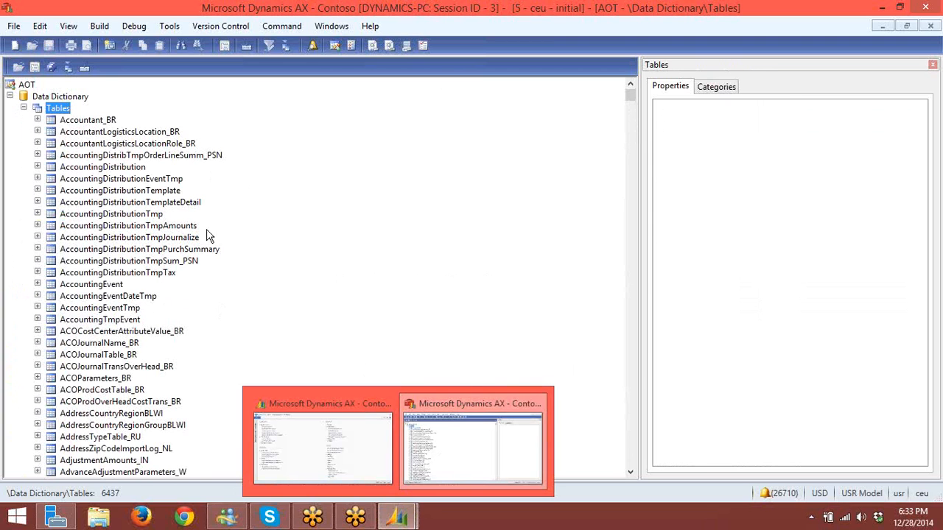
left_click(232, 214)
- Create a new table under the Data Dictionary's Tables node and select it
right_click(70, 107)
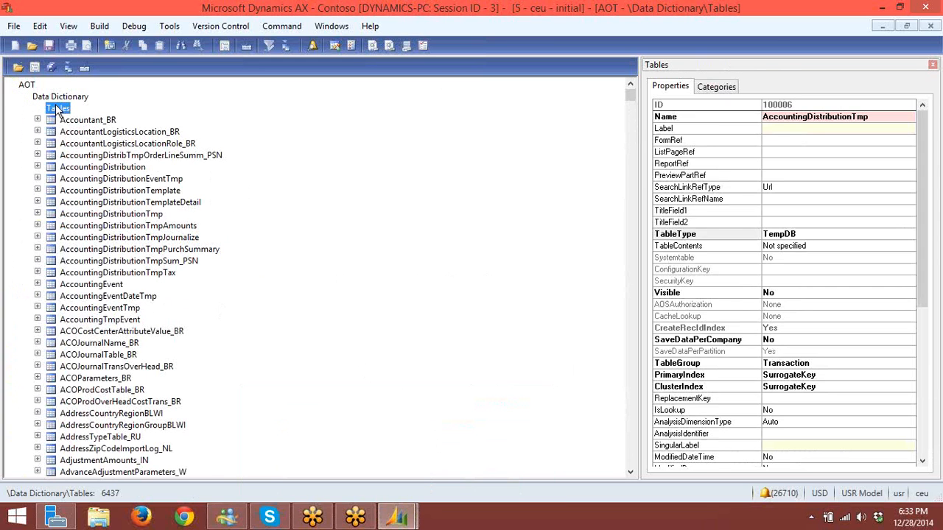
left_click(116, 115)
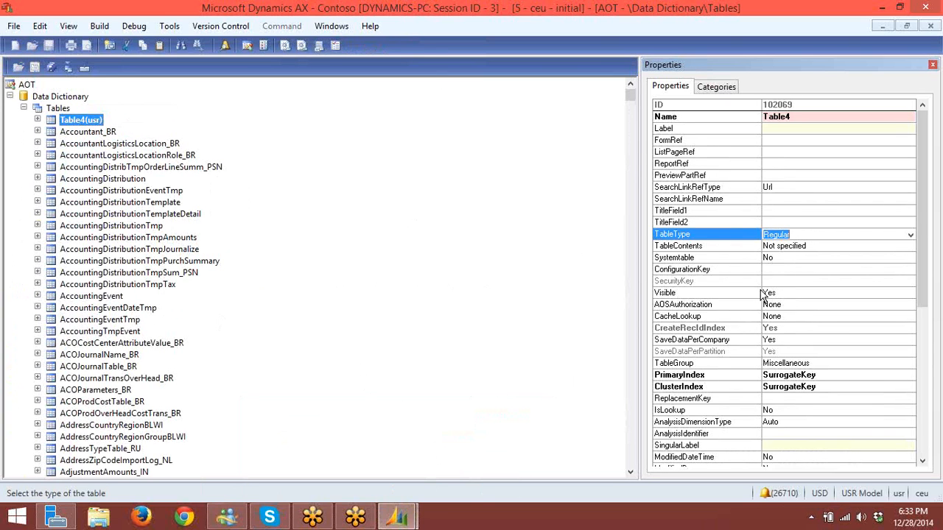
left_click(268, 215)
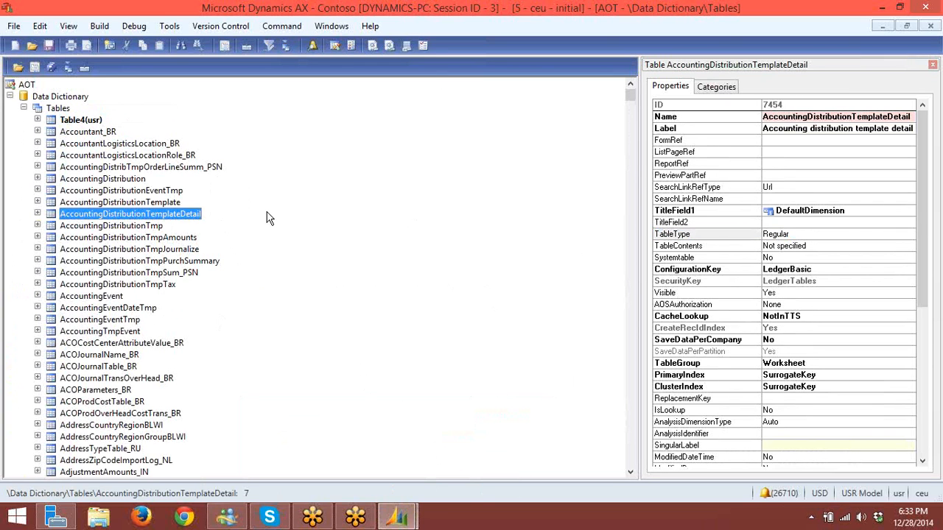
left_click(88, 121)
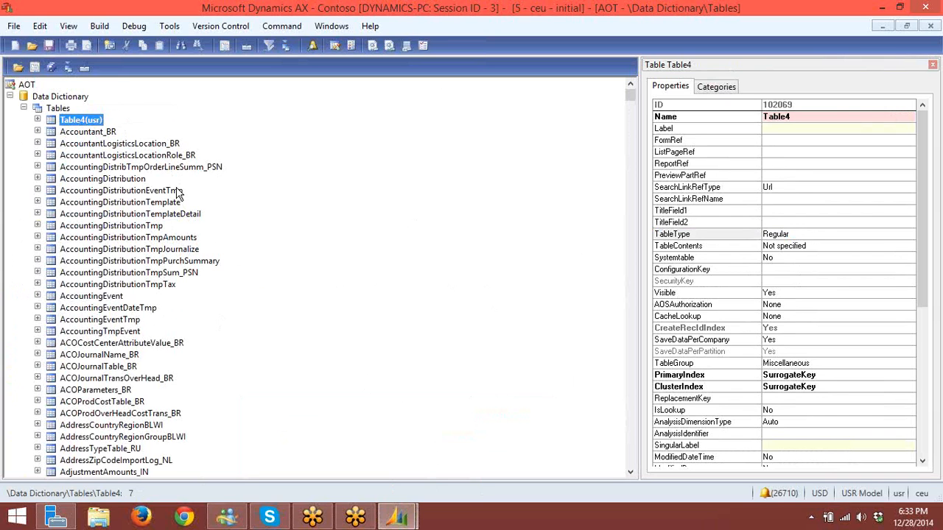
- Compare the ID property of Table4 with the IDs of Accountant_BR and AccountantLogisticsLocation_BR
left_click(722, 116)
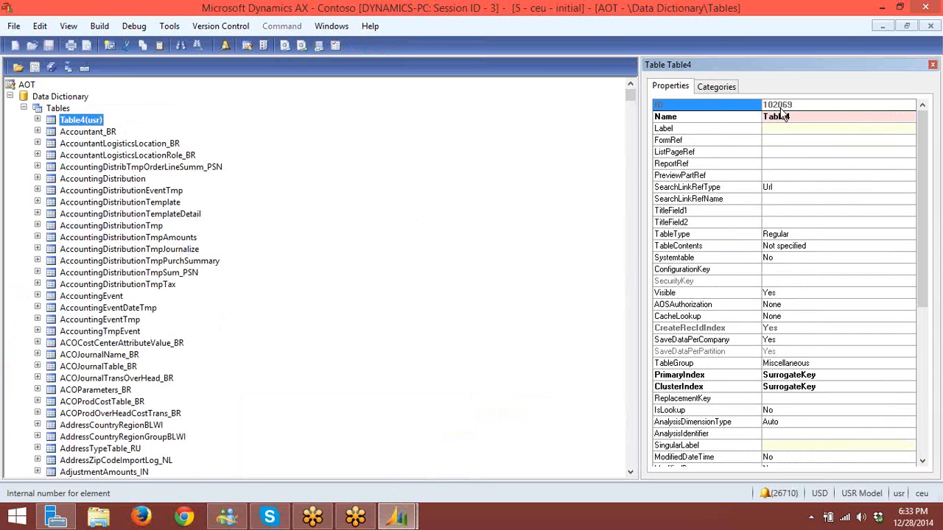
left_click(103, 133)
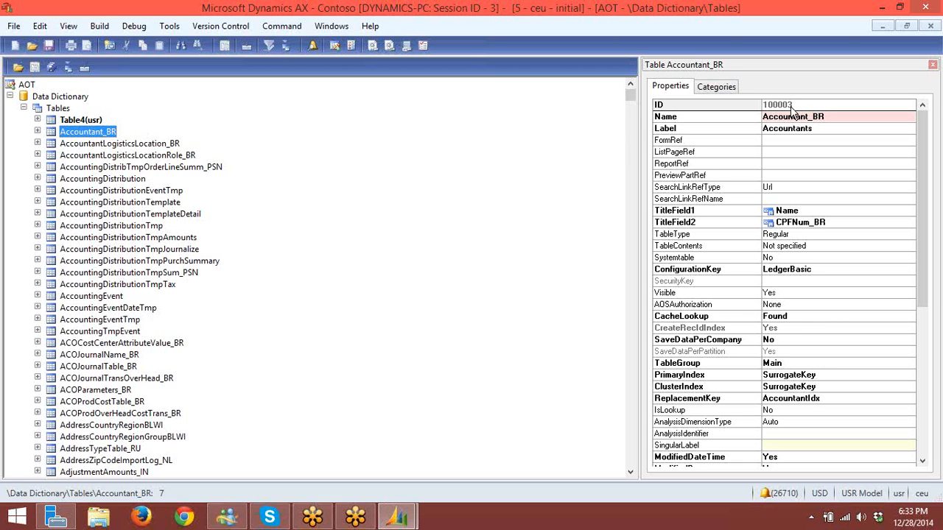
left_click(168, 146)
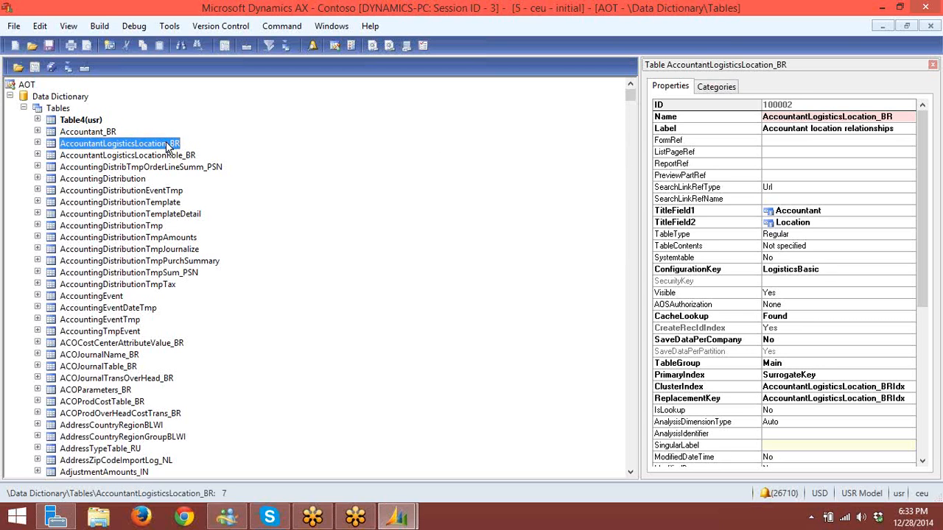
- Review the CreatedBy, CreationDate and CreationTime properties of Table4
left_click(92, 122)
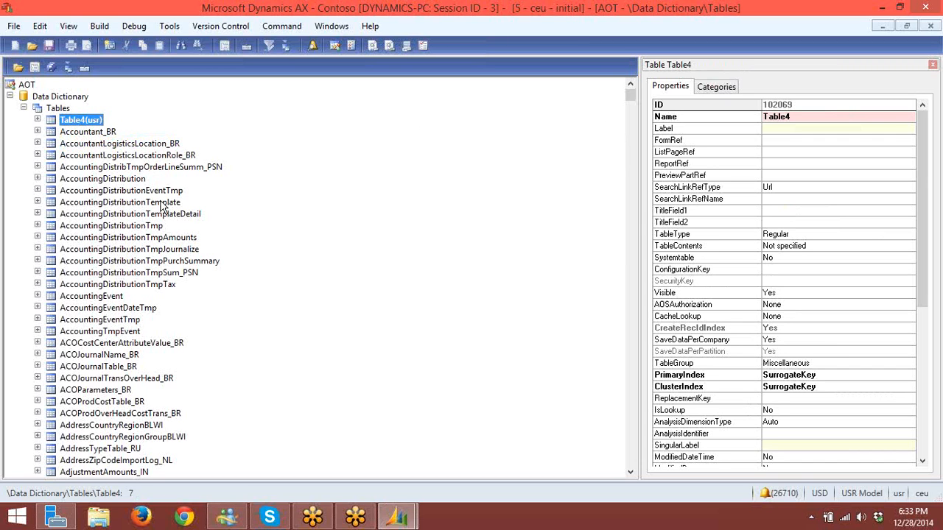
left_click(706, 221)
scroll(708, 225, "down", 8)
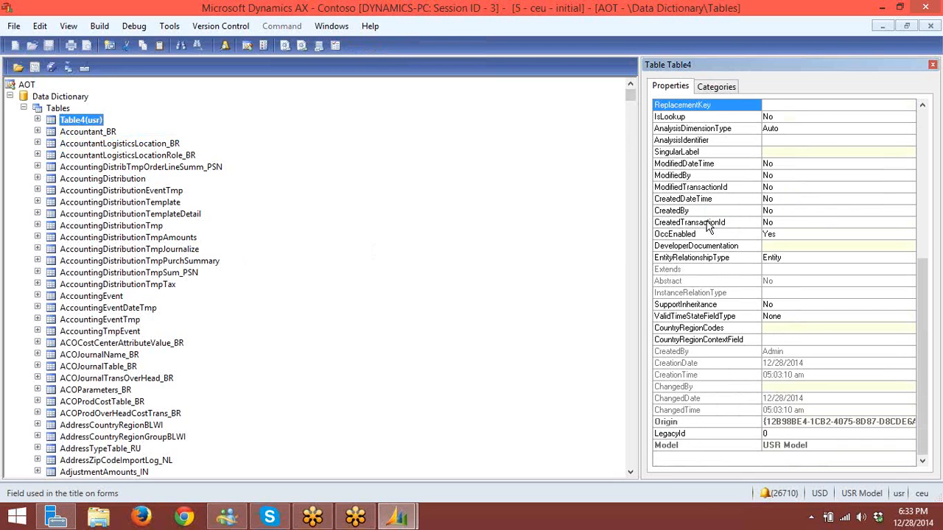
left_click(687, 354)
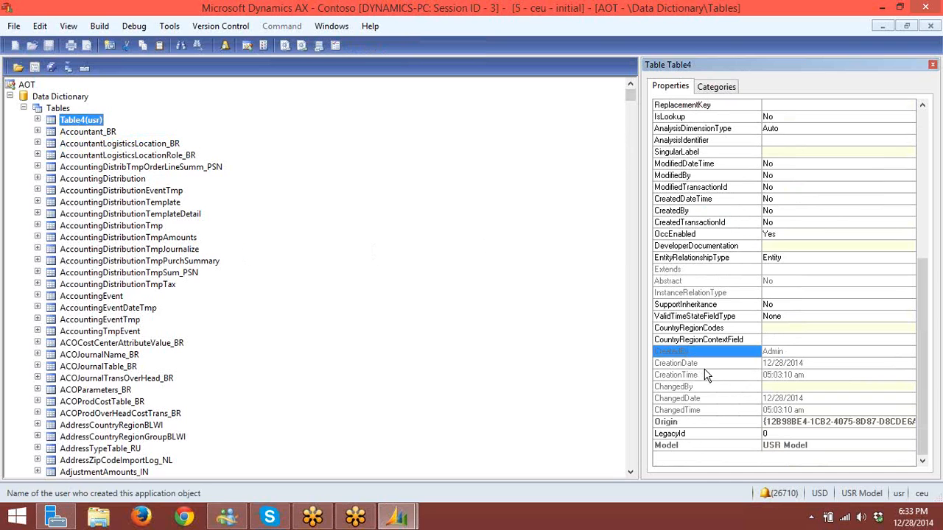
left_click(700, 365)
left_click(699, 376)
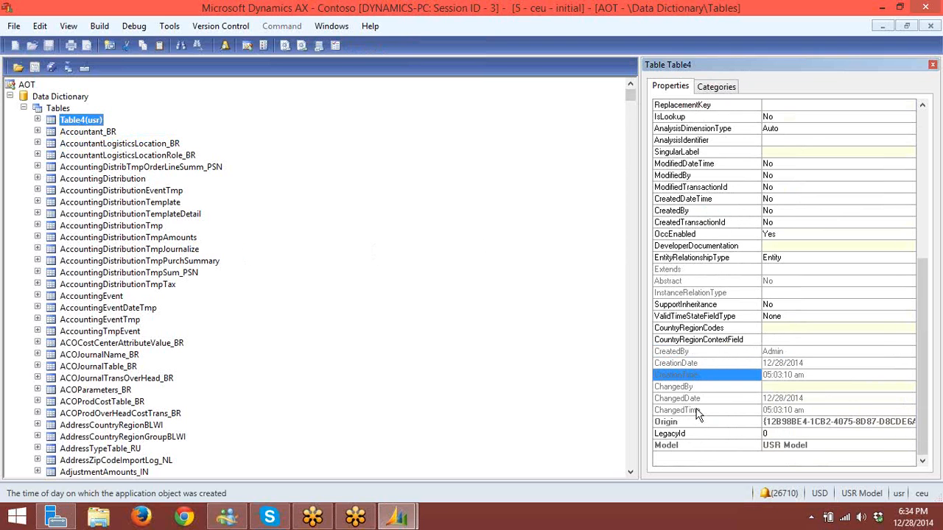
- Examine the Name property of Table4 and compare it with that of AccountingDistributionEventTmp
key("Home")
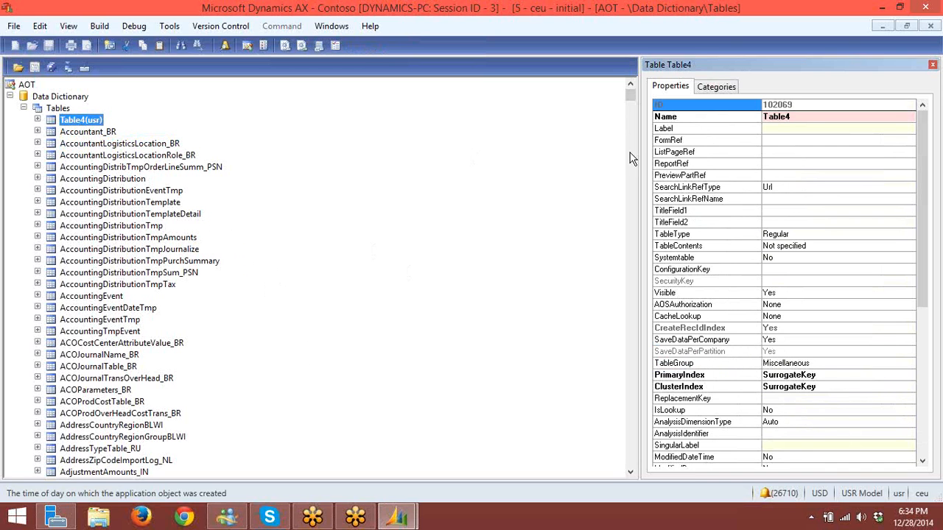
key("Down")
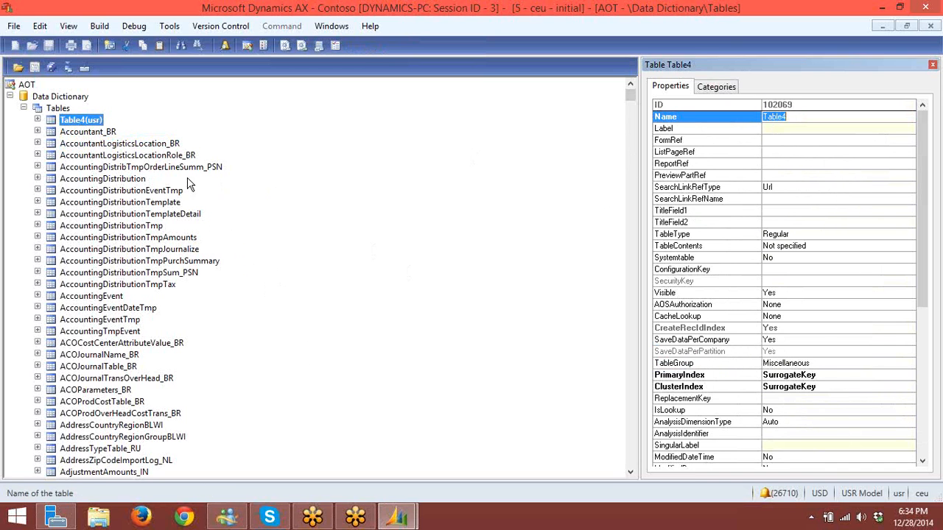
left_click(129, 190)
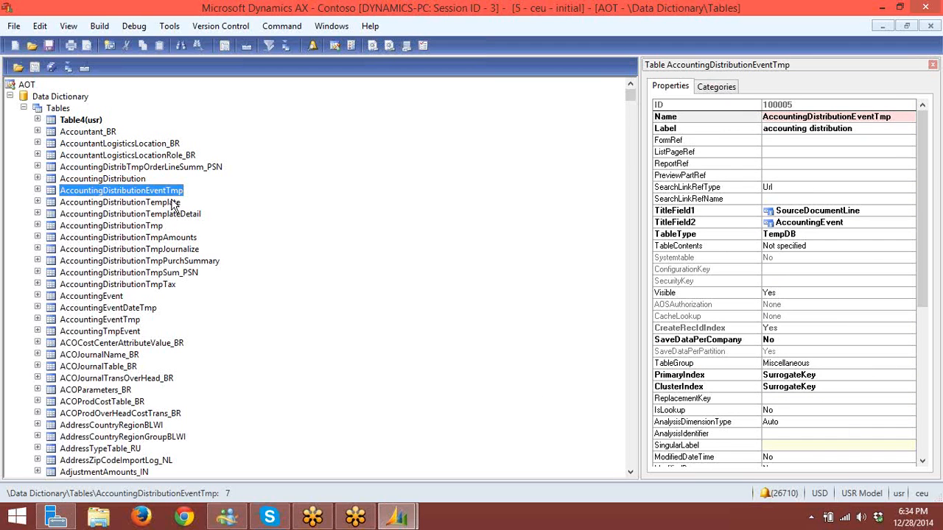
- Try to rename Table4 as CustInfoTable
left_click(82, 121)
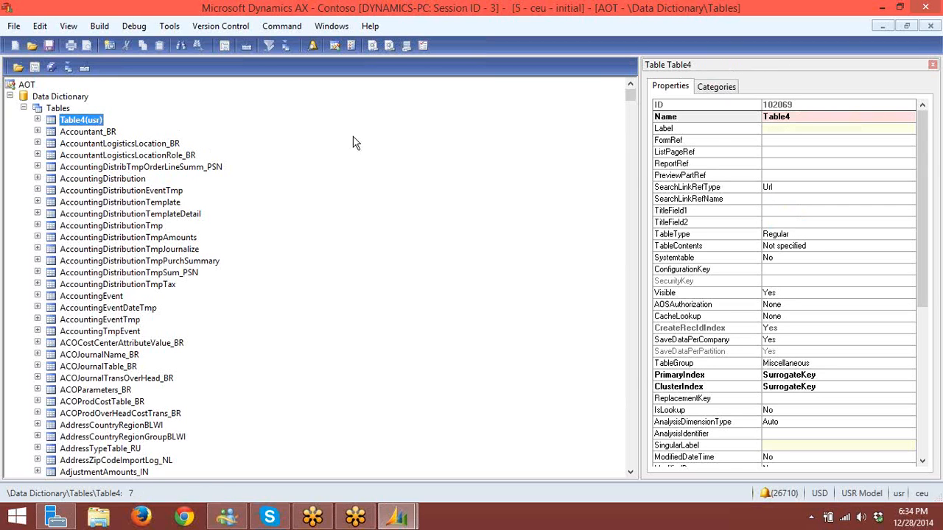
left_click(775, 120)
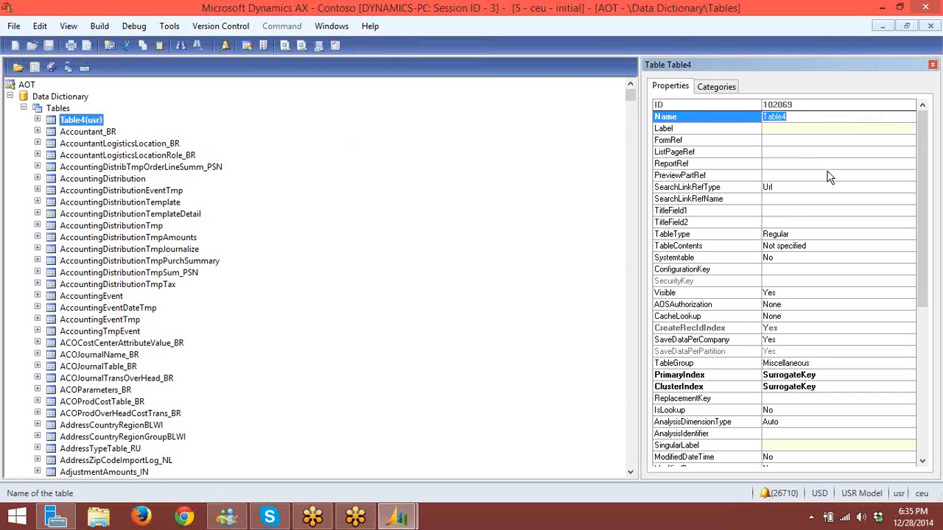
type("CustInfoTable")
key("Return")
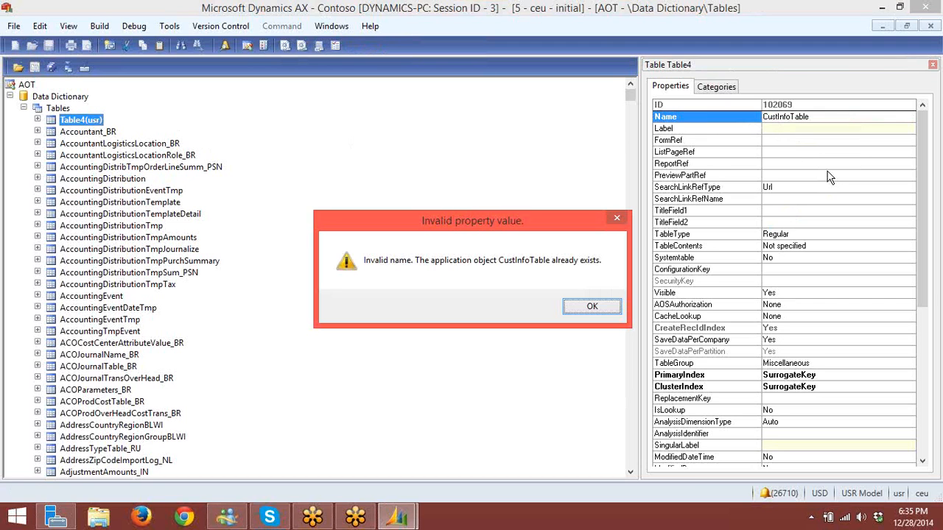
key("Return")
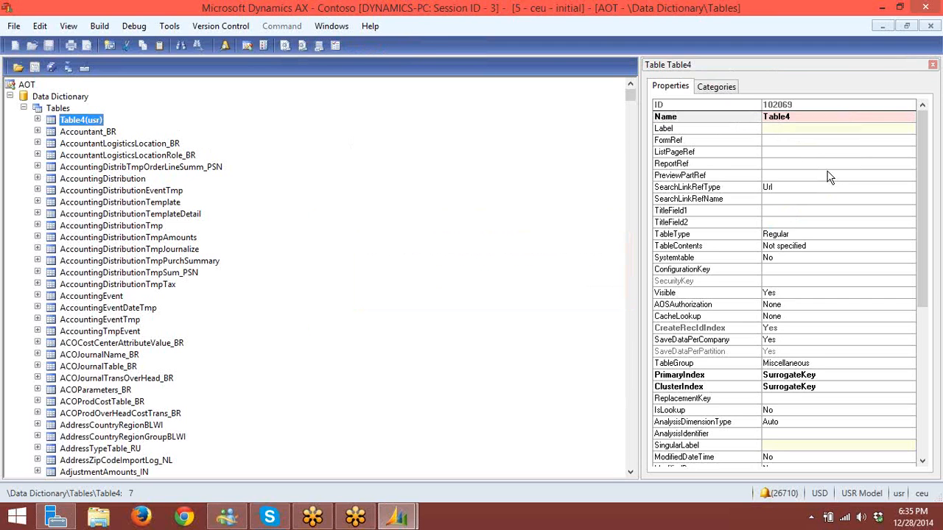
left_click(809, 118)
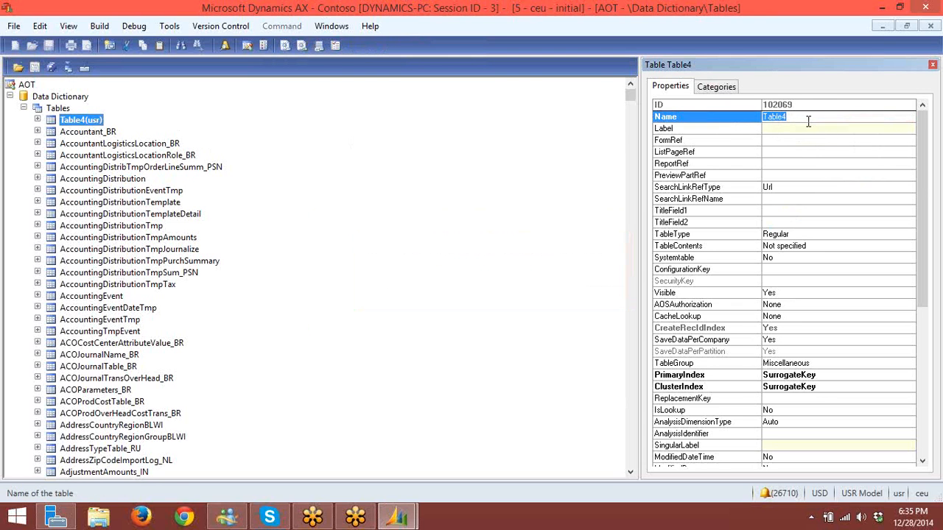
type("Cus")
type("tM")
key("BackSpace")
key("BackSpace")
key("BackSpace")
key("BackSpace")
key("BackSpace")
left_click(785, 153)
left_click(495, 305)
- Look up the CustMainTable table in the AOT's table list, collapse the Tables node, and return to Table4
left_click(140, 273)
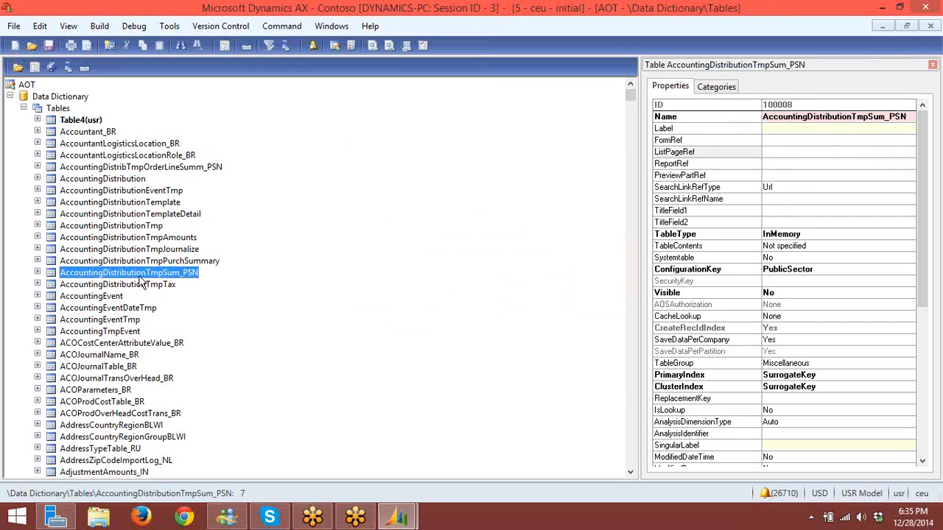
type("custma")
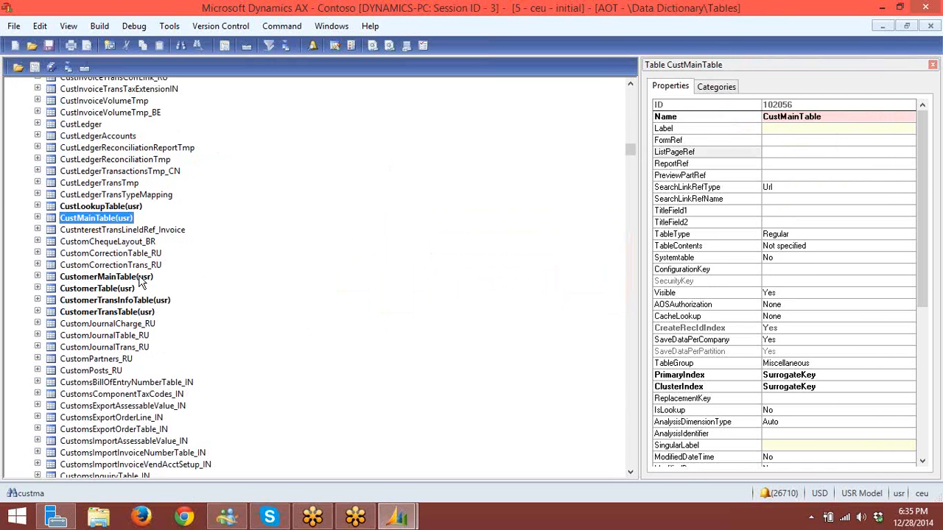
key("Left")
key("Left")
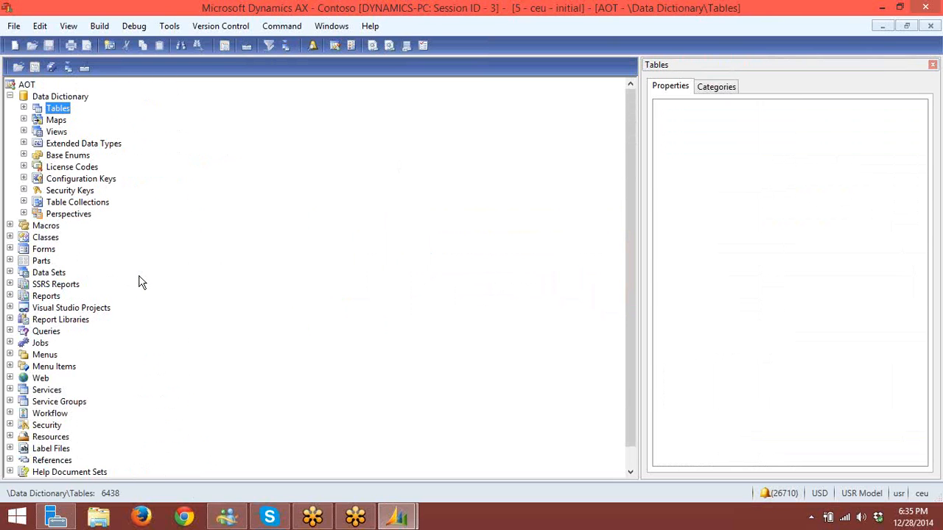
key("ctrl+n")
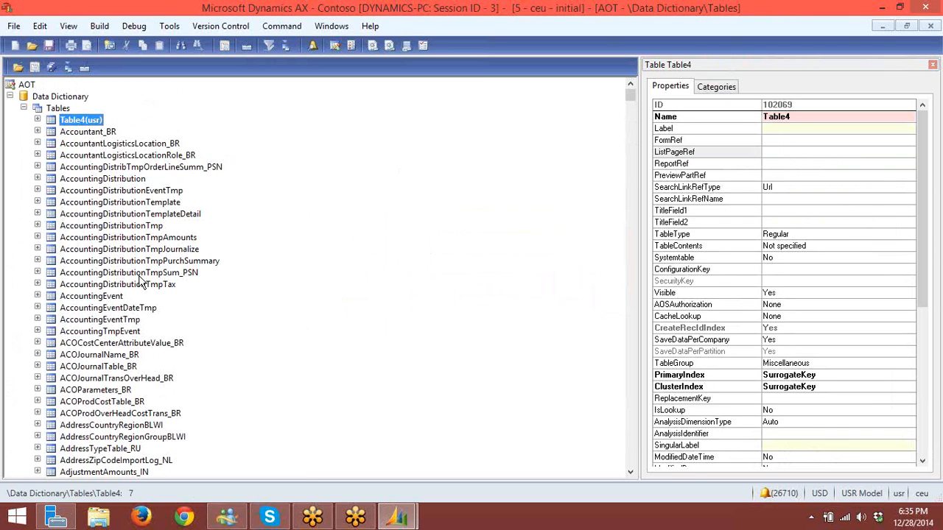
- Rename Table4 as CustMasterTable and close the compiler output
left_click(792, 117)
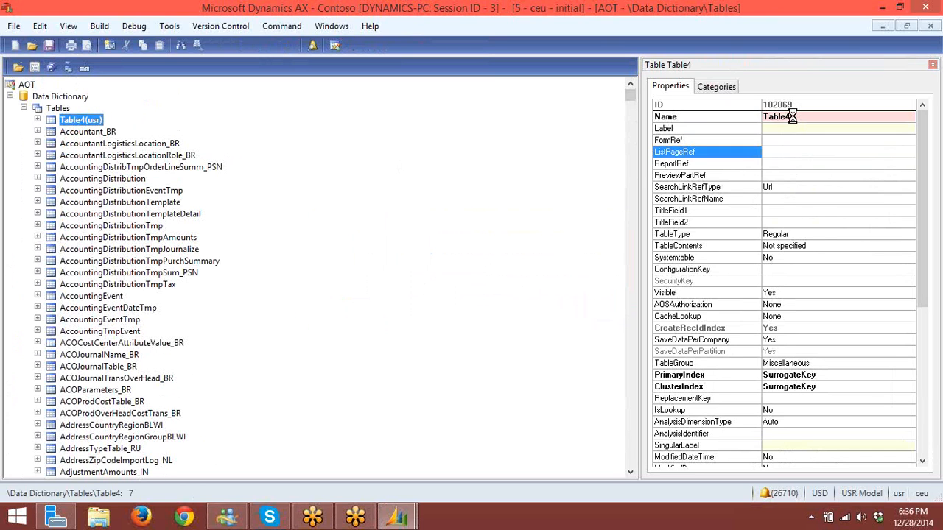
left_click(792, 116)
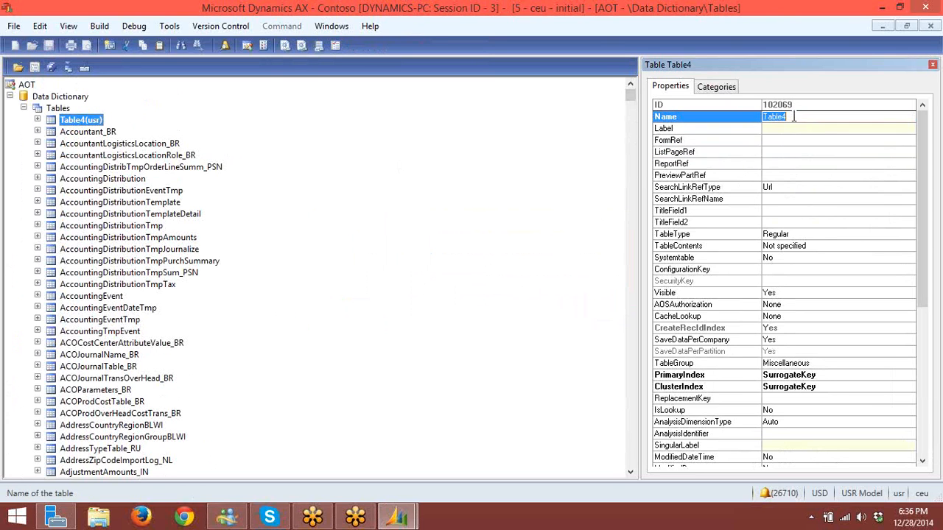
type("CustMasterTable")
key("ctrl+s")
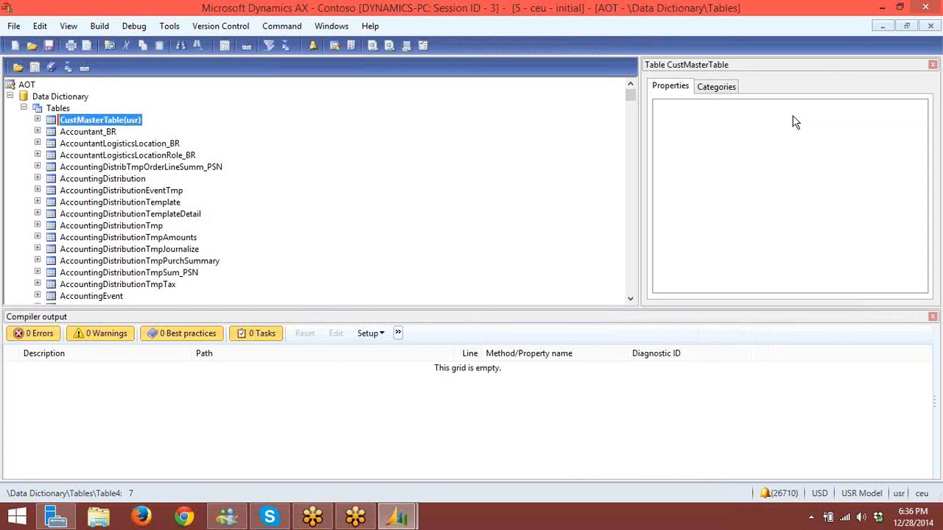
left_click(438, 410)
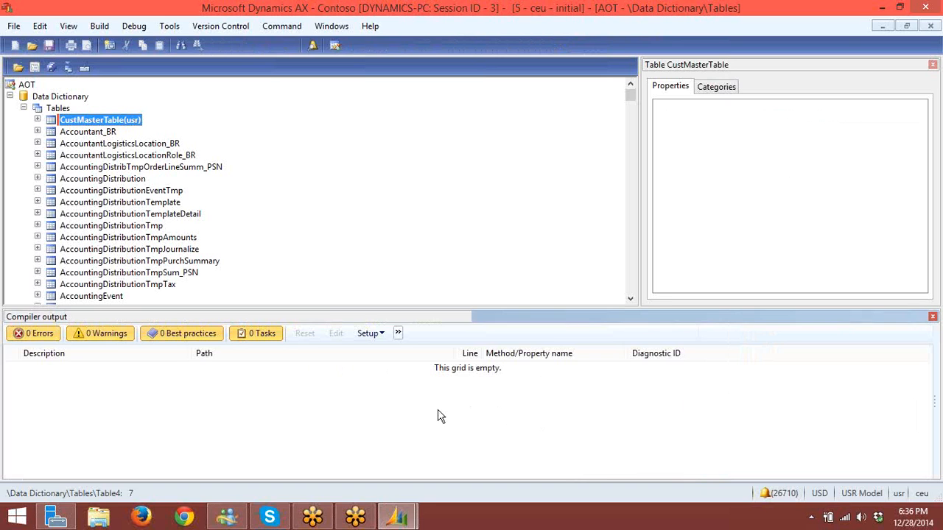
key("Escape")
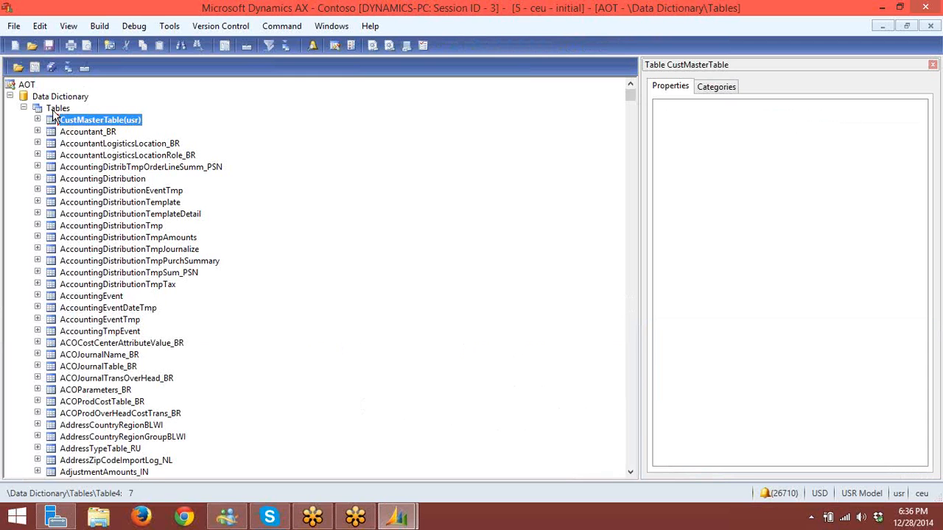
- Save the renamed CustMasterTable from the AOT and dismiss the compiler output
right_click(108, 128)
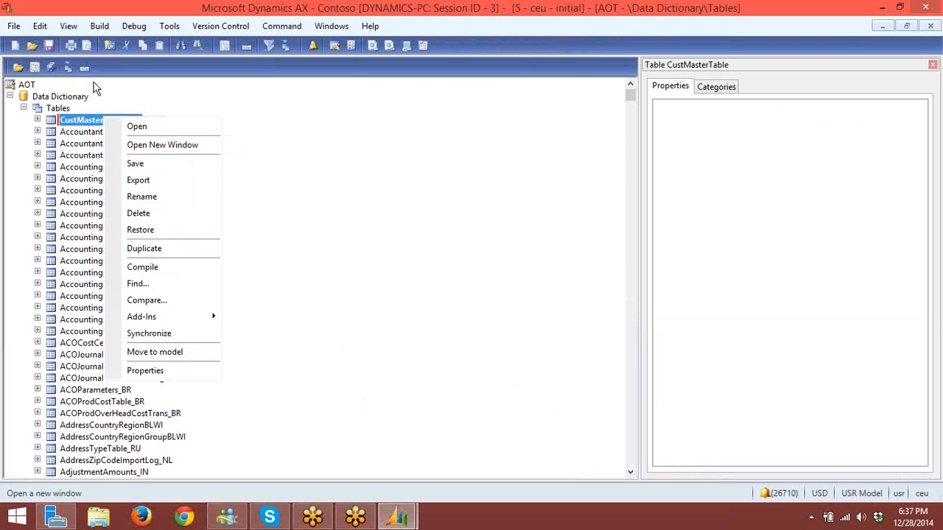
left_click(53, 67)
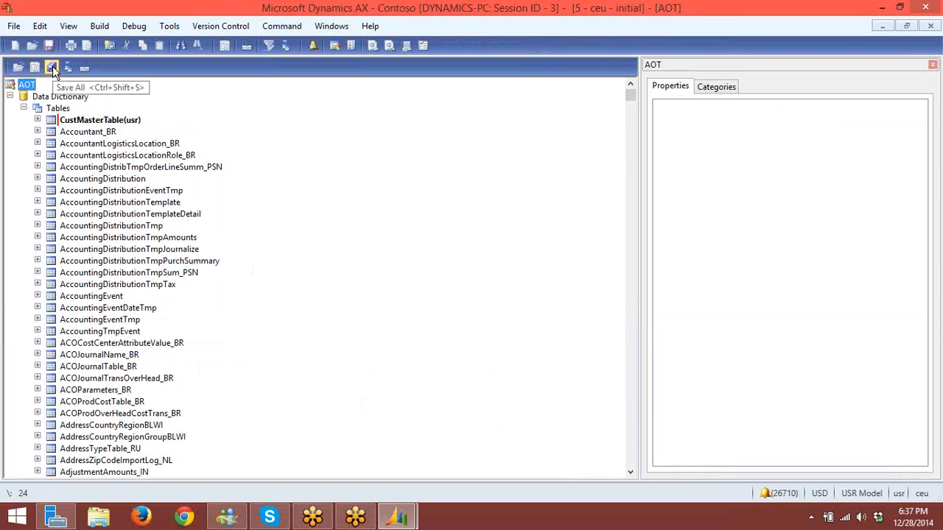
left_click(102, 122)
right_click(117, 123)
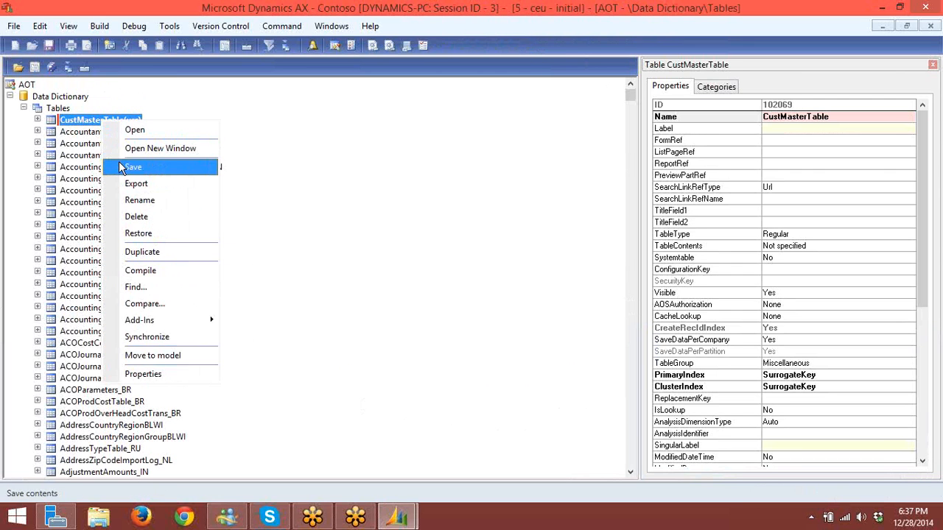
left_click(119, 162)
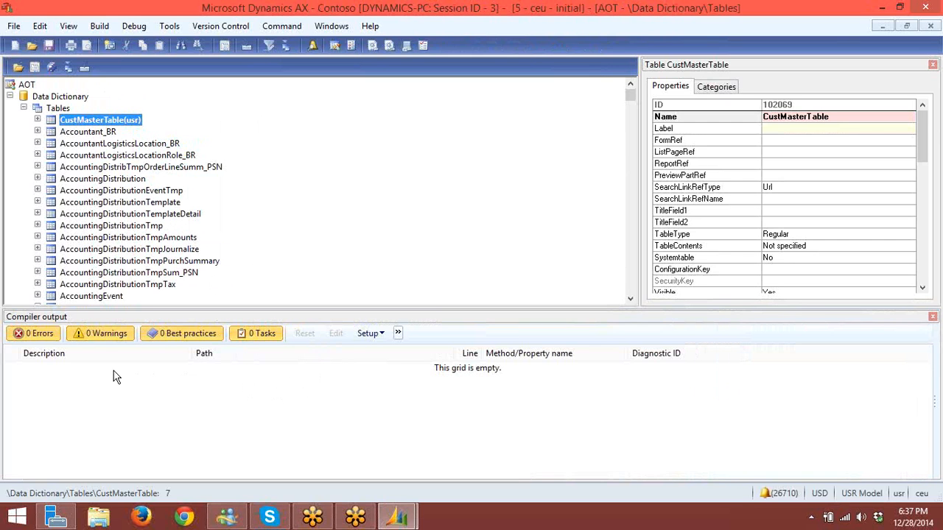
left_click(248, 431)
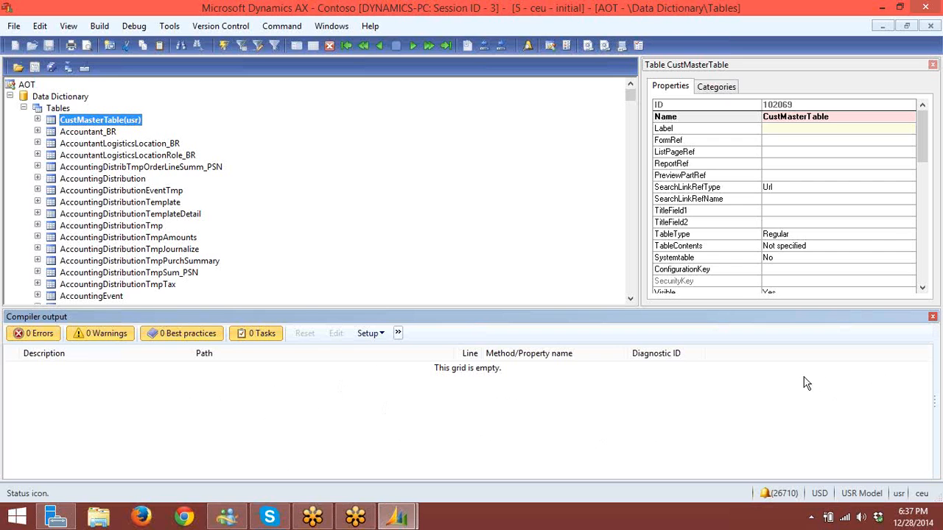
left_click(933, 317)
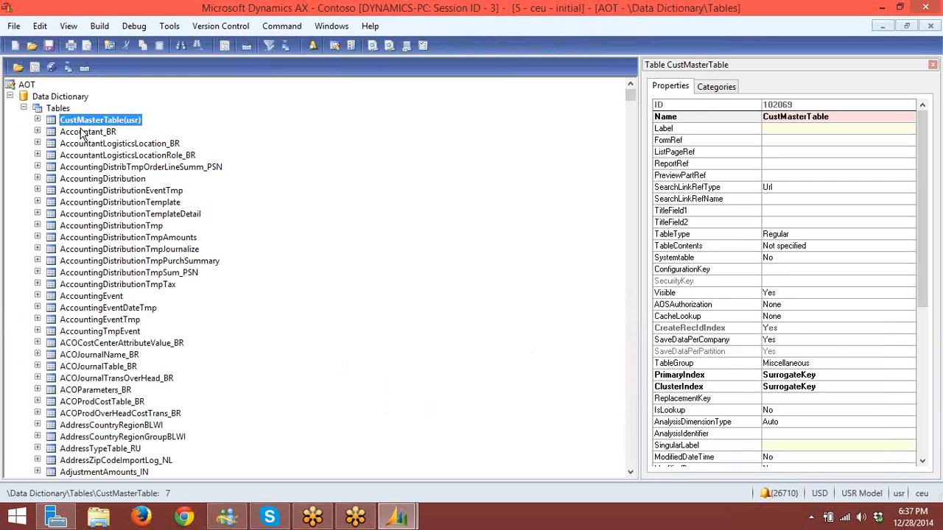
- Review CustMasterTable's subnodes, such as Fields, and its TableType property, then collapse the table
left_click(37, 119)
left_click(52, 132)
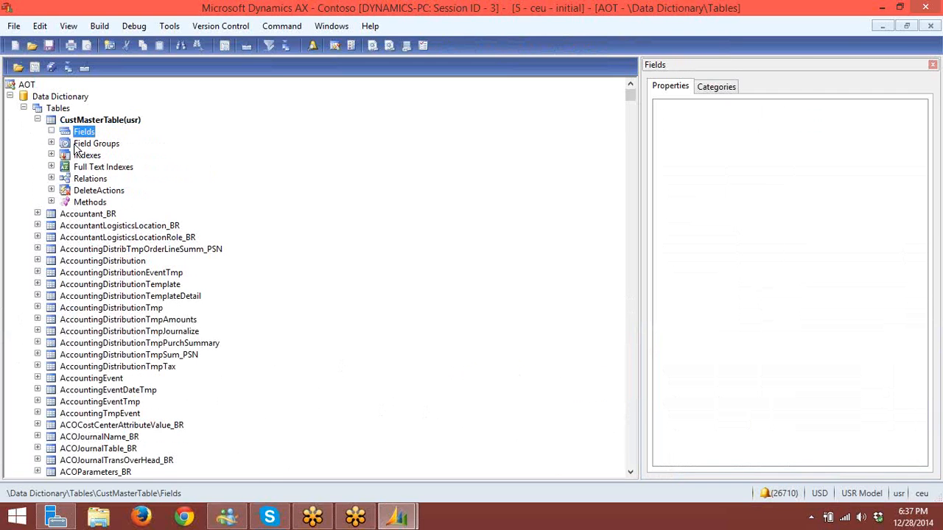
left_click(109, 121)
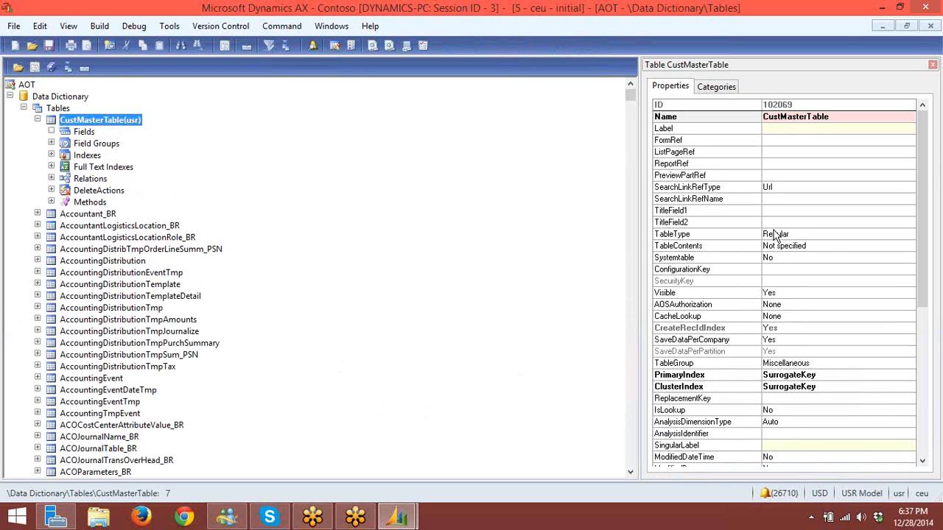
left_click(688, 237)
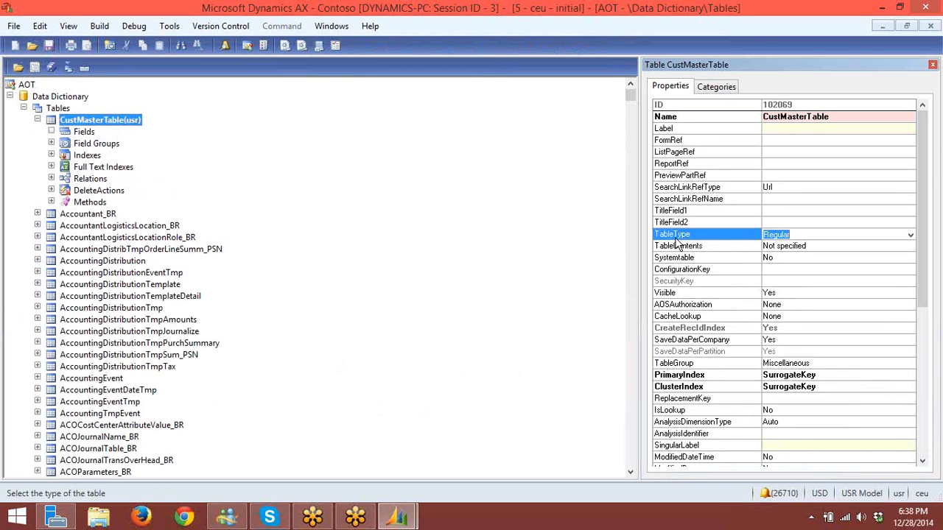
left_click(785, 222)
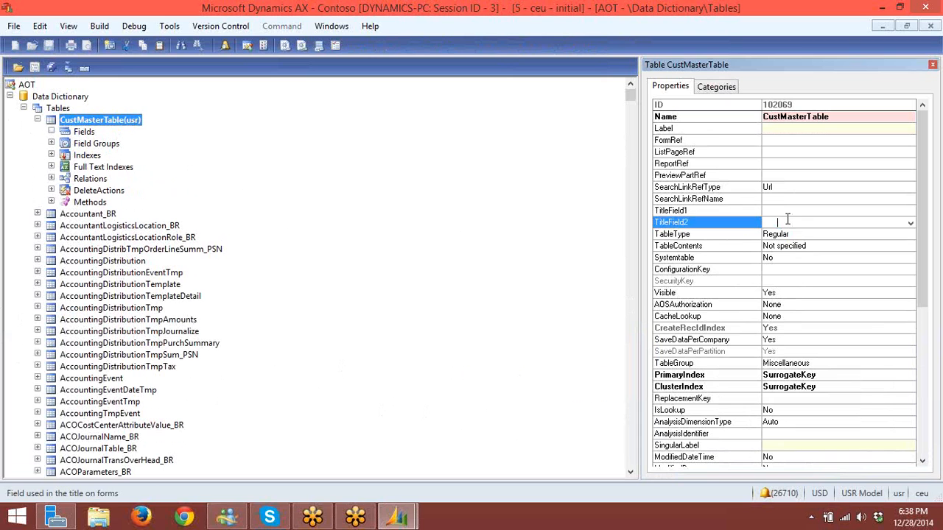
left_click(37, 119)
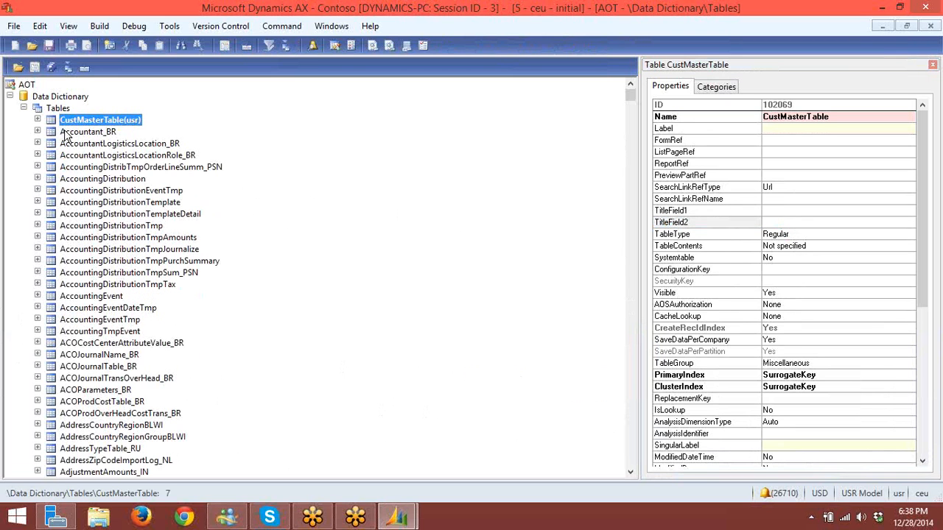
- Try to open CustMasterTable in the table browser and dismiss the Infolog
right_click(116, 125)
left_click(147, 126)
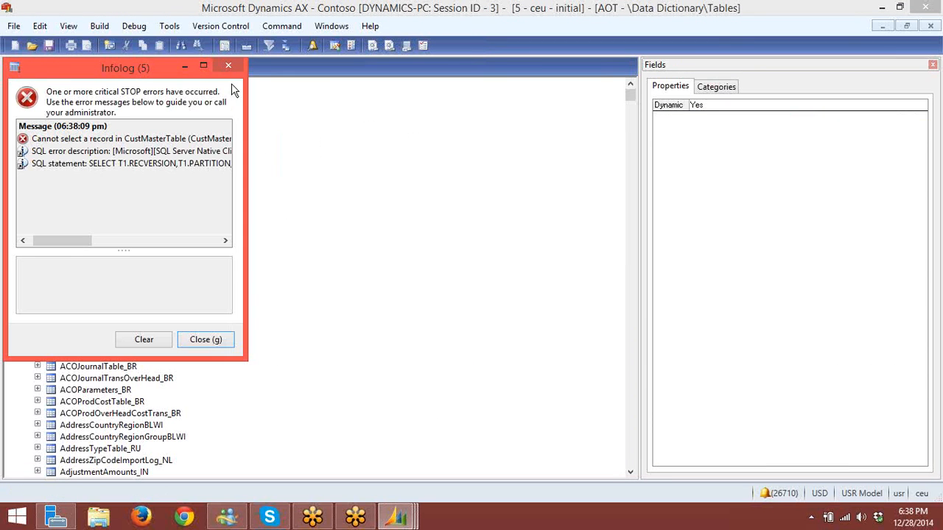
left_click(229, 70)
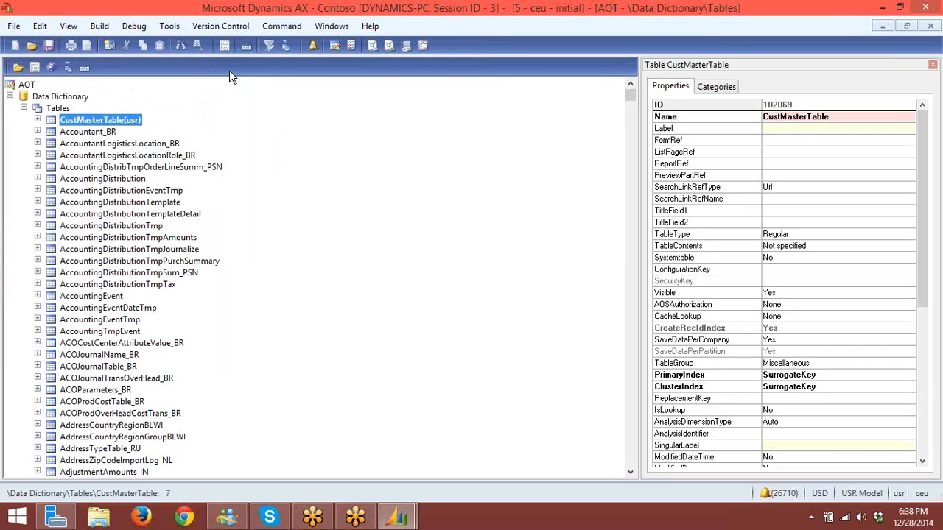
- Try opening CustMasterTable again, read the Infolog's first message in full, and close the log
right_click(126, 119)
left_click(165, 123)
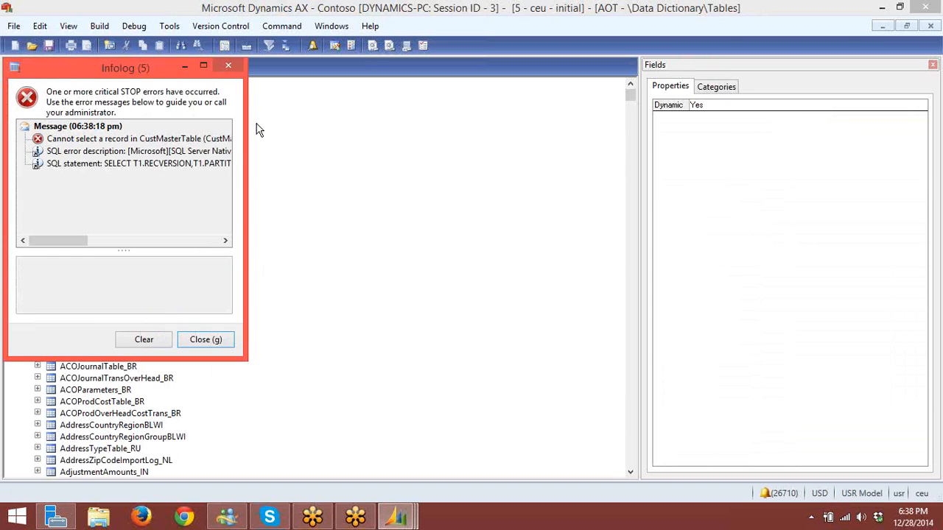
left_click_drag(160, 67, 498, 107)
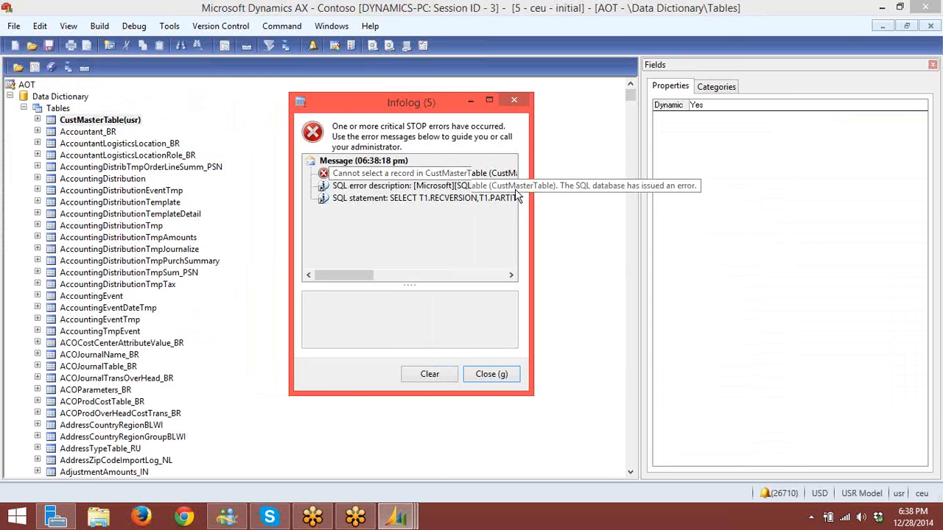
left_click(470, 199)
left_click(412, 173)
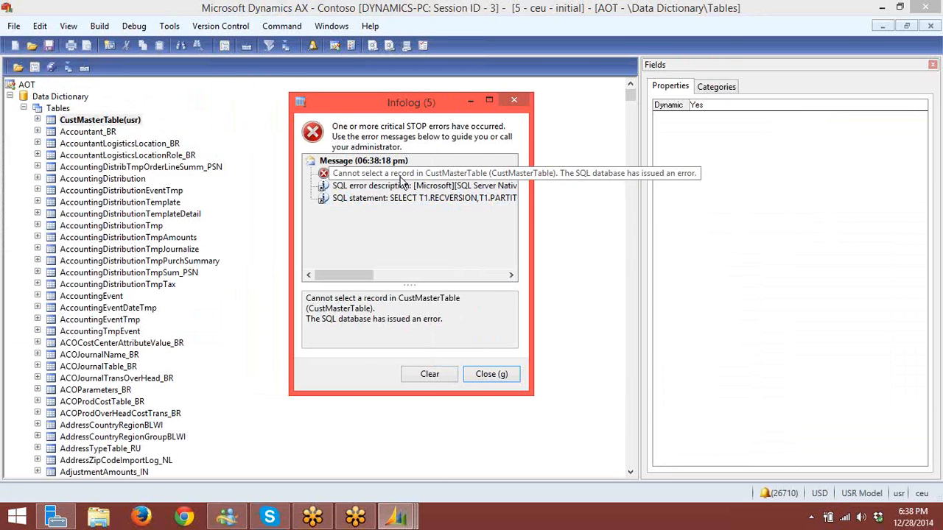
left_click_drag(306, 297, 451, 320)
left_click(454, 329)
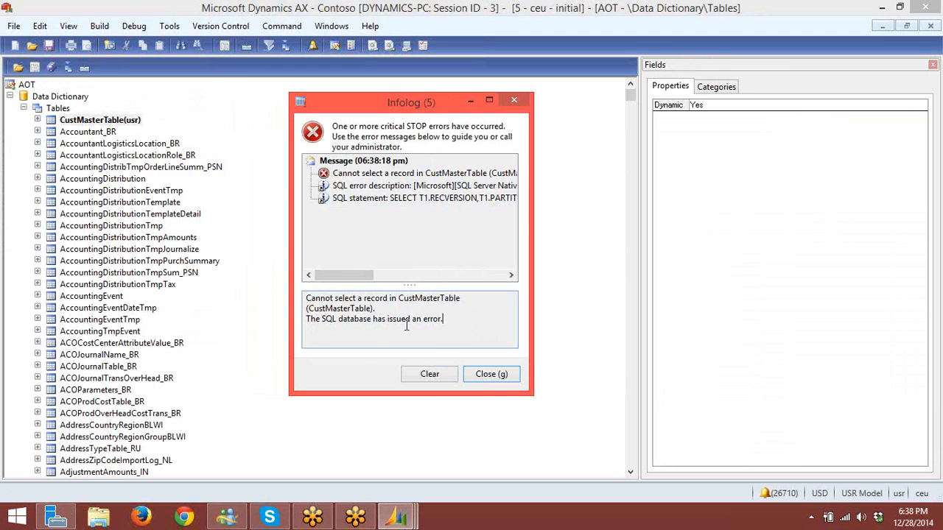
left_click(515, 101)
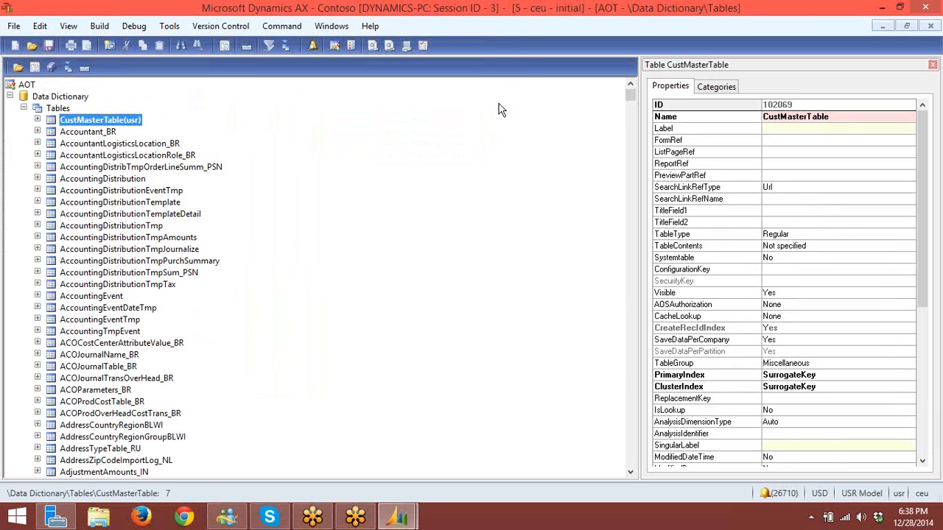
- Save CustMasterTable again and compile it
right_click(116, 124)
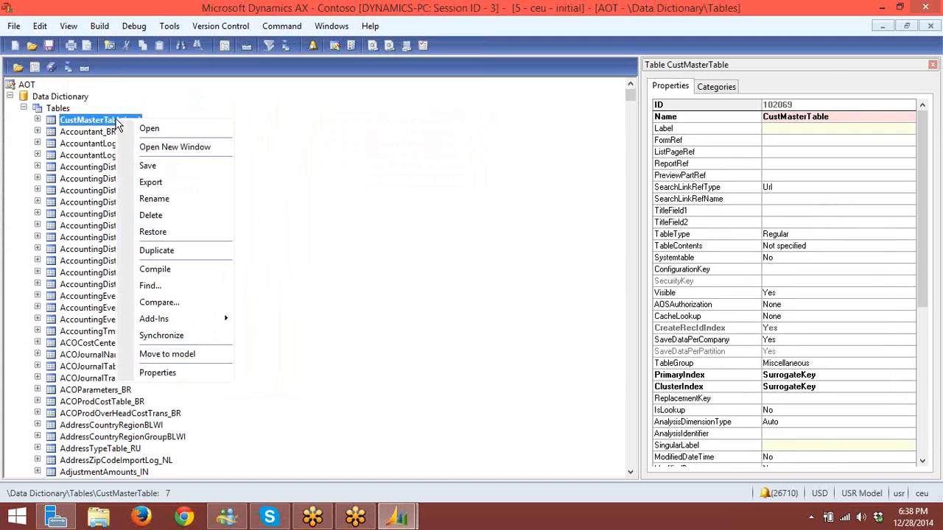
left_click(138, 163)
right_click(134, 120)
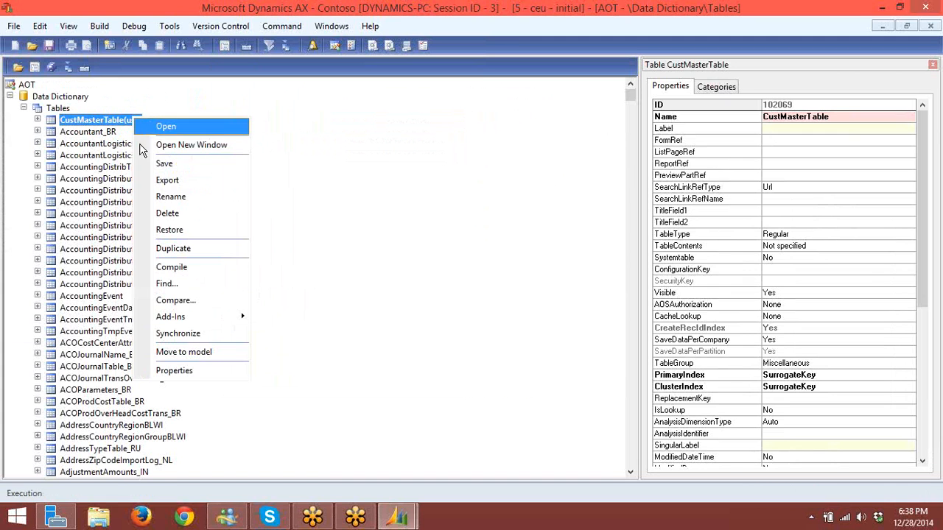
left_click(163, 266)
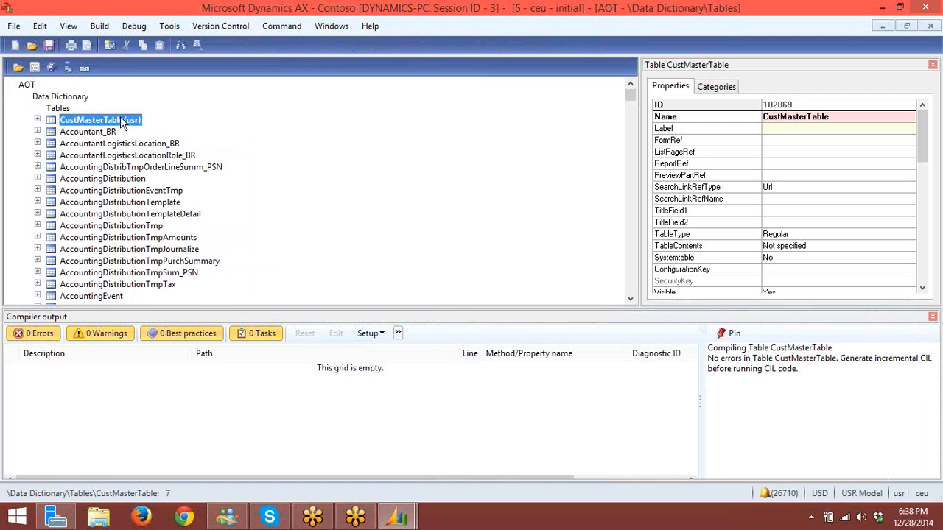
- Synchronize CustMasterTable with the database, close the compiler output, and repeat the synchronization
right_click(121, 120)
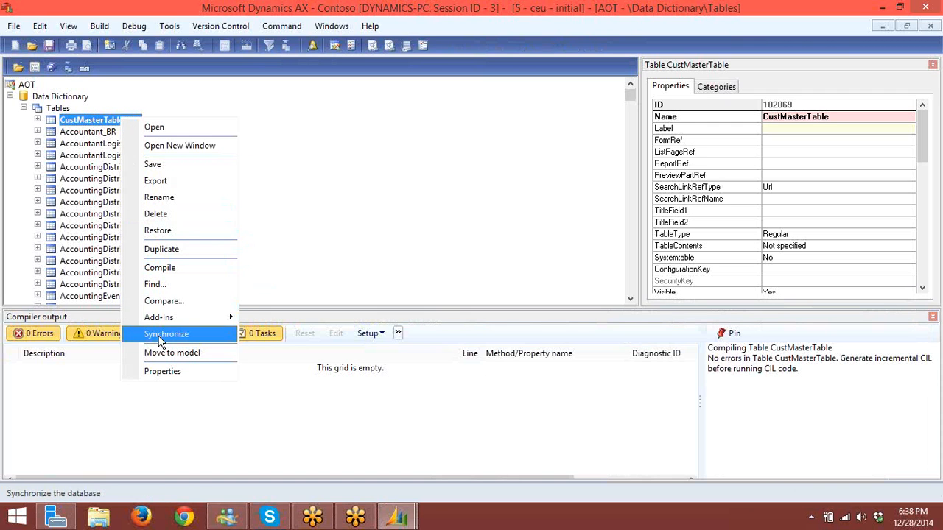
left_click(161, 336)
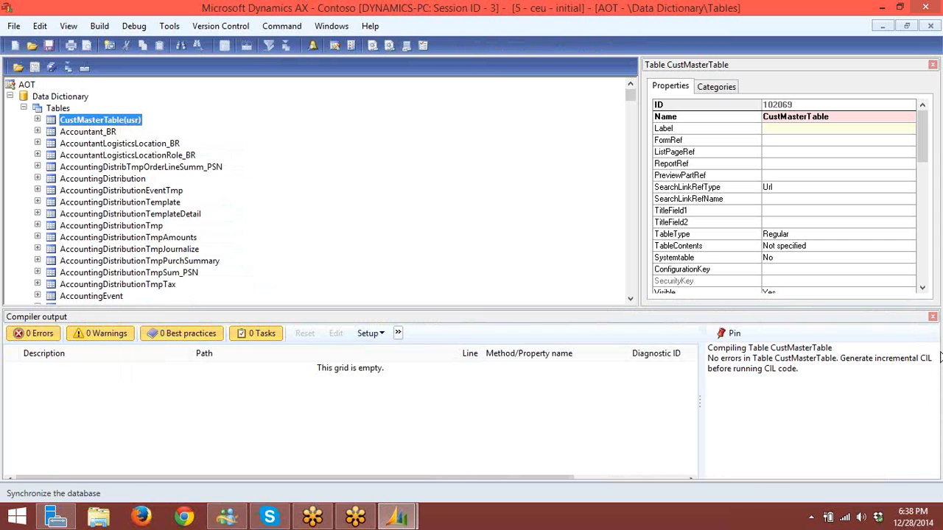
left_click(932, 318)
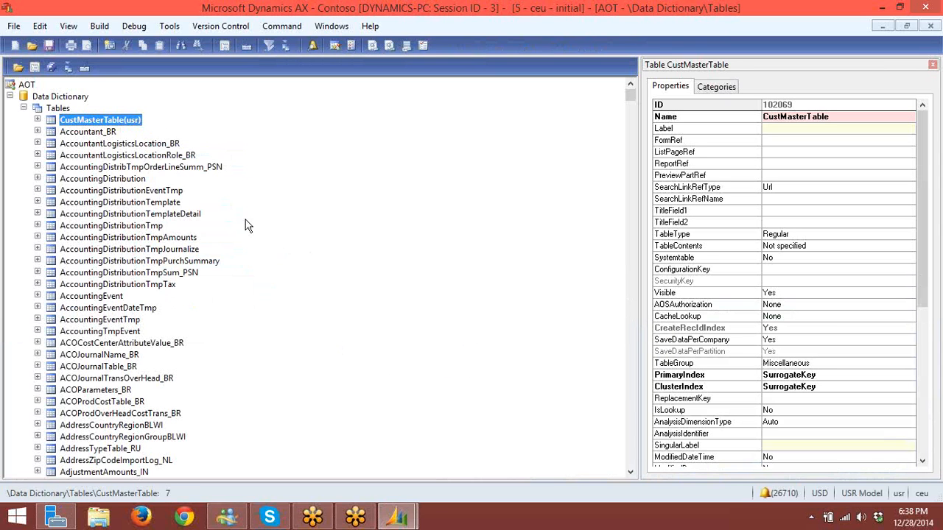
right_click(114, 122)
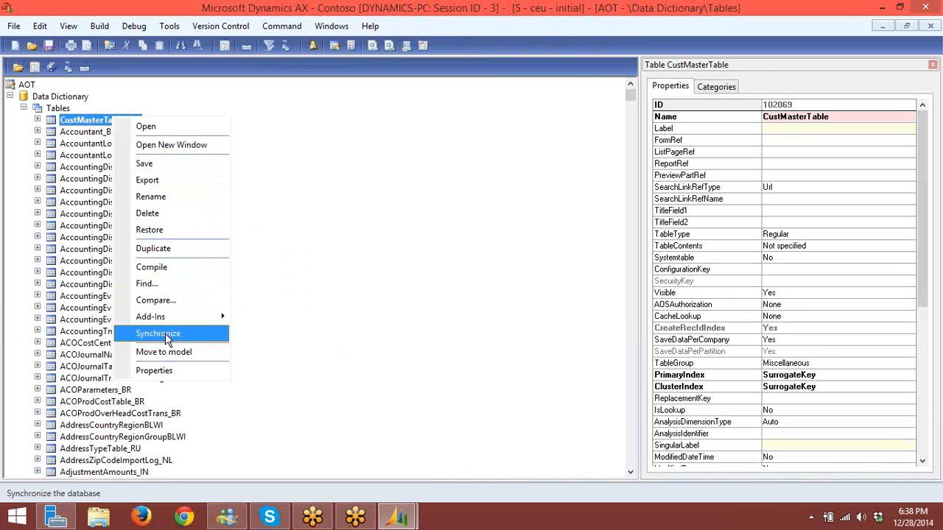
left_click(166, 337)
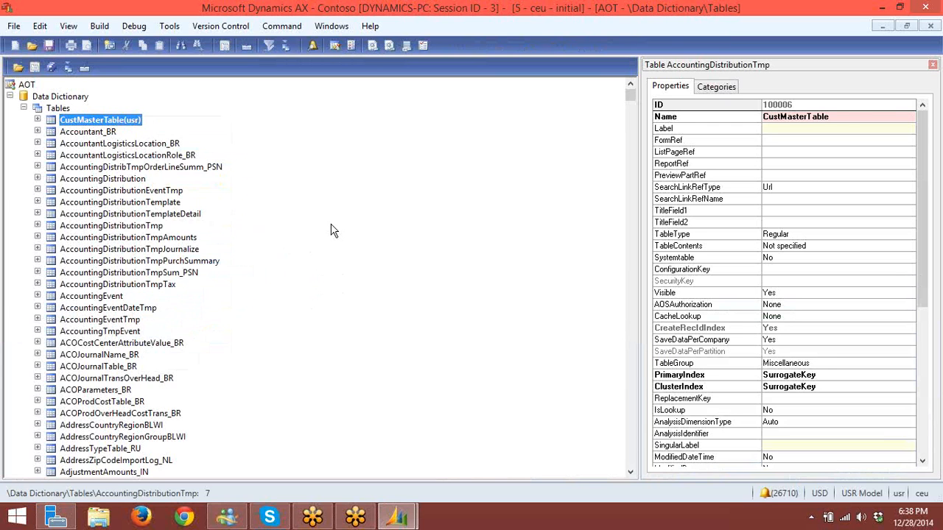
right_click(112, 124)
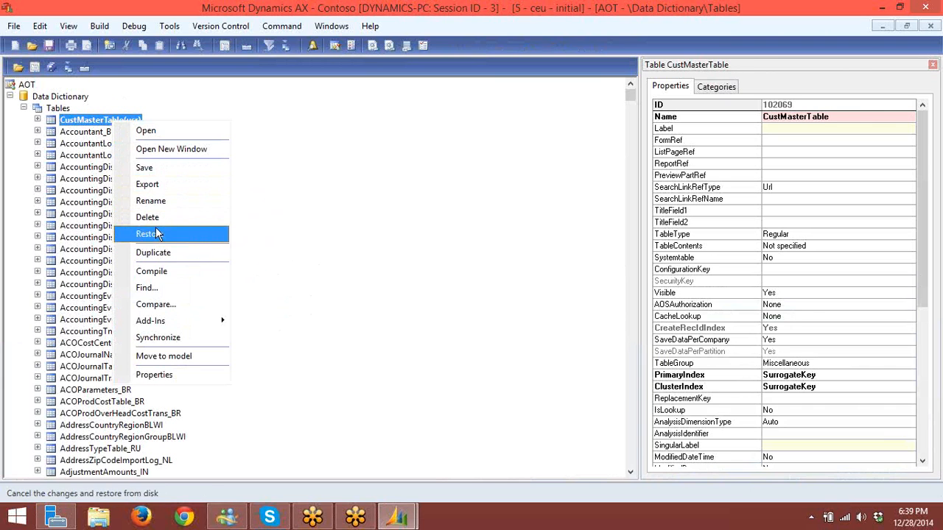
left_click(181, 346)
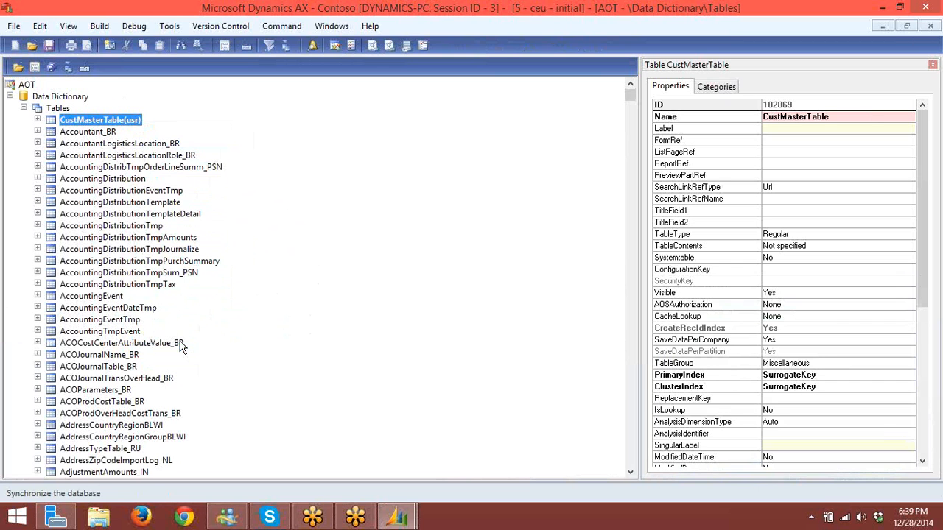
- Open CustMasterTable in the table browser and widen the dataAreaId column to examine its system fields
right_click(125, 126)
left_click(174, 128)
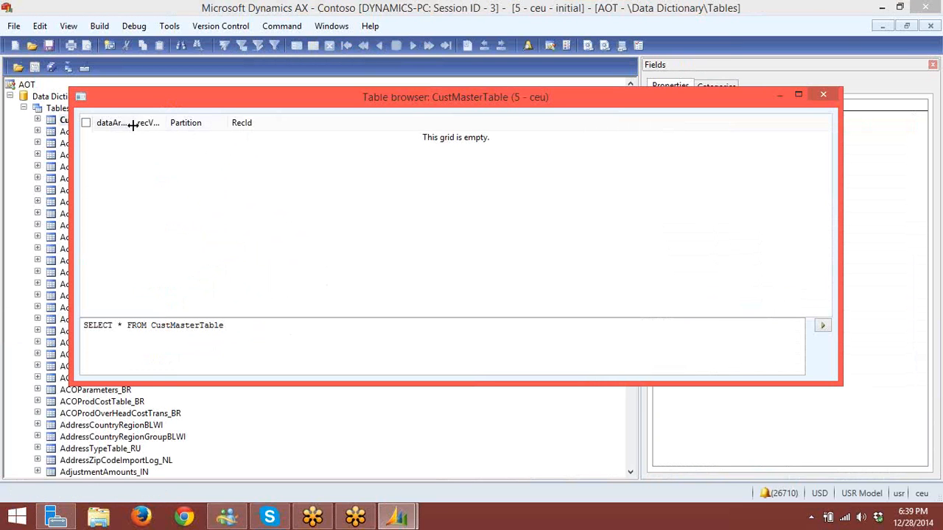
left_click_drag(136, 122, 184, 122)
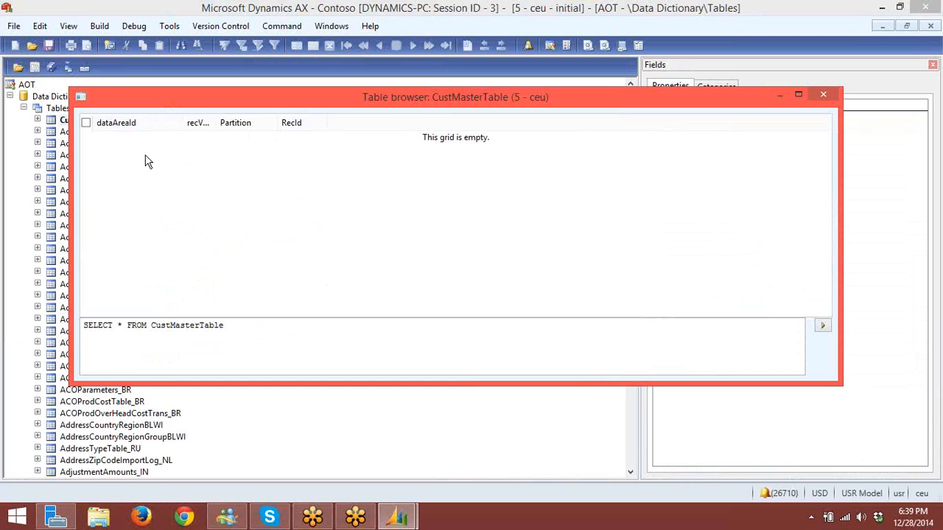
- Start a blank new record in the CustMasterTable table browser and close the browser
key("ctrl+n")
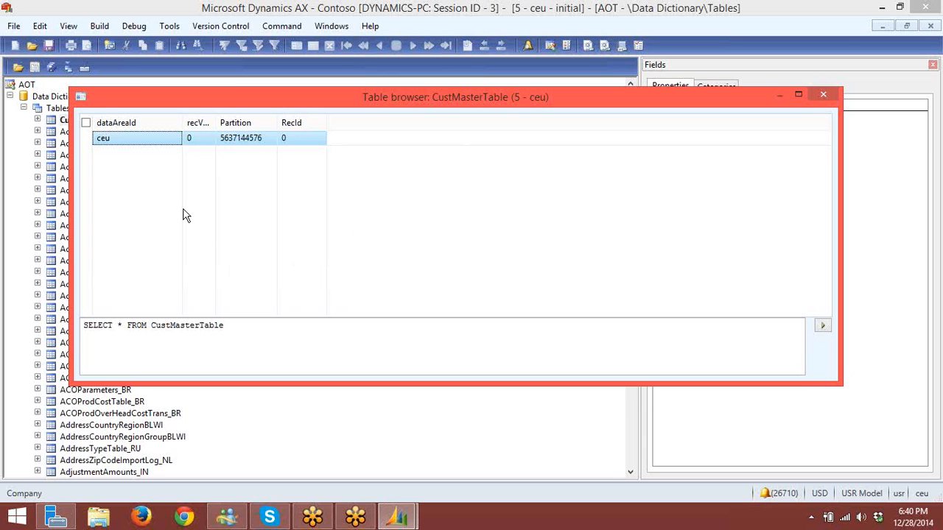
left_click(823, 95)
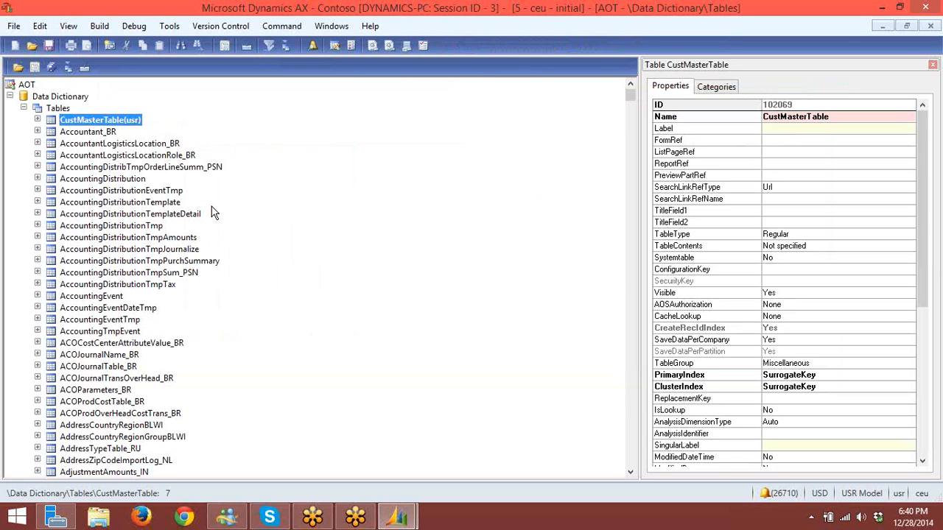
- Inspect CustMasterTable's Fields node, view the table in the table browser again, then close the browser and collapse the table
left_click(37, 120)
left_click(84, 132)
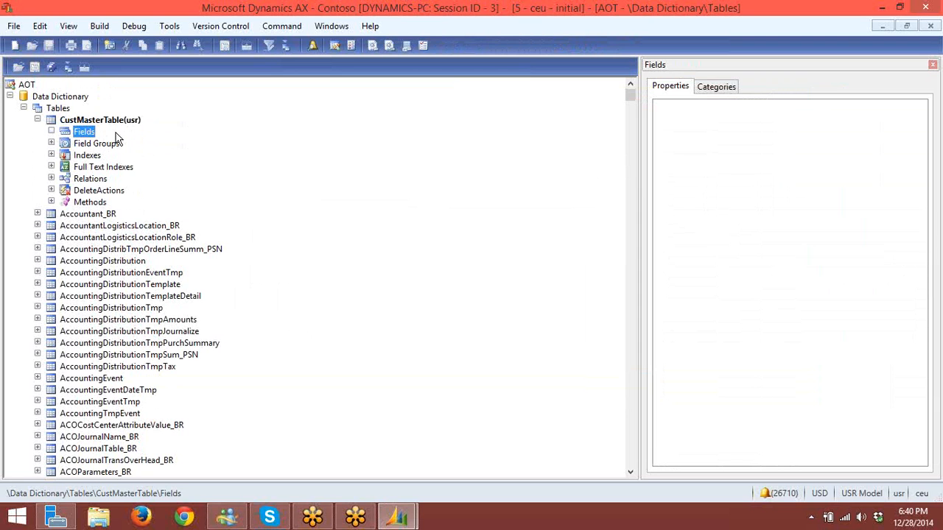
left_click(118, 120)
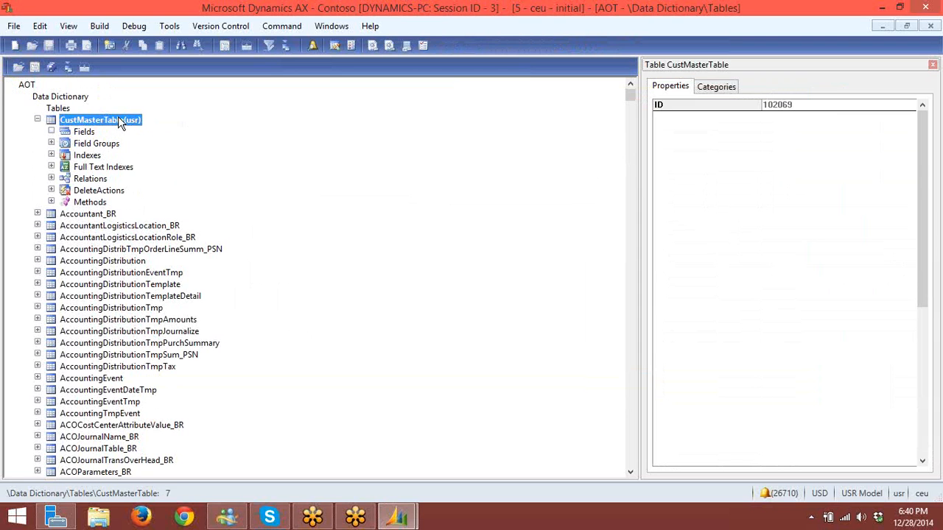
right_click(118, 120)
left_click(162, 126)
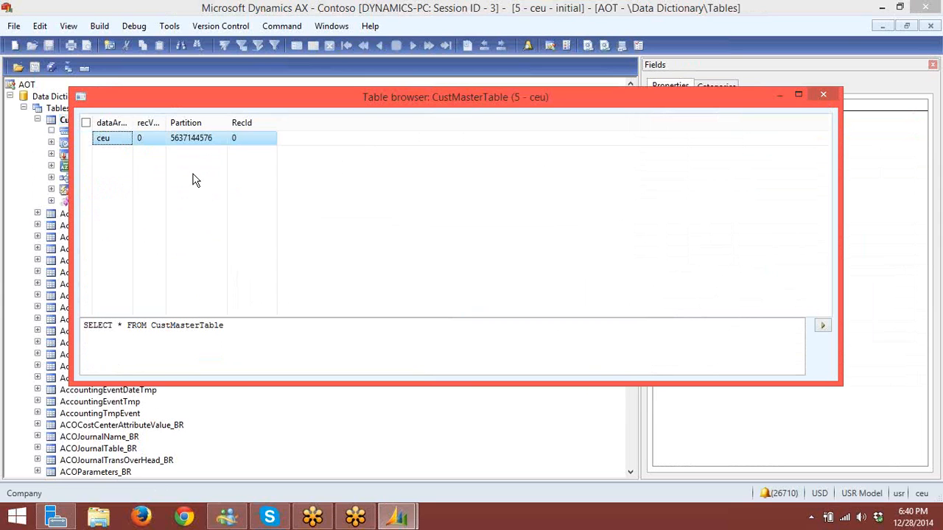
left_click(822, 94)
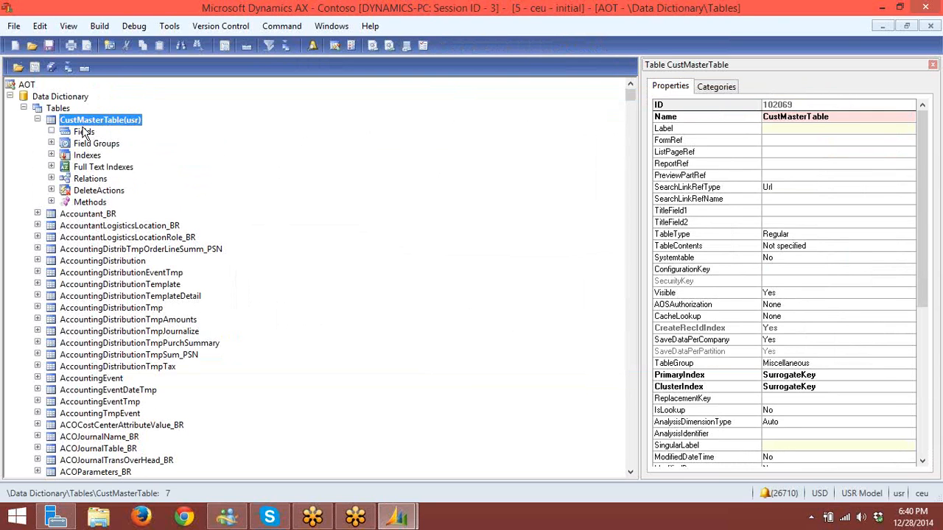
left_click(38, 120)
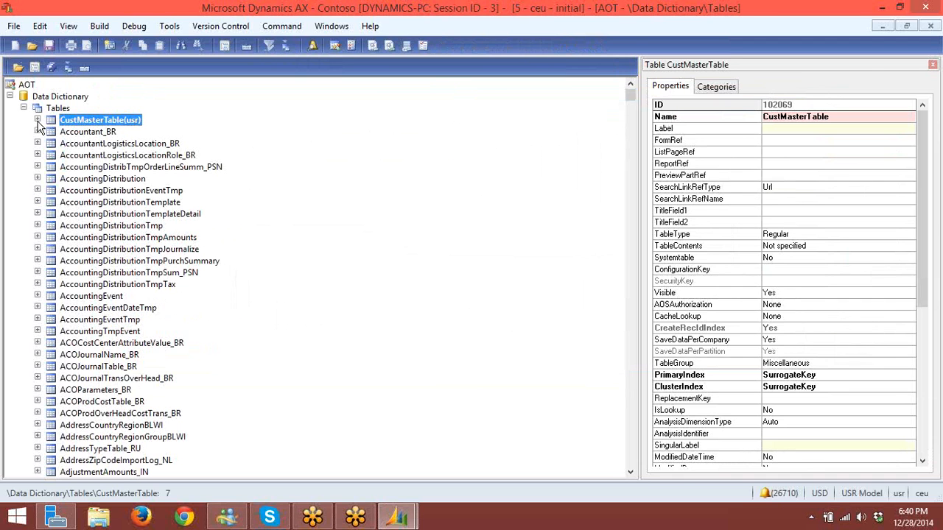
- Switch to SQL Server Management Studio and connect to the local database server
left_click(20, 519)
left_click(420, 161)
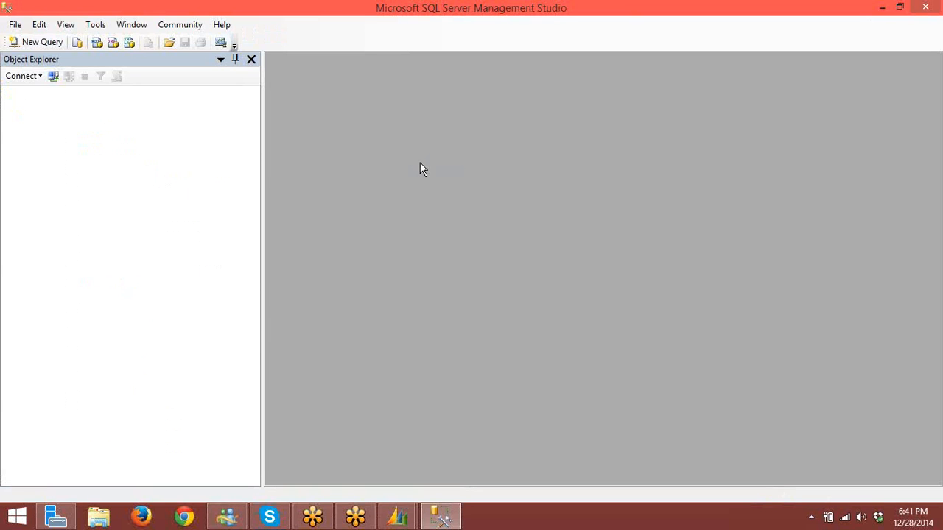
left_click(413, 284)
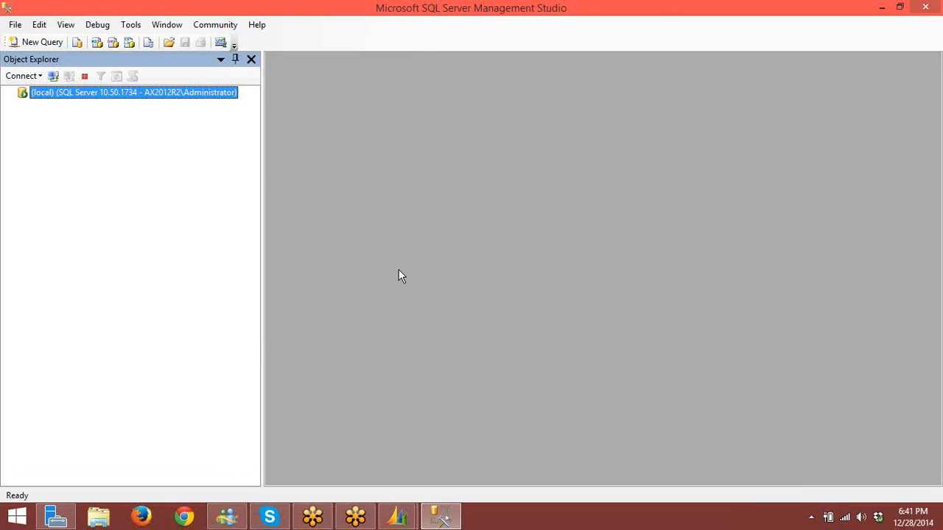
- Expand the MicrosoftDynamicsAX database and its Tables folder in Object Explorer
key("Down")
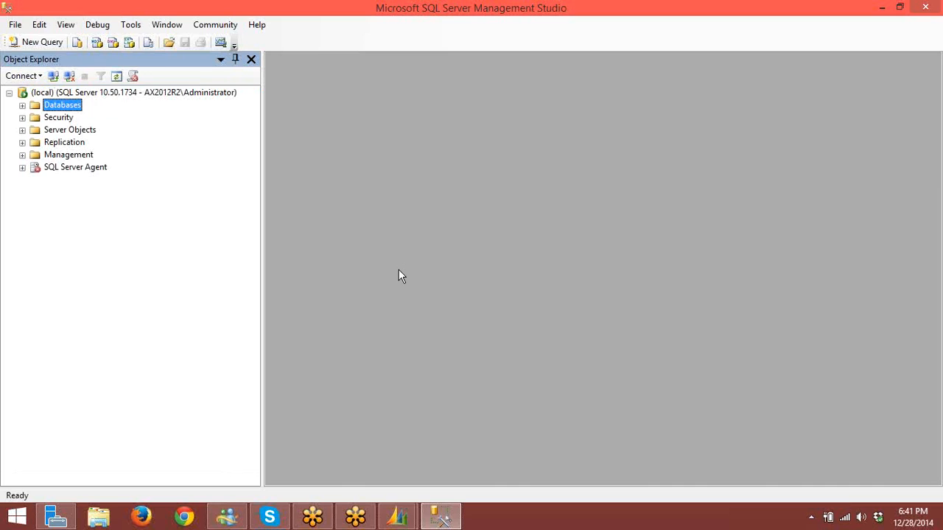
key("Right")
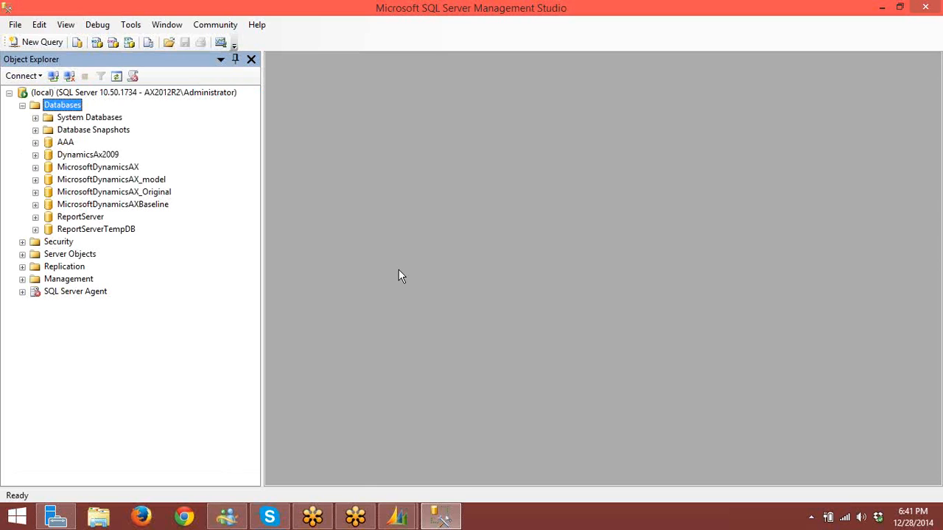
key("Down")
key("Down")
key("Down")
key("Down")
key("Down")
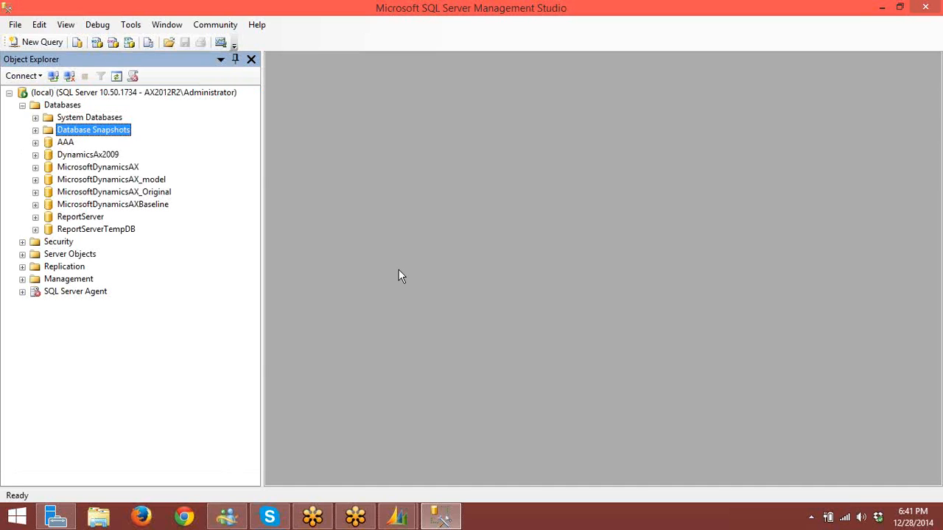
key("Right")
key("Down")
key("Down")
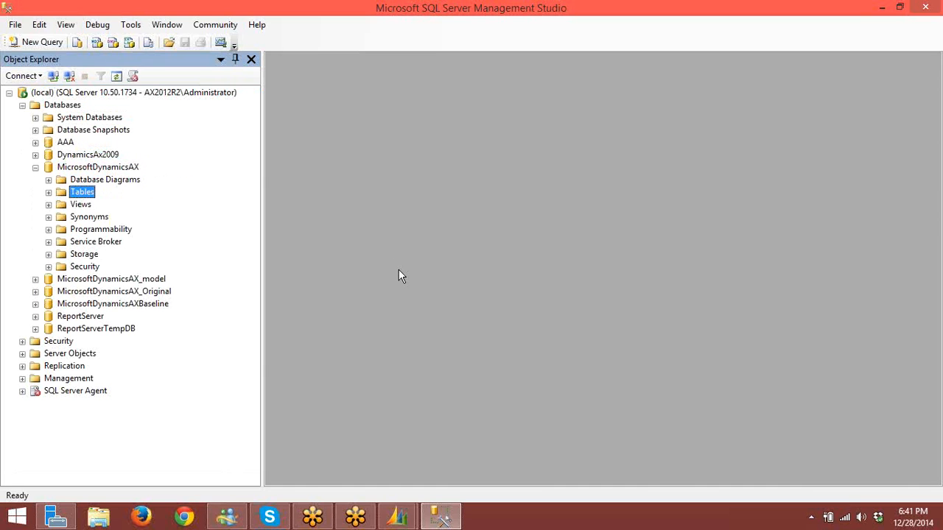
key("Right")
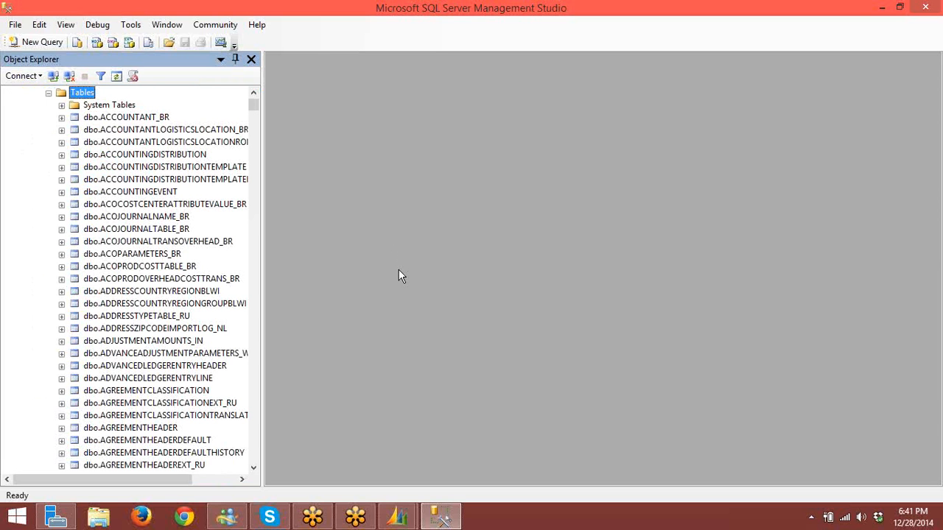
- Locate and select the dbo.CUSTMASTERTABLE table in the MicrosoftDynamicsAX table list
key("Down")
key("Down")
key("Down")
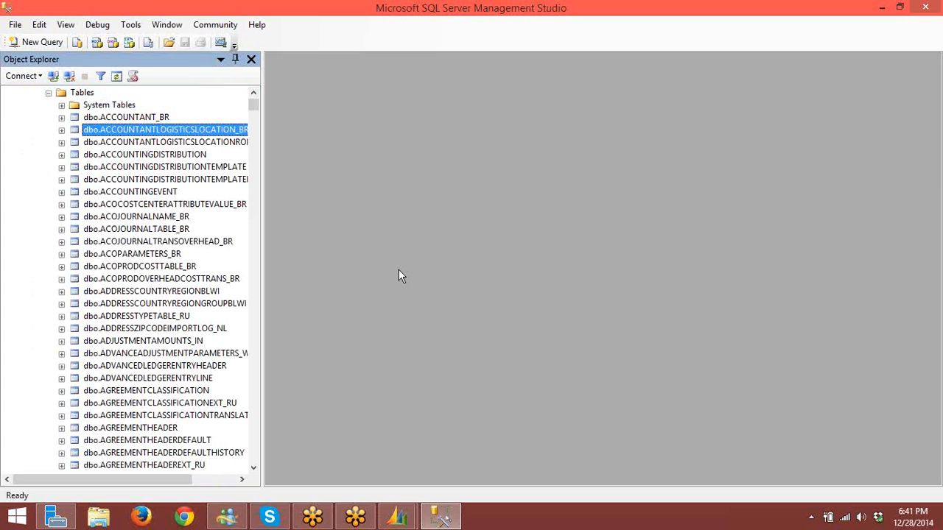
key("Down")
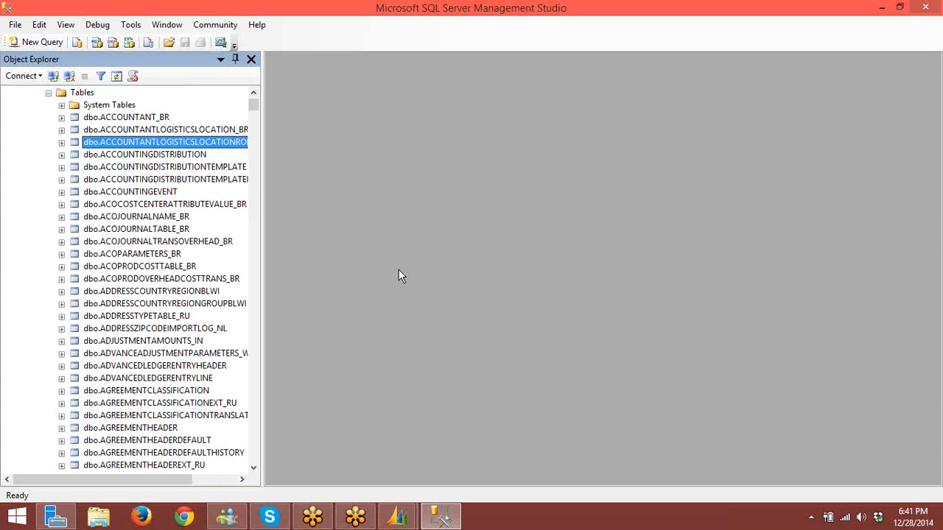
key("Page_Down")
key("Page_Down")
key("Page_Down")
key("Page_Down")
key("Page_Down")
key("Page_Down")
key("Page_Down")
key("Page_Down")
key("Page_Down")
key("Page_Down")
key("Page_Down")
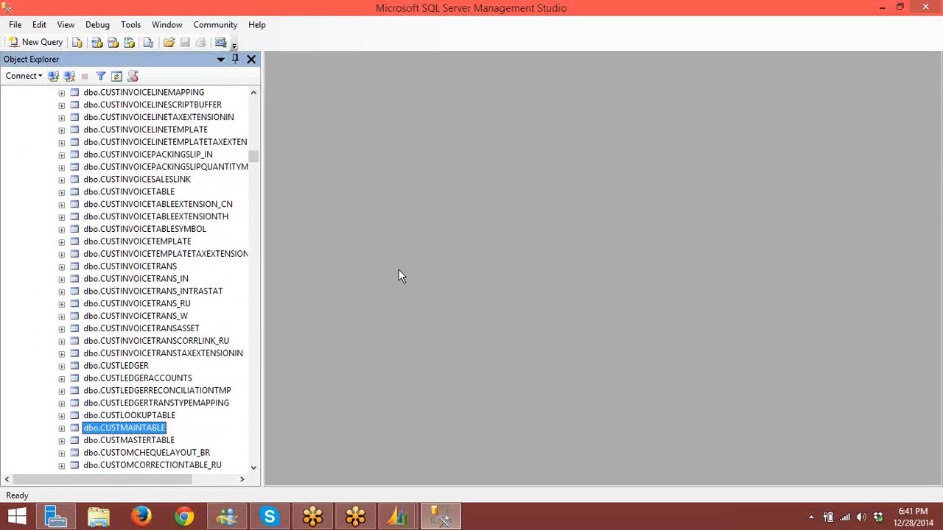
left_click(151, 406)
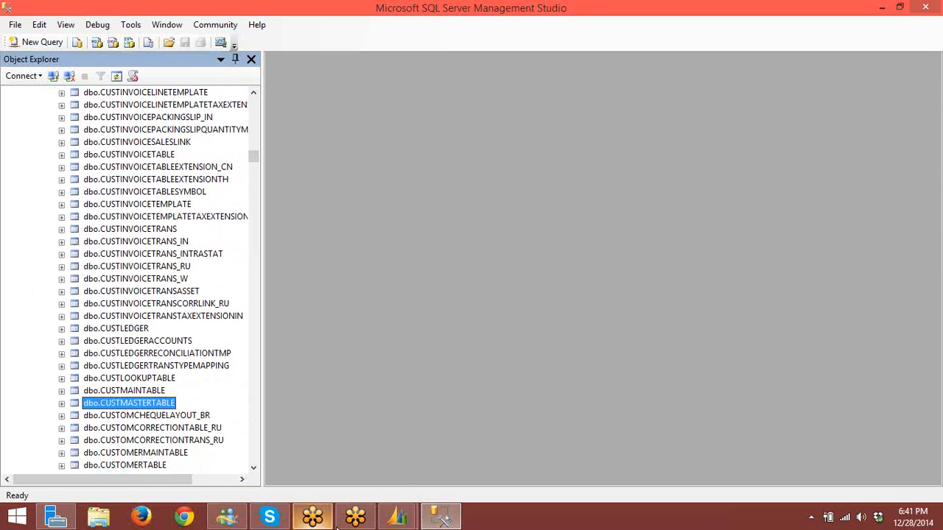
- Switch back to the Dynamics AX AOT, examine CustMasterTable's Fields node, dismiss the SQL Server notification, and collapse the table
mouse_move(403, 523)
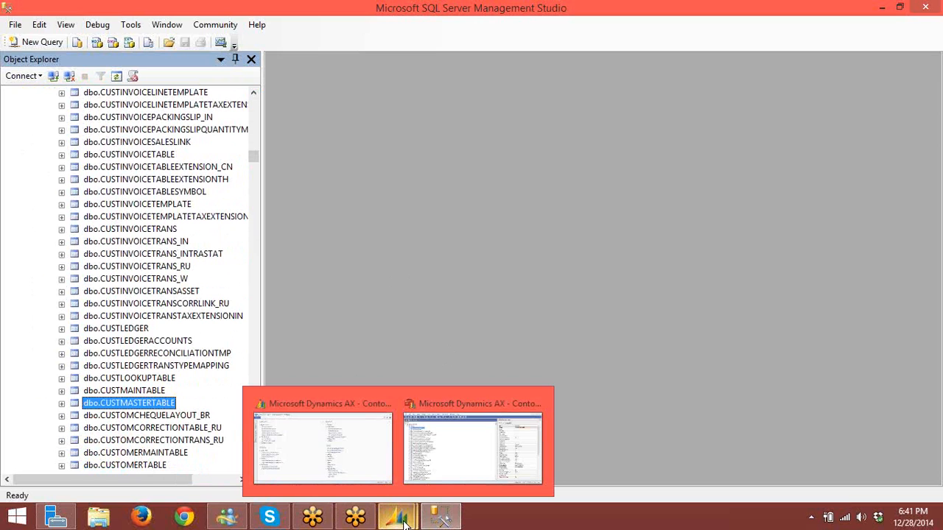
left_click(468, 443)
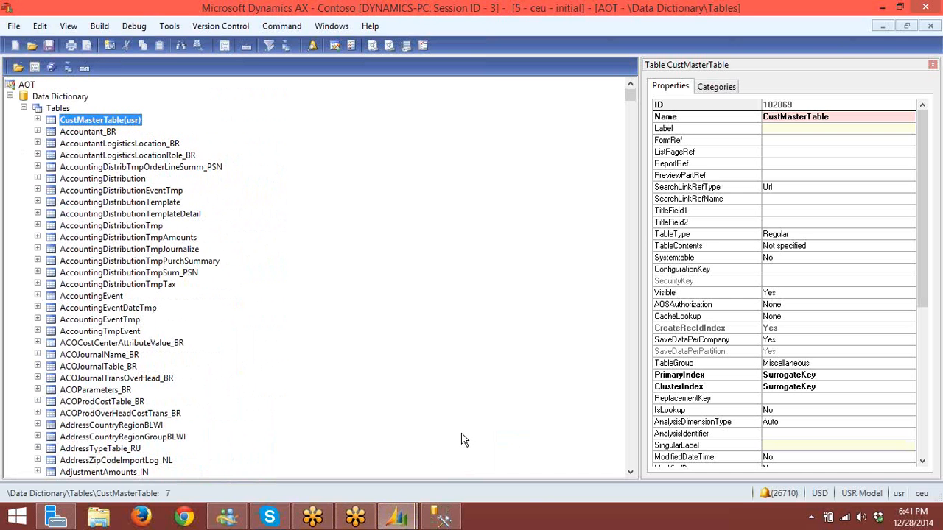
left_click(37, 120)
left_click(84, 134)
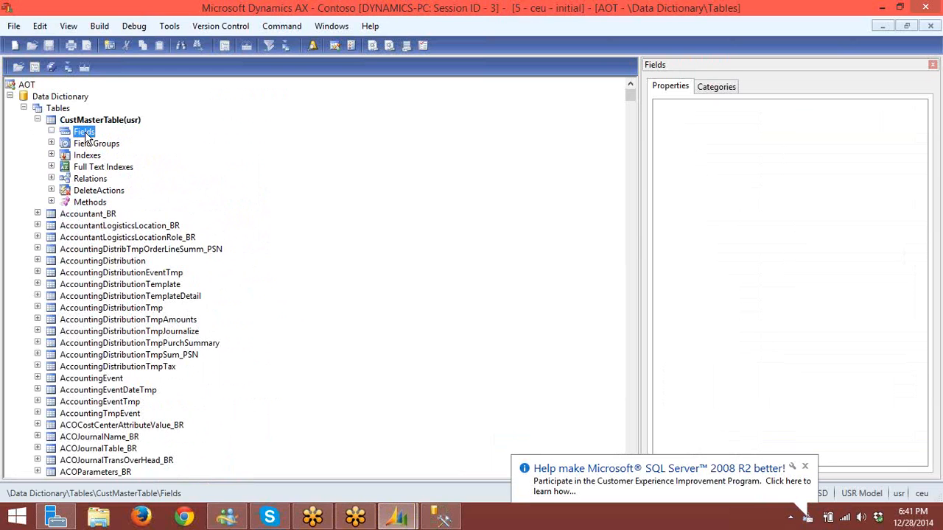
left_click(804, 467)
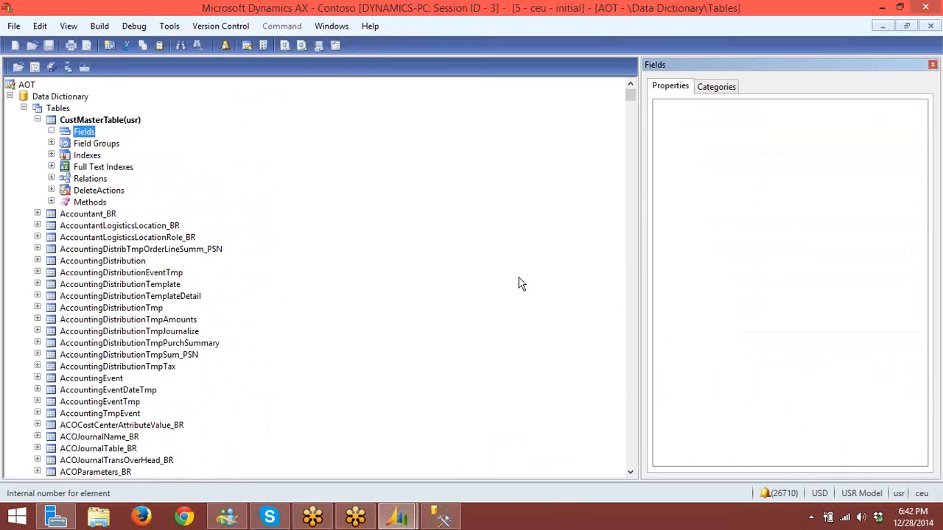
left_click(38, 120)
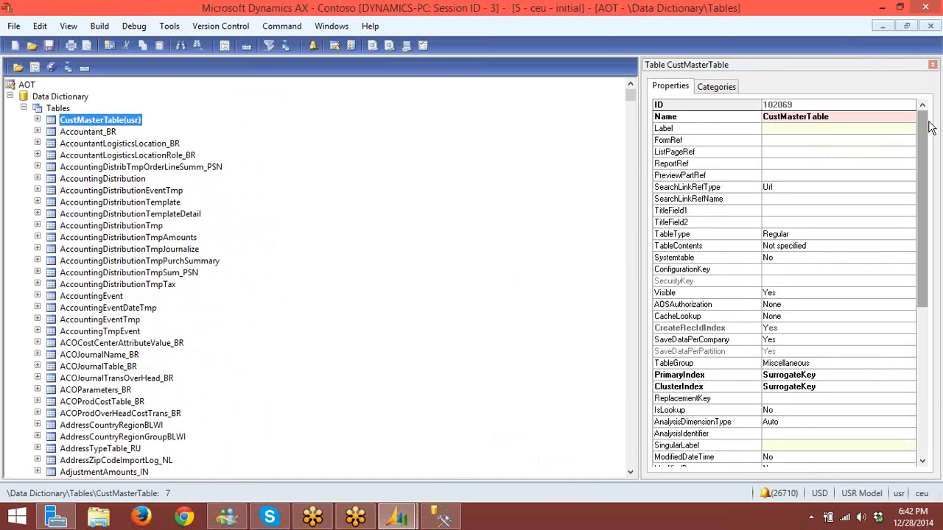